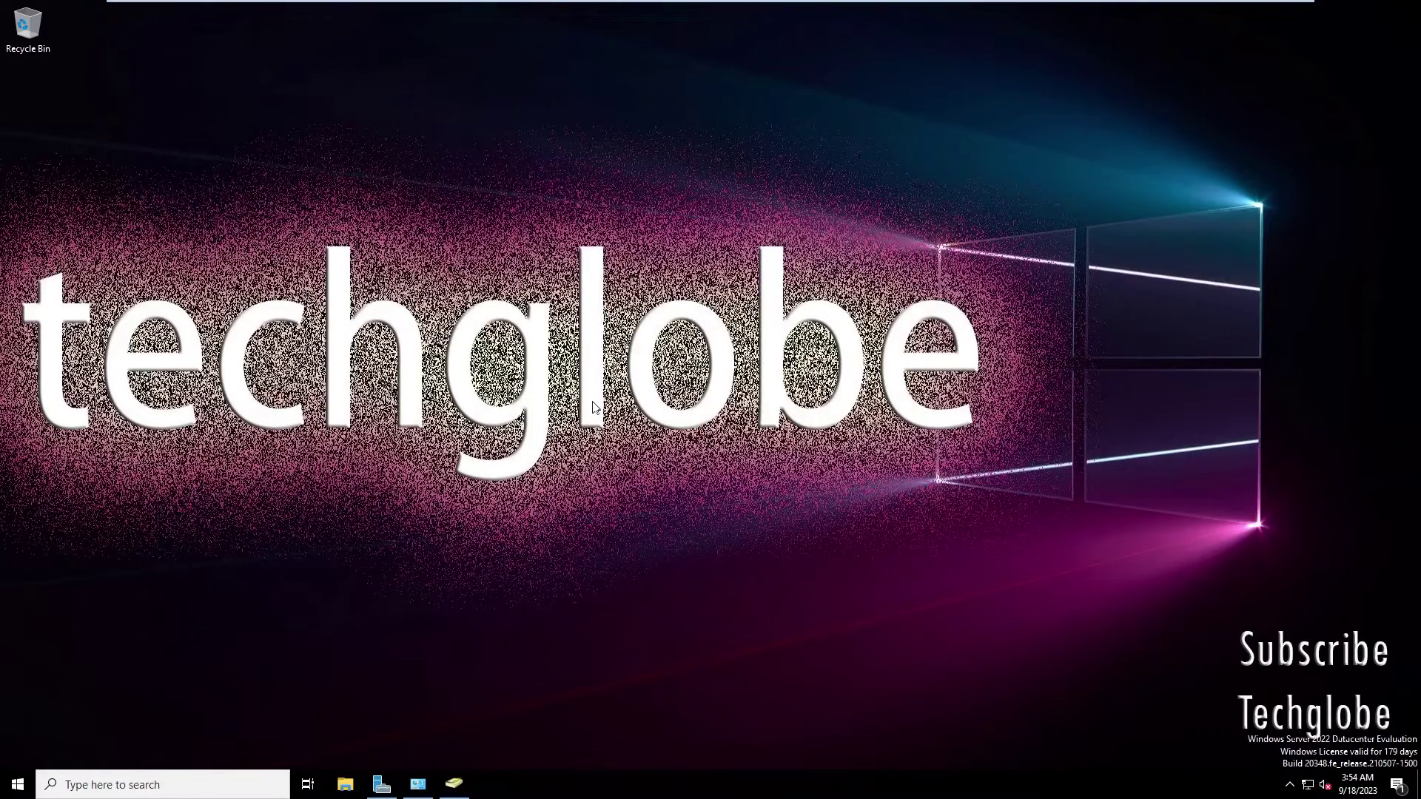
# Launch the Add Roles and Features wizard from Server Manager and advance to Server Roles
pyautogui.click(381, 784)
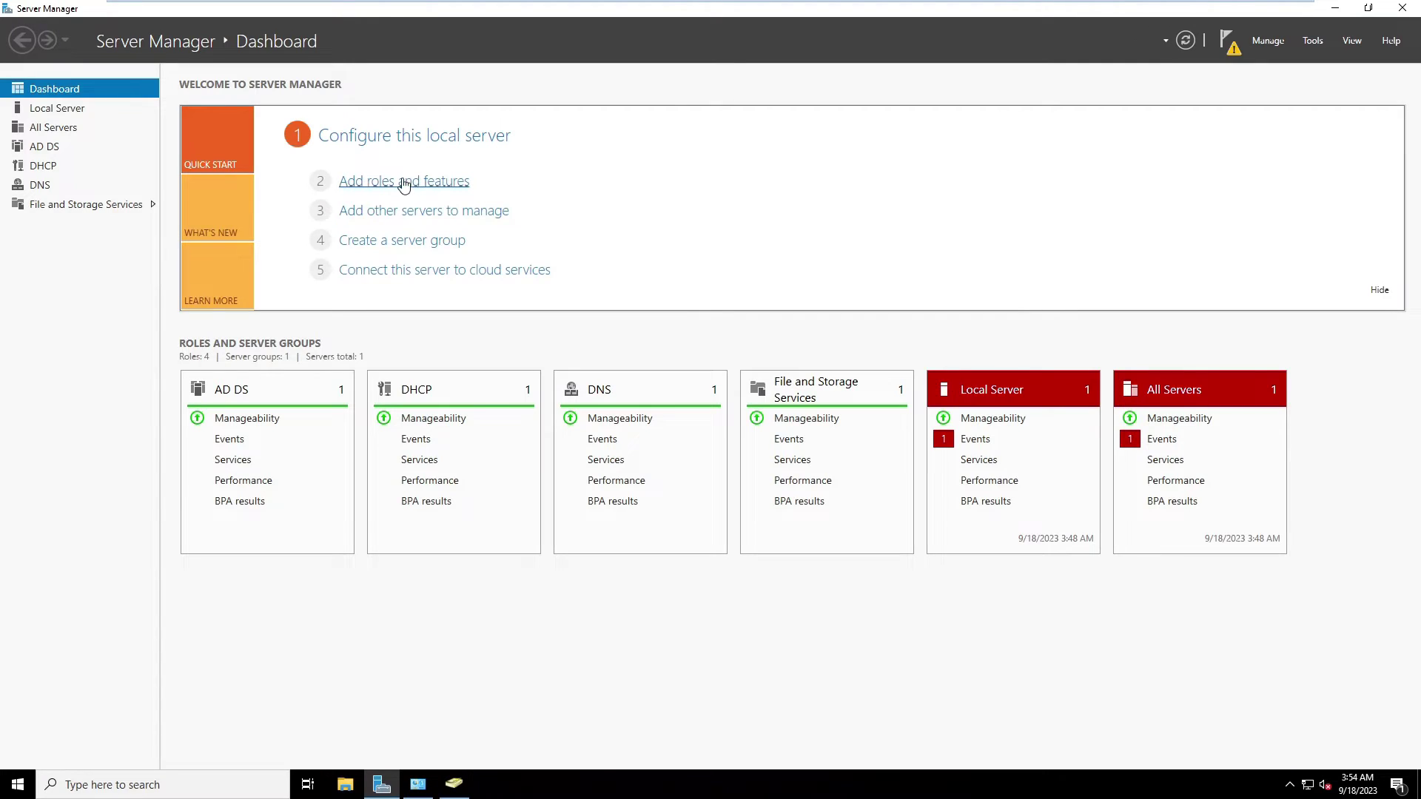
pyautogui.click(418, 185)
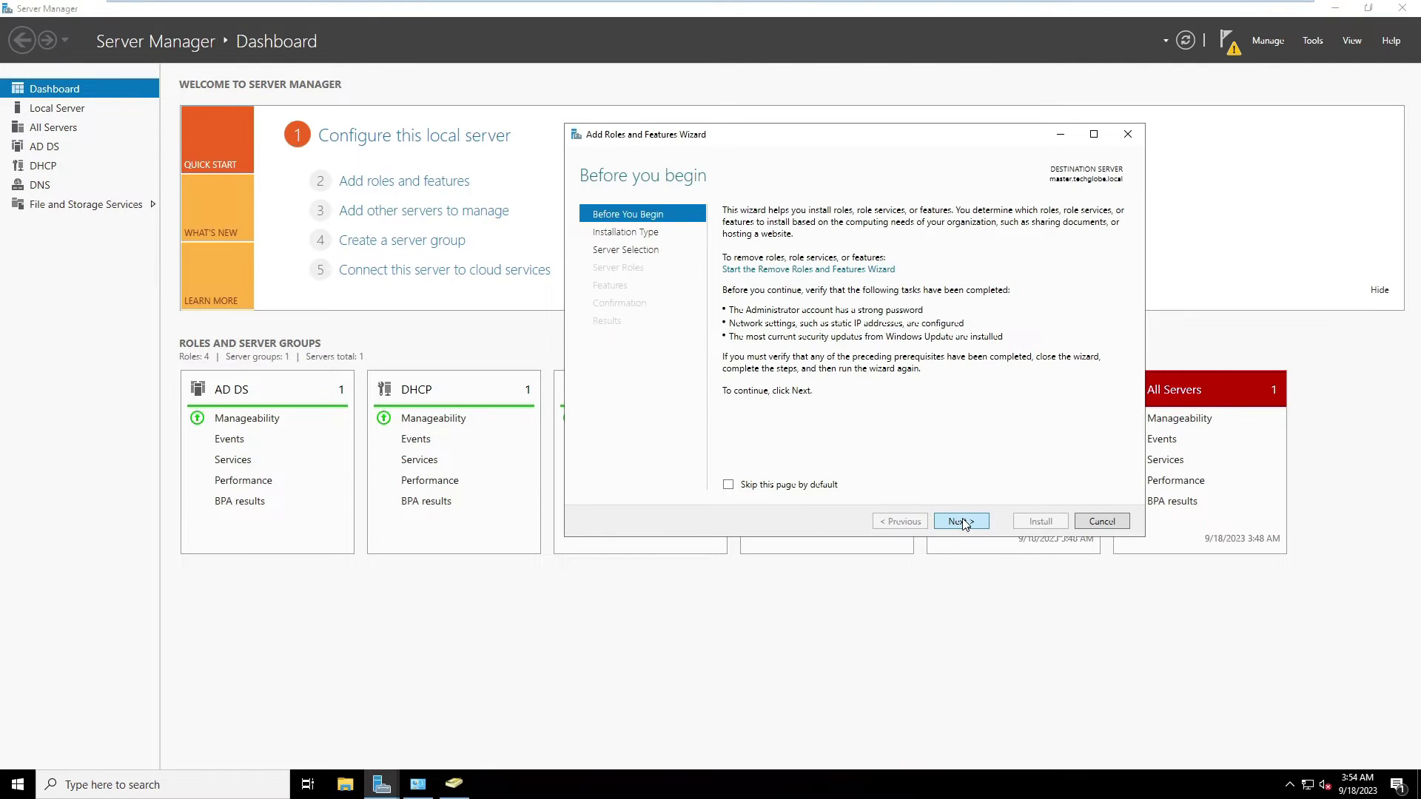
pyautogui.click(961, 522)
pyautogui.click(961, 521)
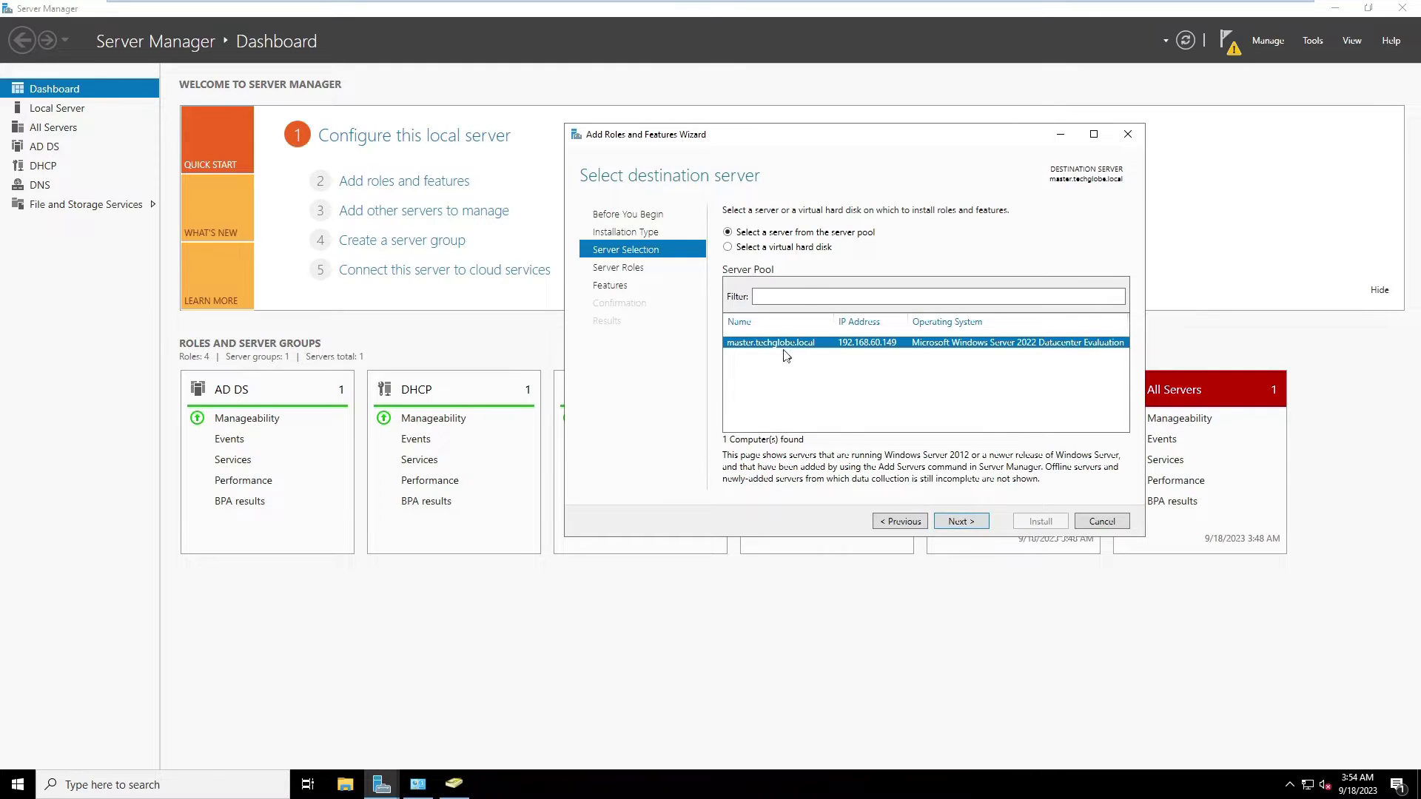
pyautogui.click(962, 522)
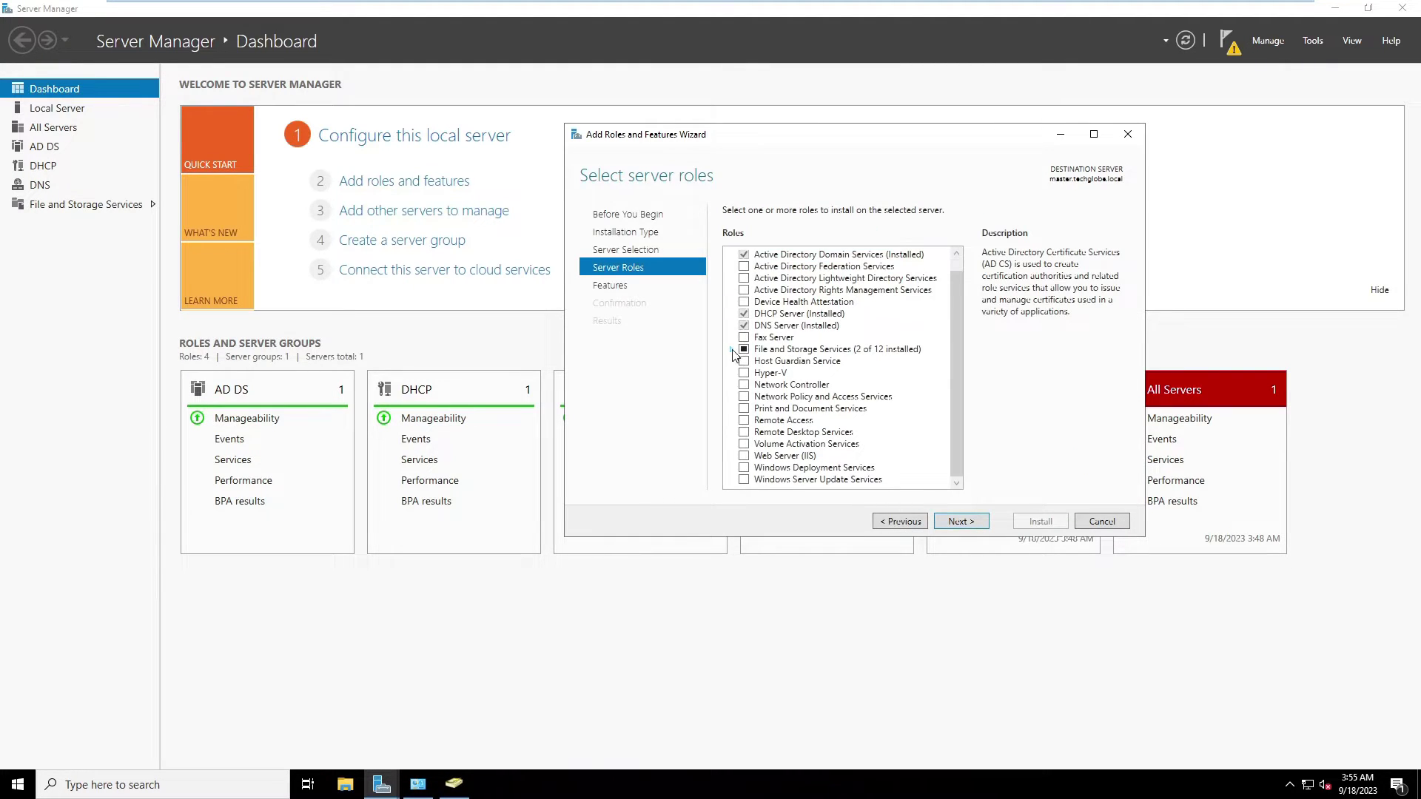
# Expand File and Storage Services > File and iSCSI Services and check Work Folders
pyautogui.click(733, 350)
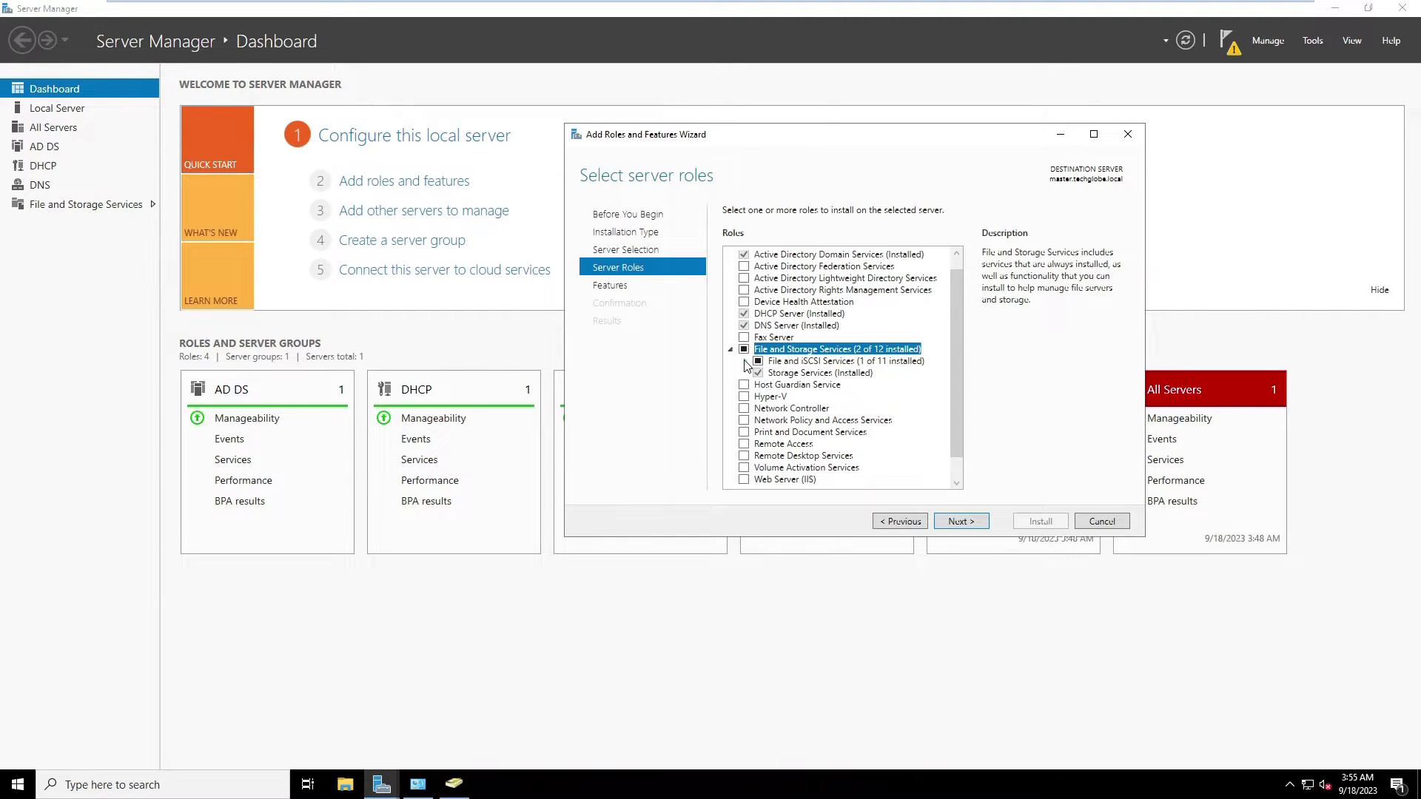
pyautogui.click(745, 364)
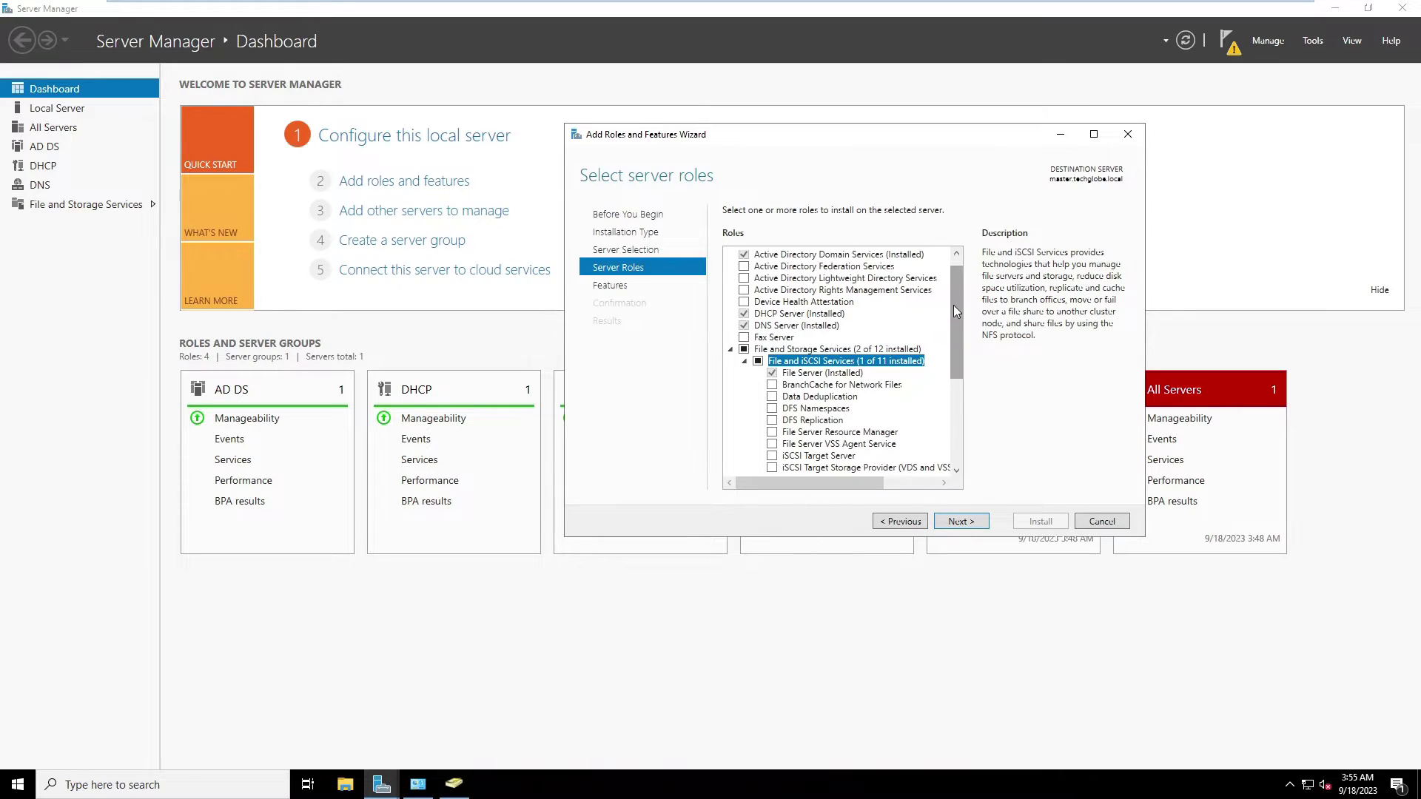
pyautogui.moveTo(954, 306); pyautogui.dragTo(954, 347)
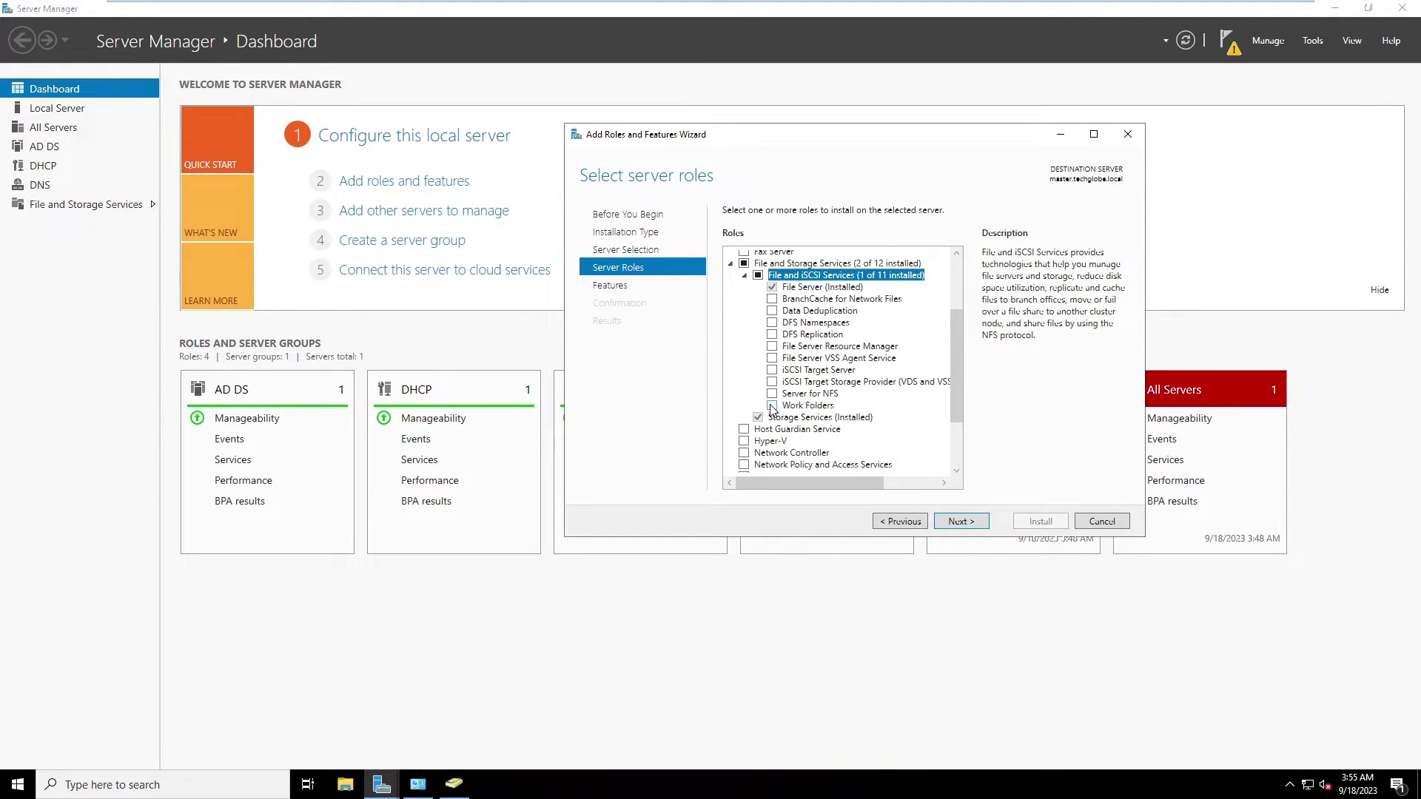
pyautogui.click(772, 406)
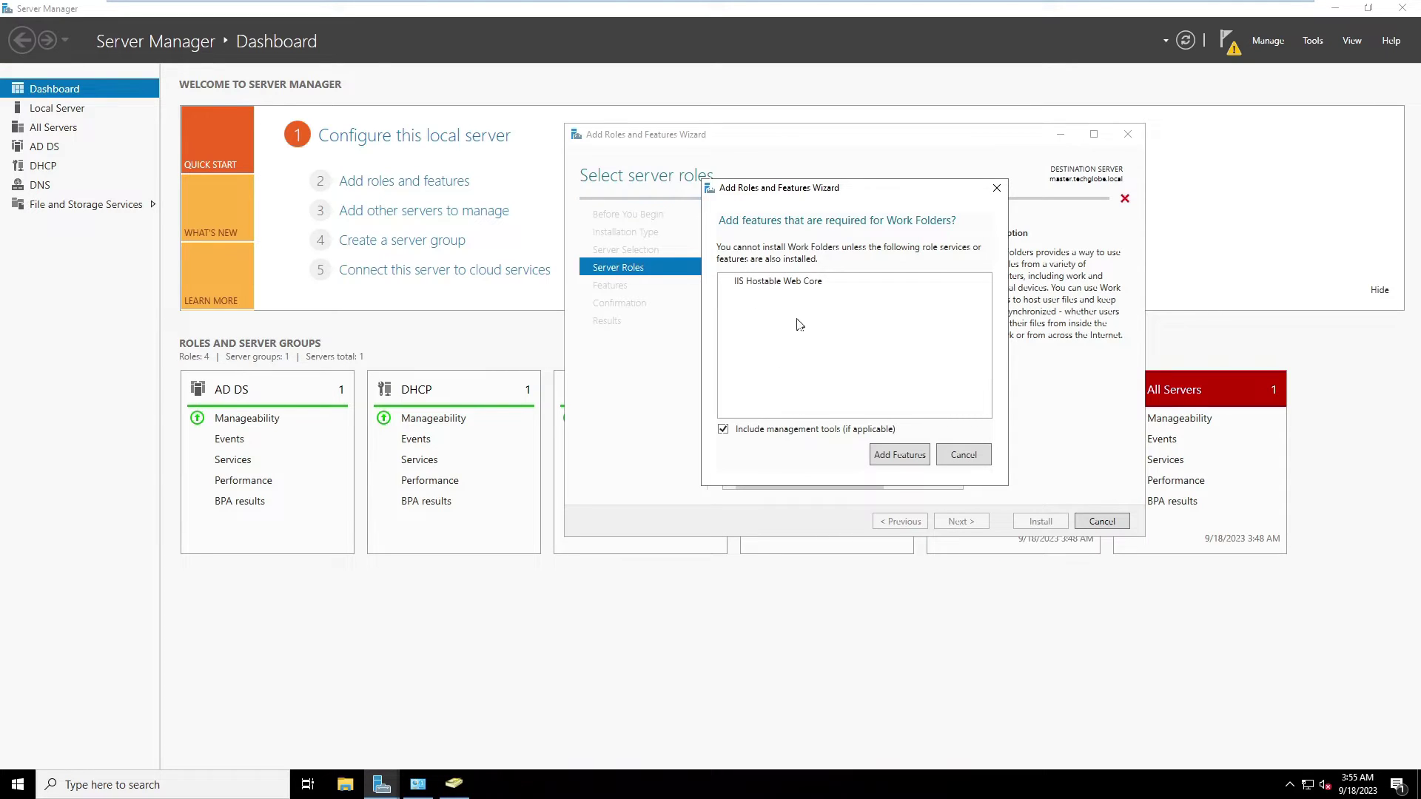
# Accept the required IIS Hostable Web Core feature and advance to the confirmation page
pyautogui.click(904, 459)
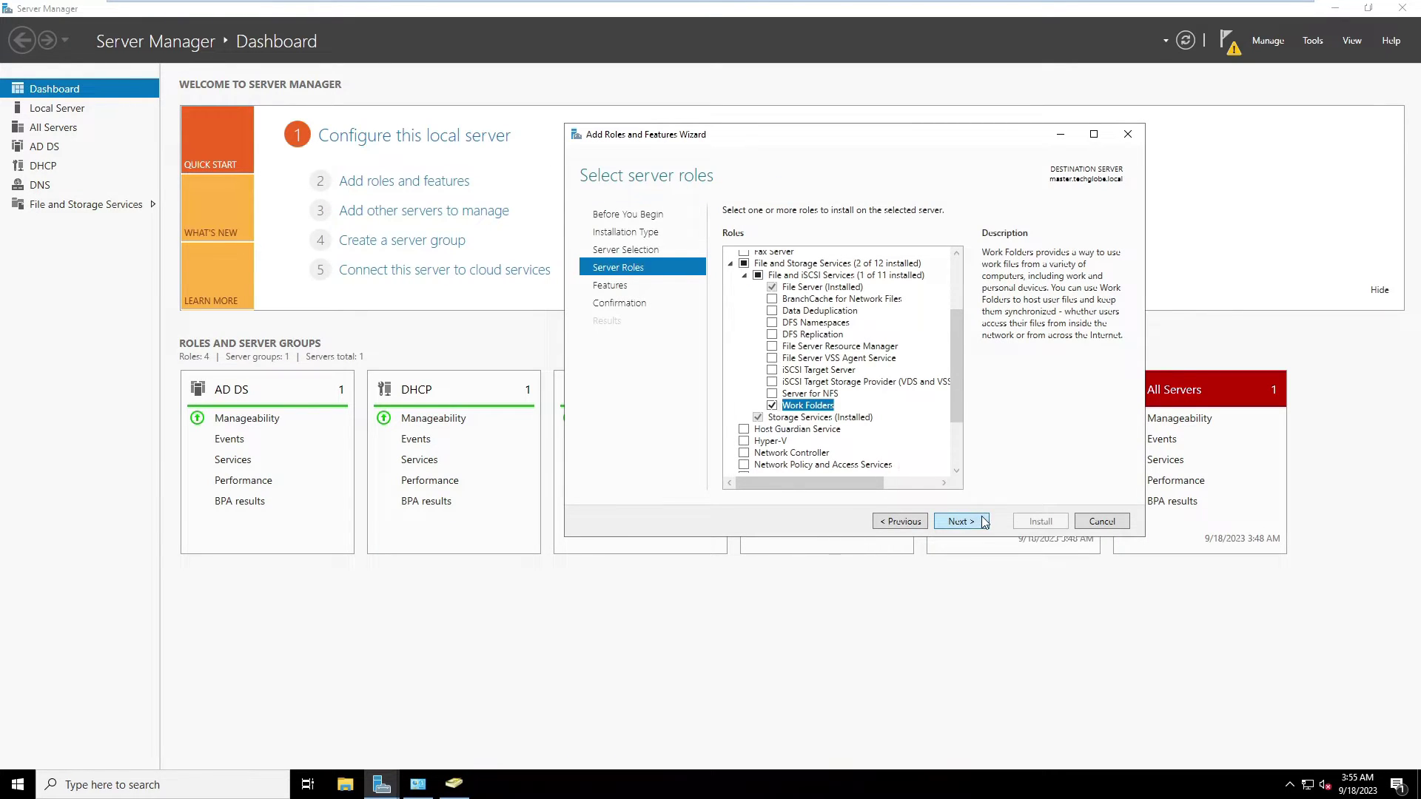
pyautogui.click(982, 523)
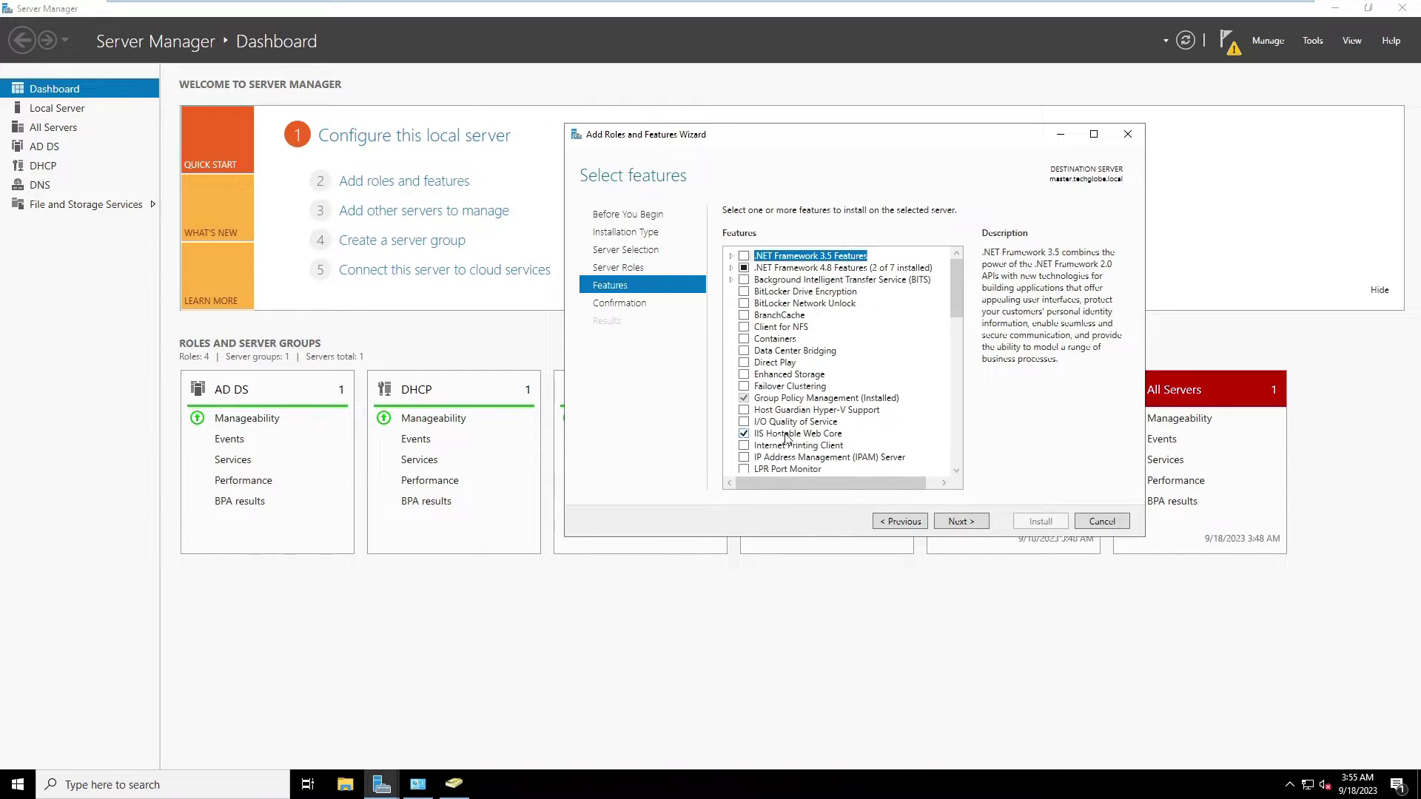
pyautogui.click(960, 523)
# Allow automatic restarts, install Work Folders with IIS Hostable Web Core, and close the wizard
pyautogui.click(728, 231)
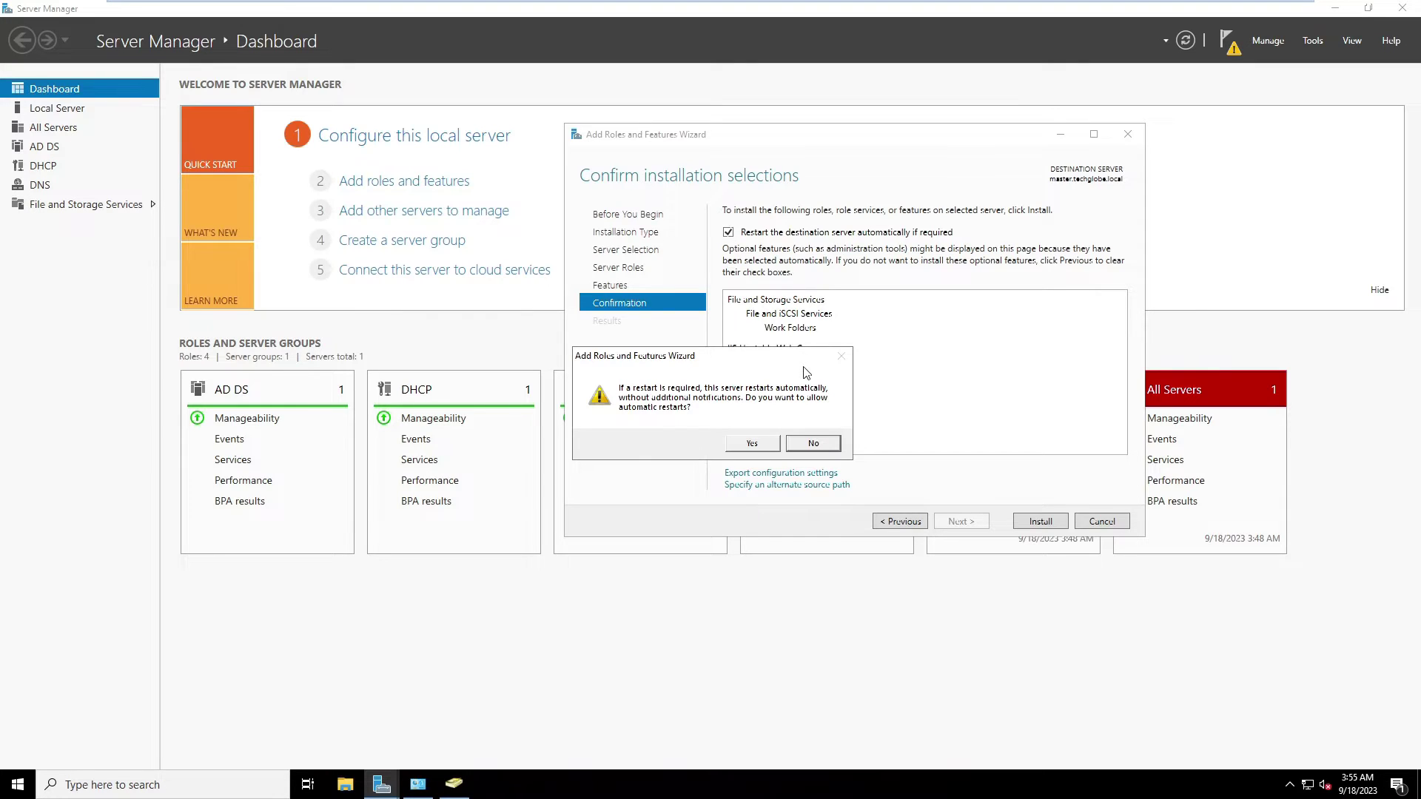
pyautogui.click(757, 446)
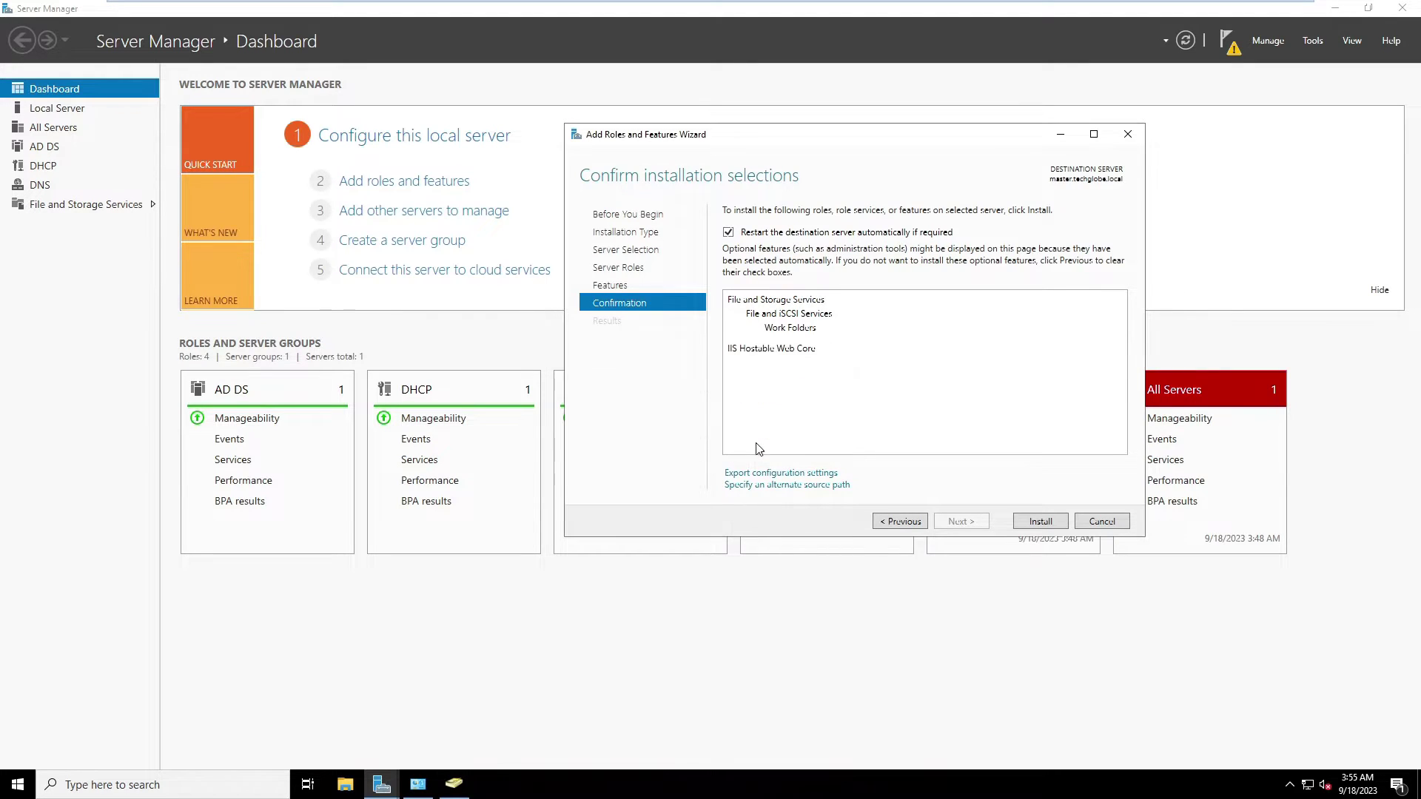
pyautogui.click(1038, 522)
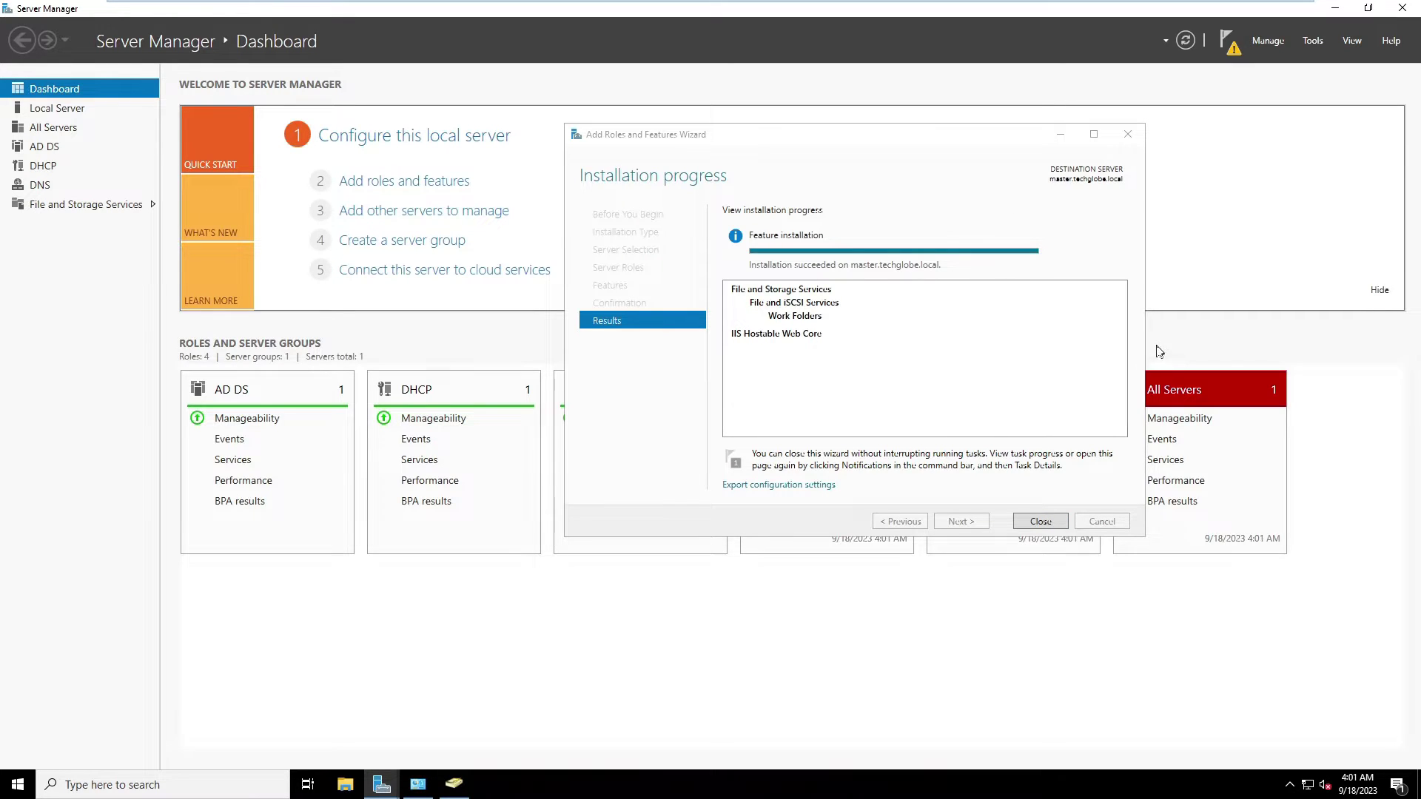
pyautogui.click(1042, 524)
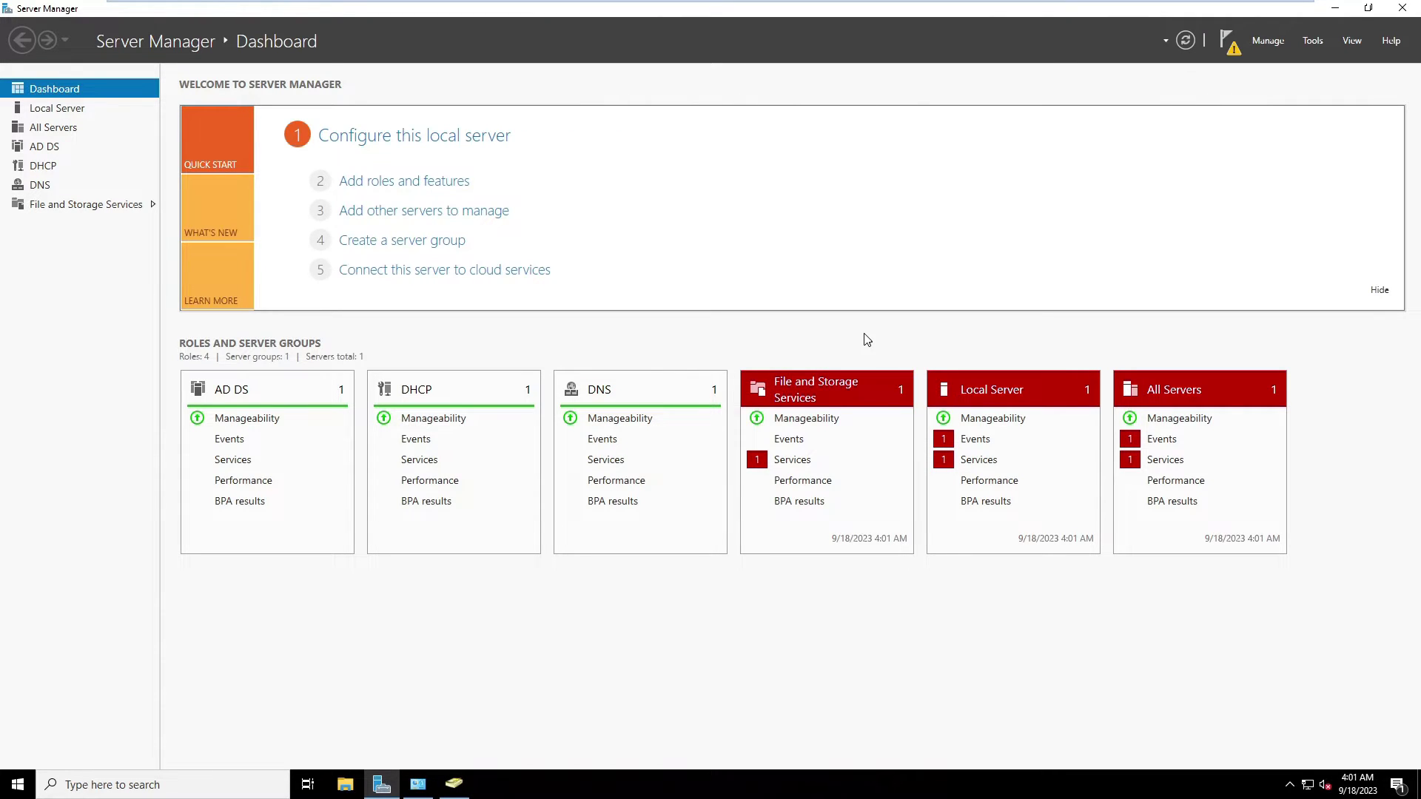
pyautogui.press('super+r')
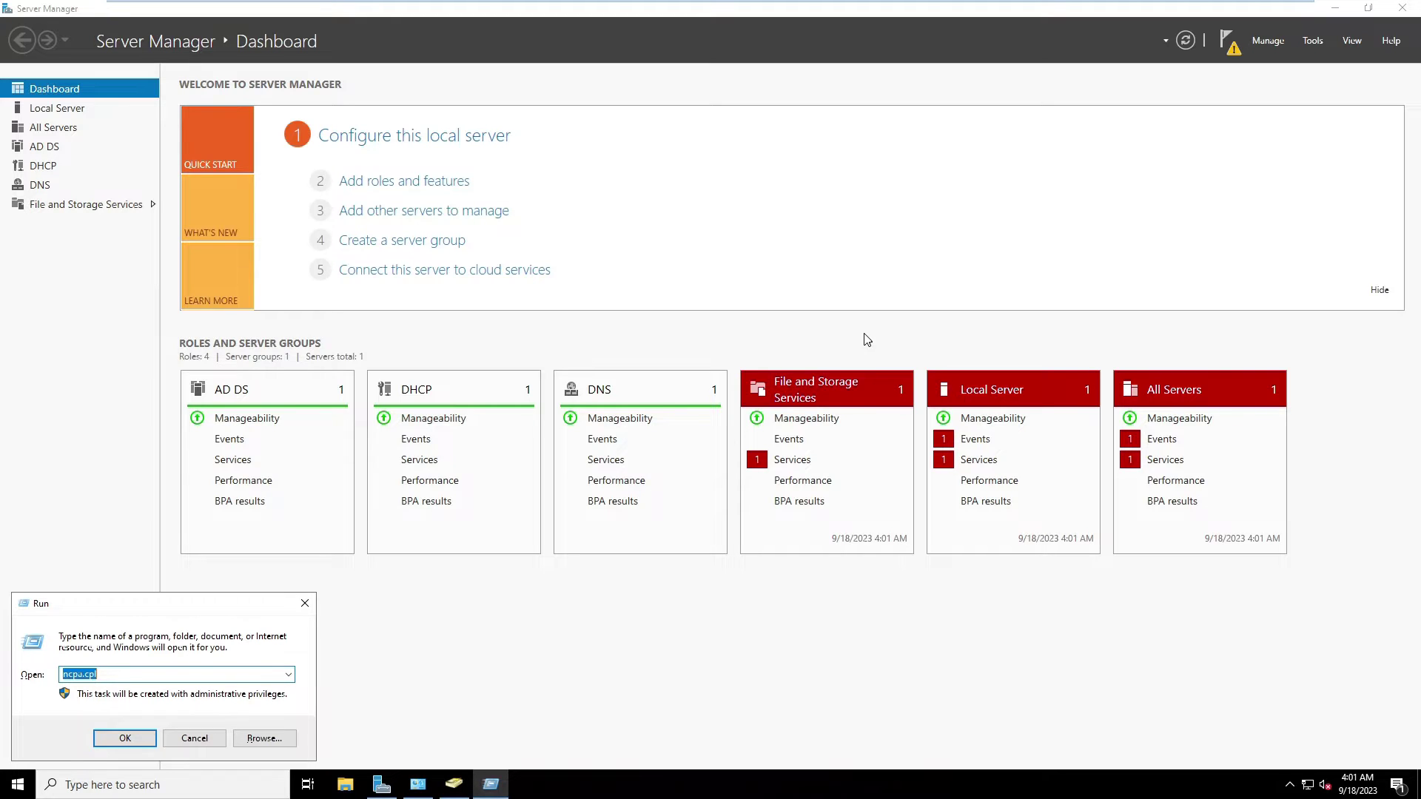
pyautogui.write('sc')
pyautogui.write('ces.ms')
# Launch services.msc from Run and enlarge the Services window
pyautogui.press('Return')
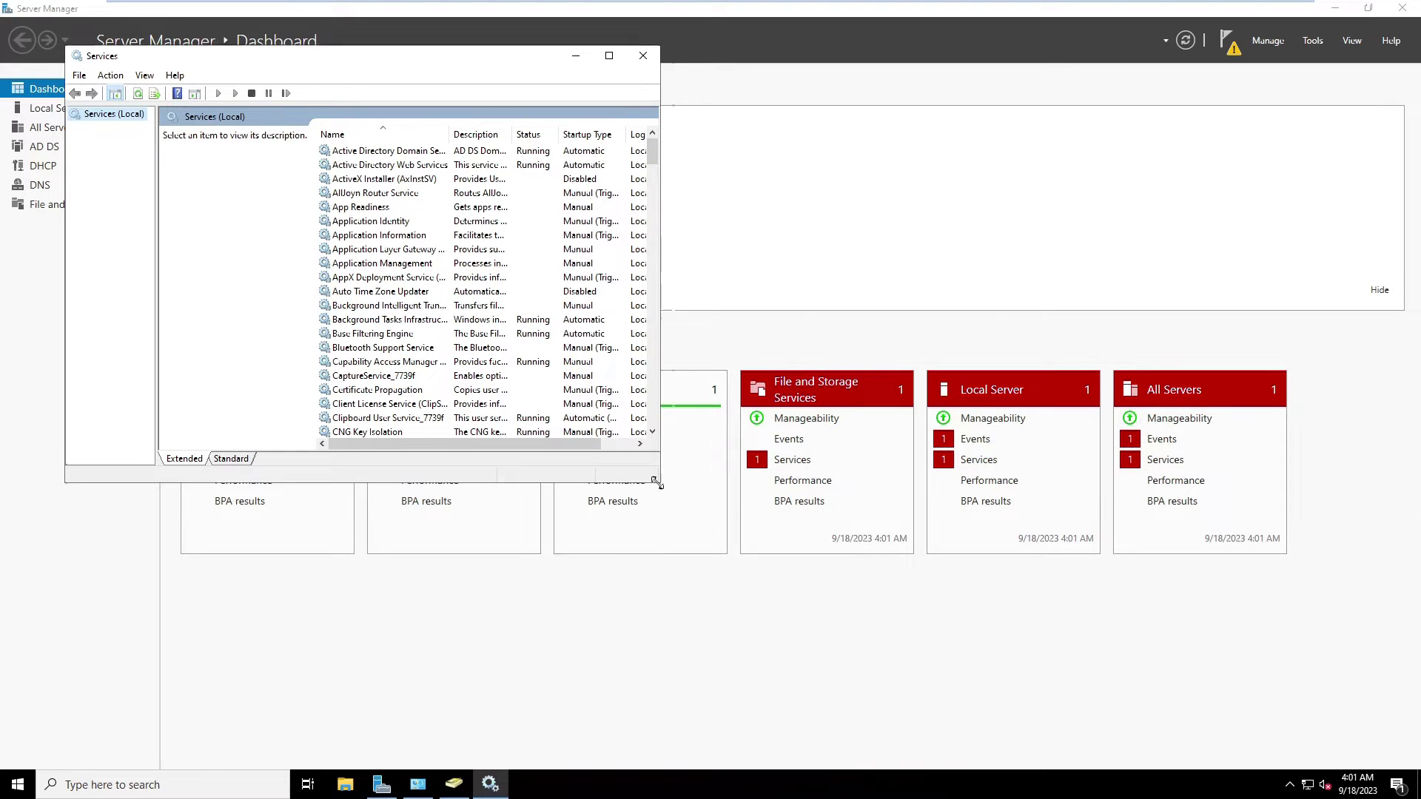
pyautogui.moveTo(658, 483); pyautogui.dragTo(1092, 617)
# Start the Windows Sync Share service from its properties, then close the Services console
pyautogui.click(523, 348)
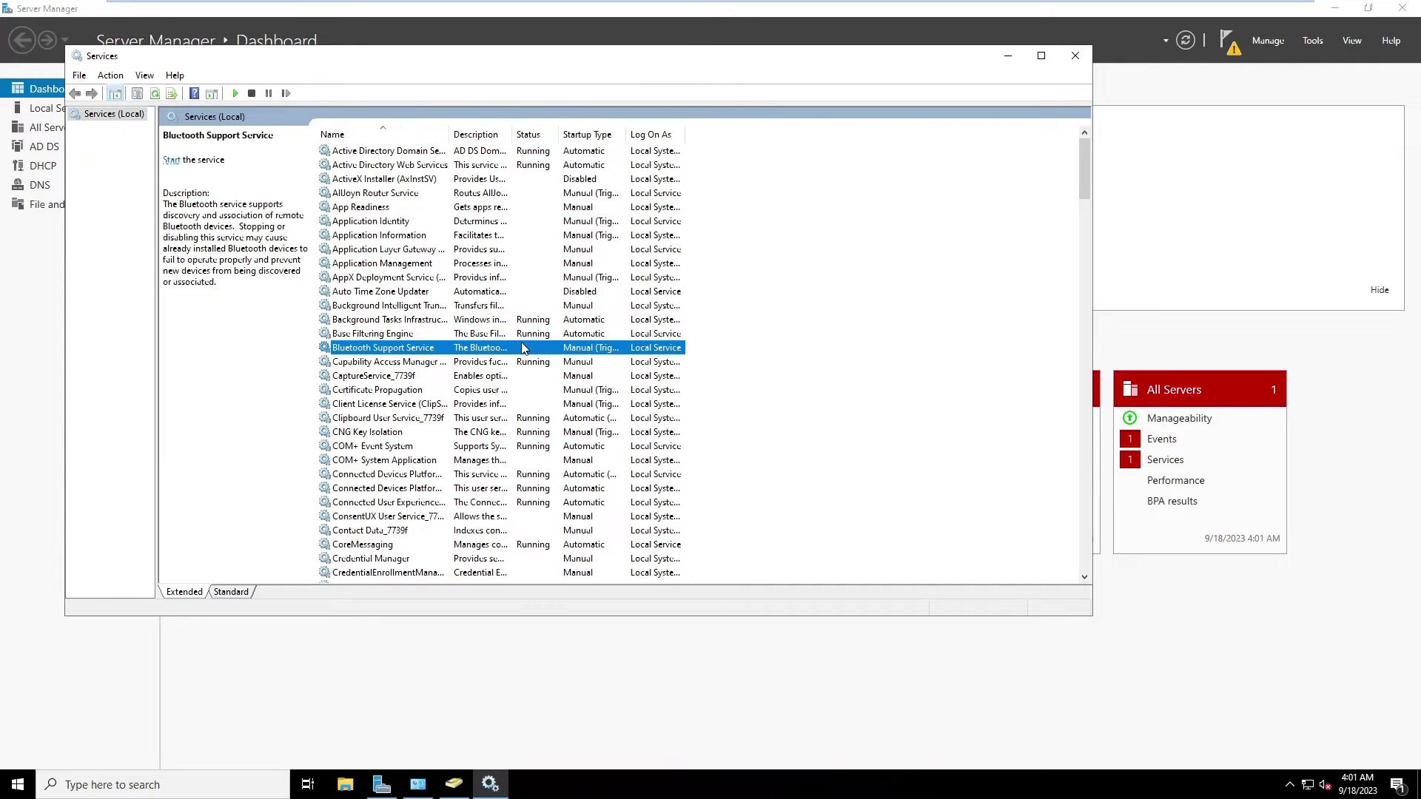
pyautogui.scroll(-20, 521, 342)
pyautogui.click(521, 347)
pyautogui.scroll(-5, 521, 347)
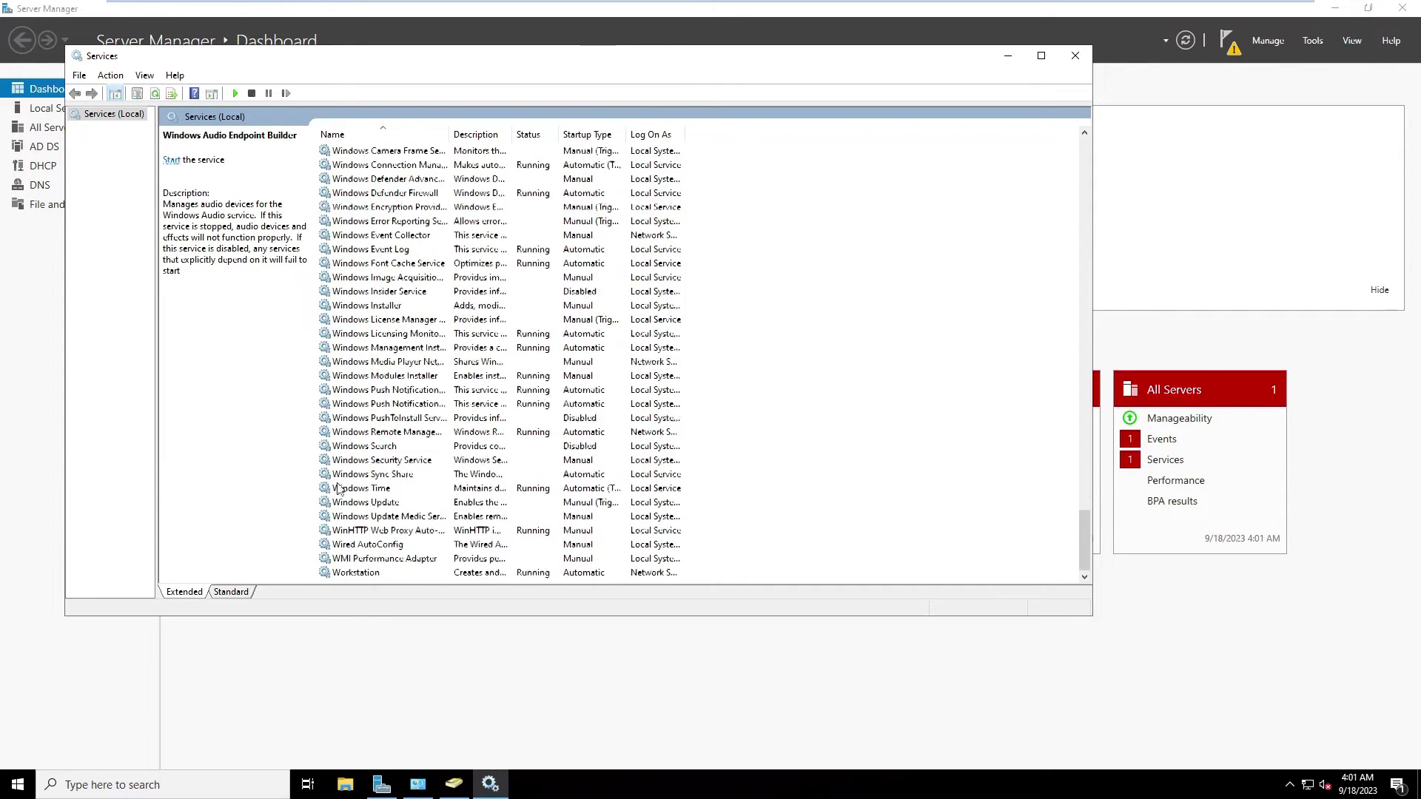
pyautogui.click(384, 478)
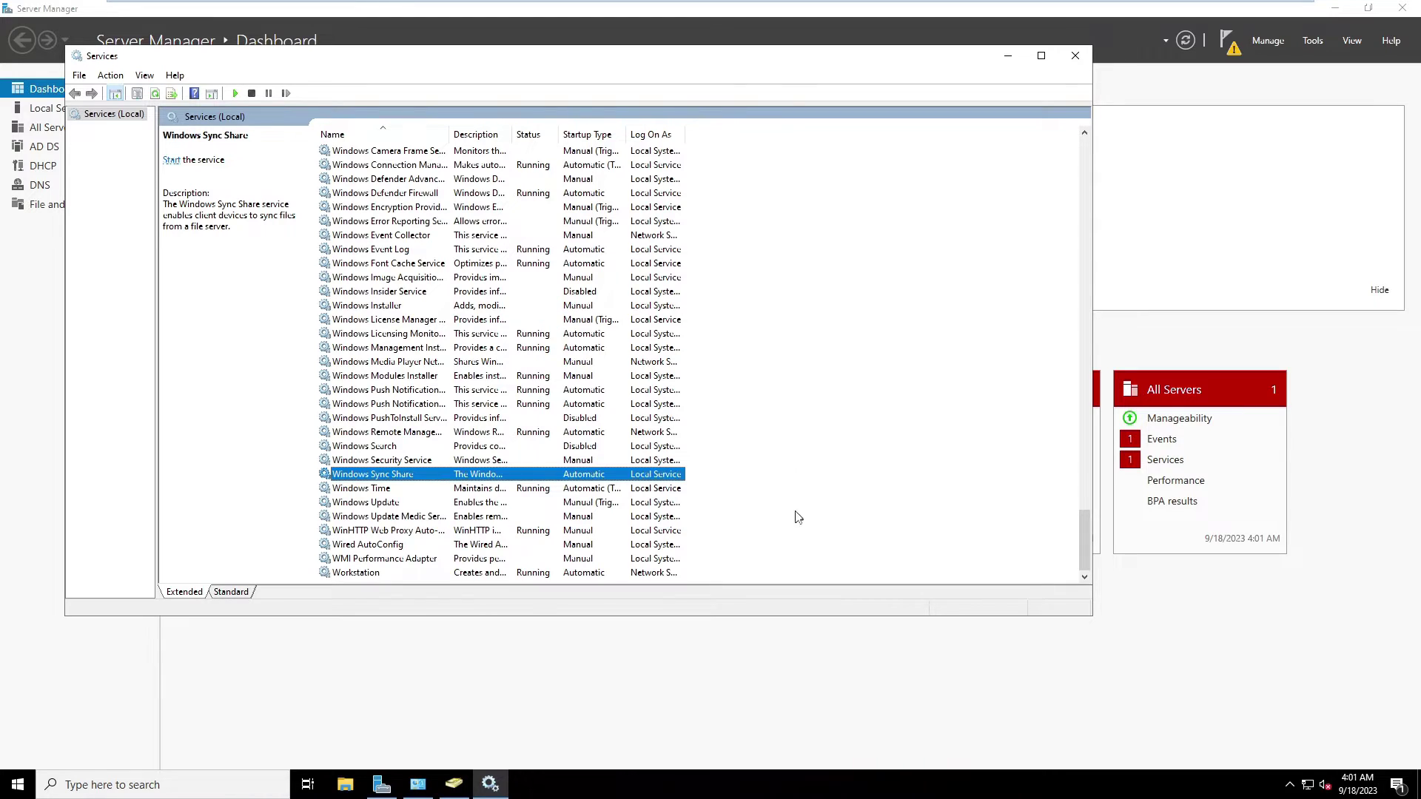
pyautogui.doubleClick(567, 480)
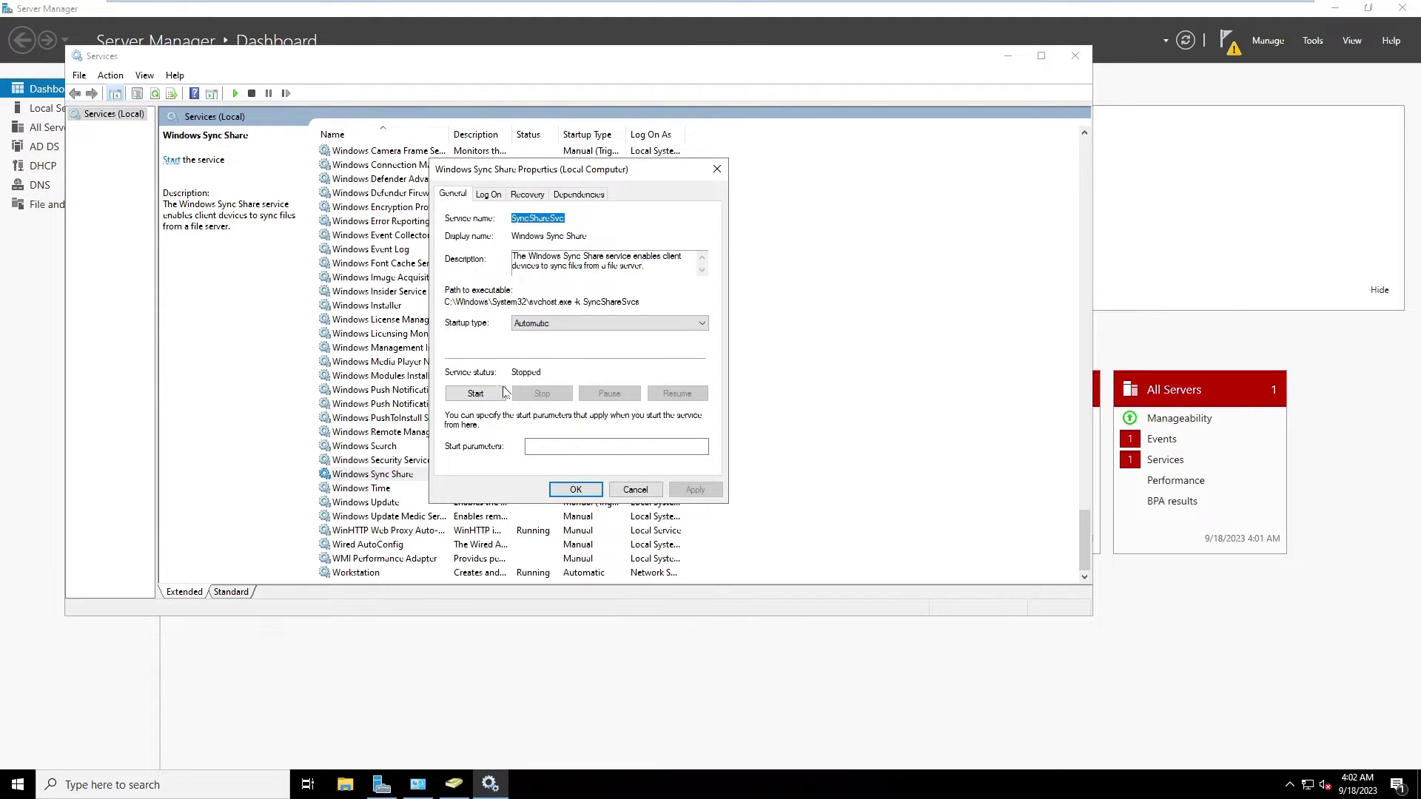
pyautogui.click(476, 395)
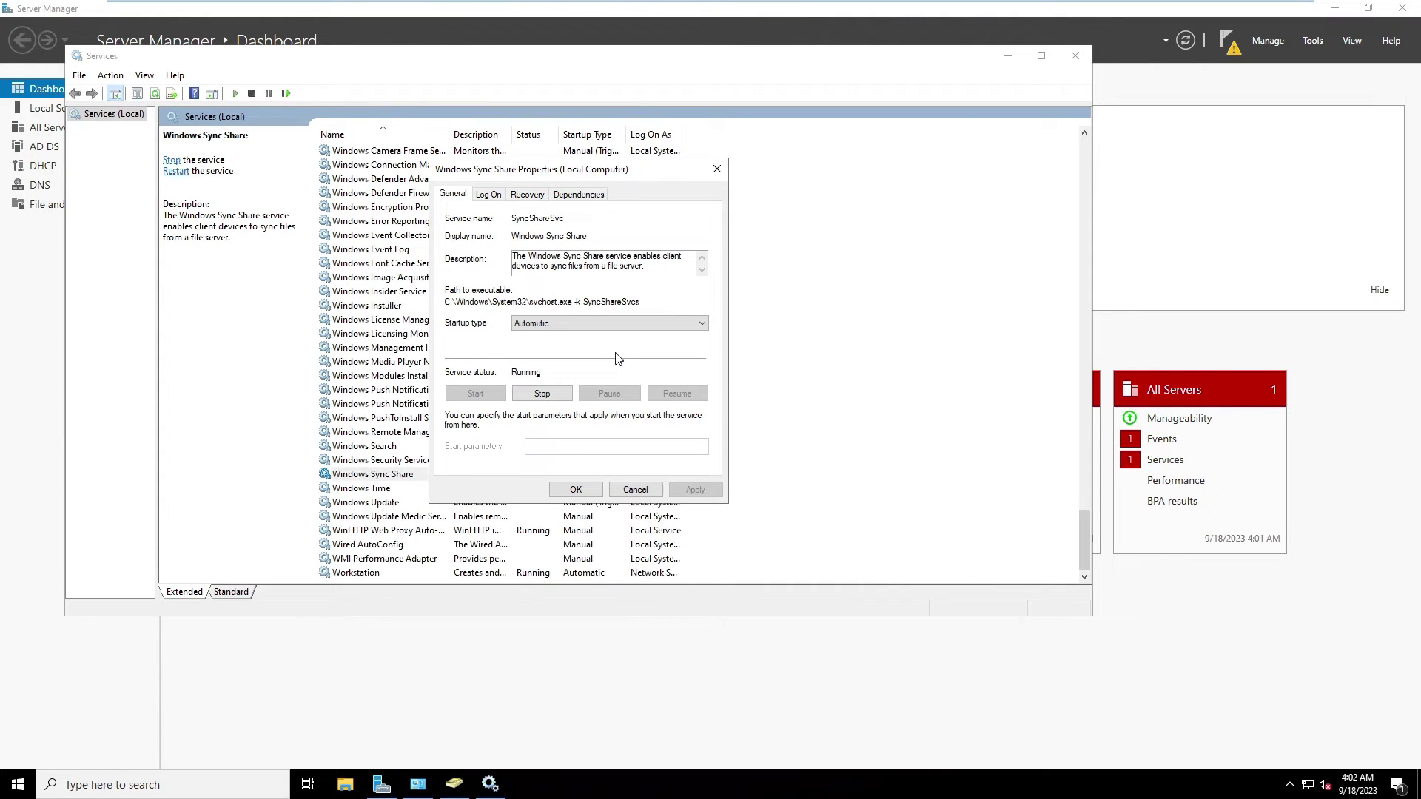
pyautogui.click(576, 490)
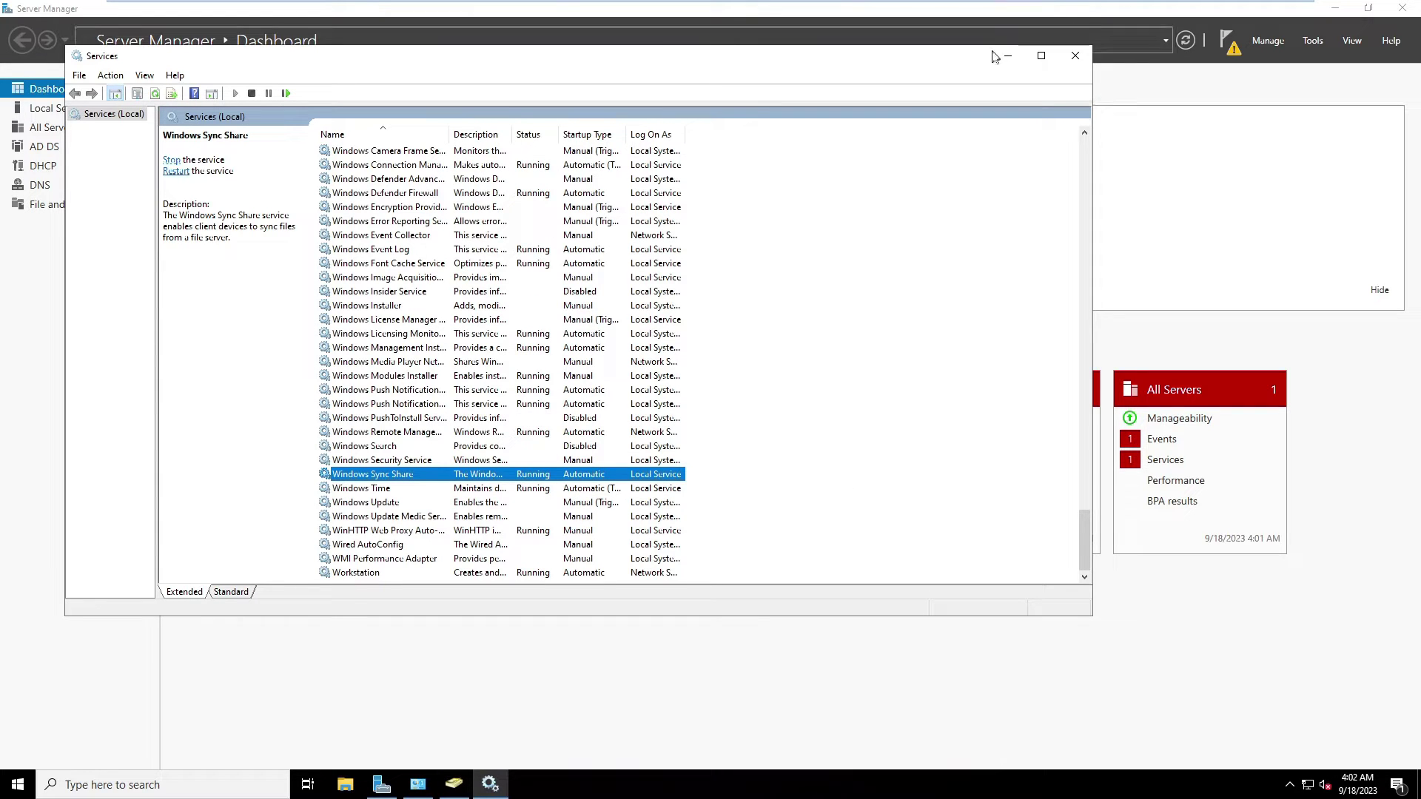
pyautogui.click(1079, 58)
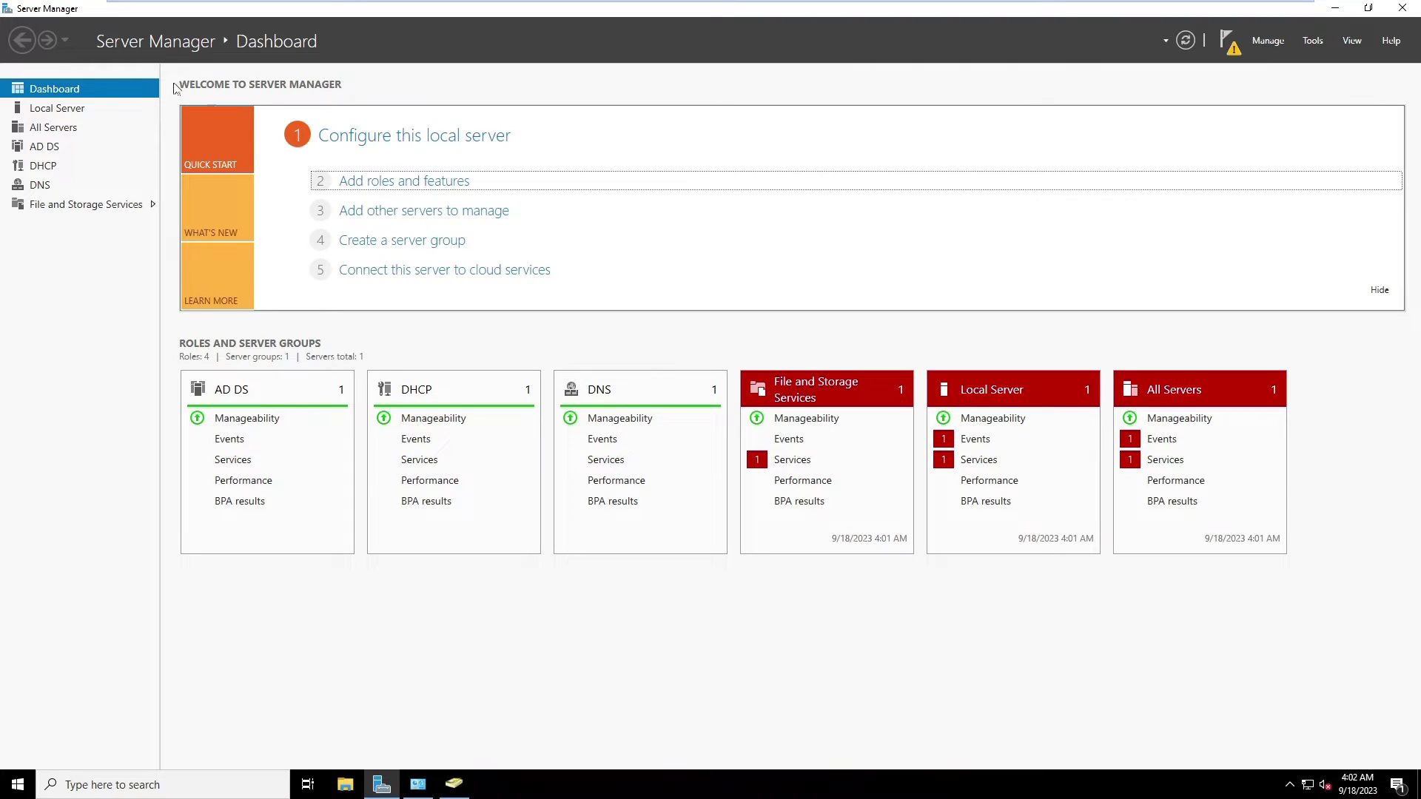
# Go to File and Storage Services > Work Folders and choose New Sync Share from TASKS
pyautogui.click(51, 210)
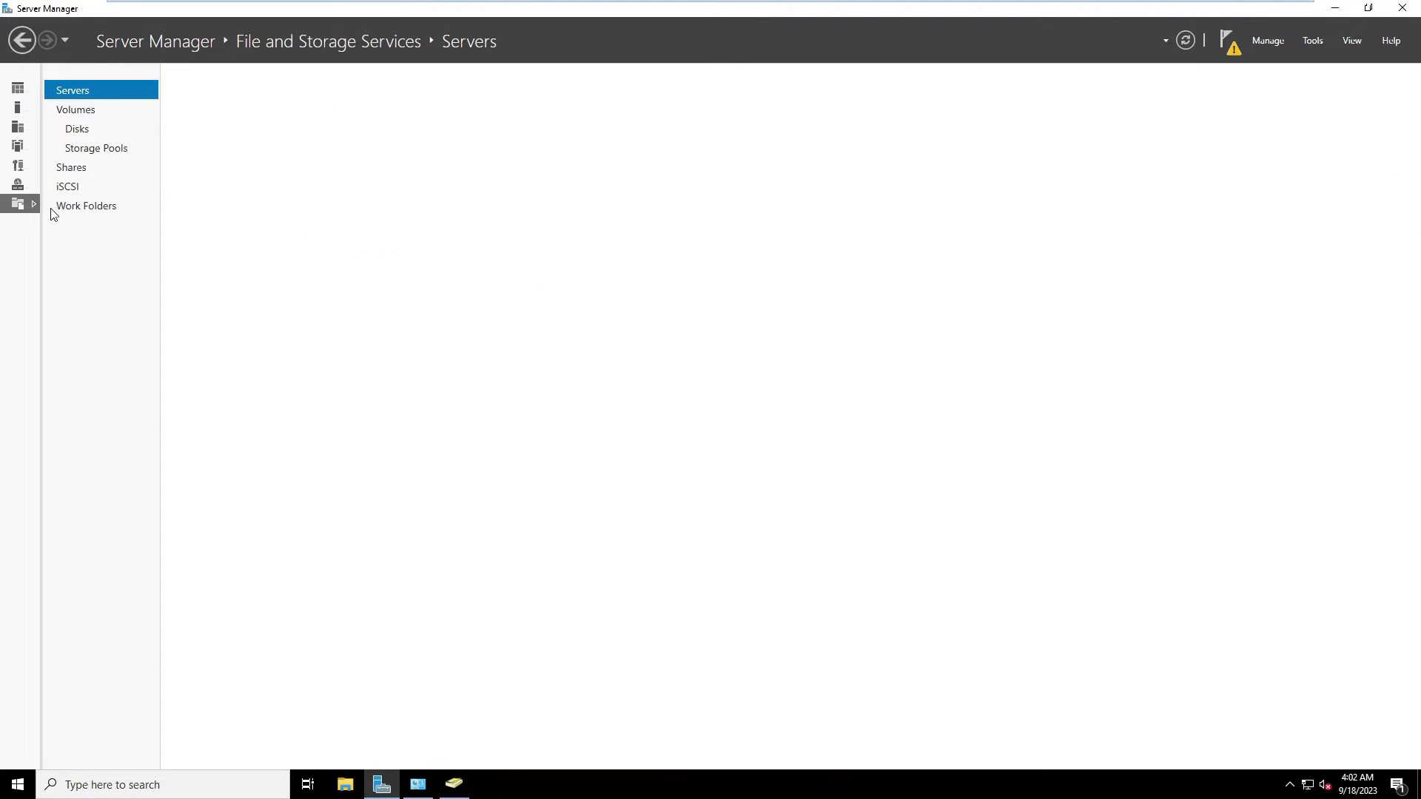
pyautogui.click(83, 210)
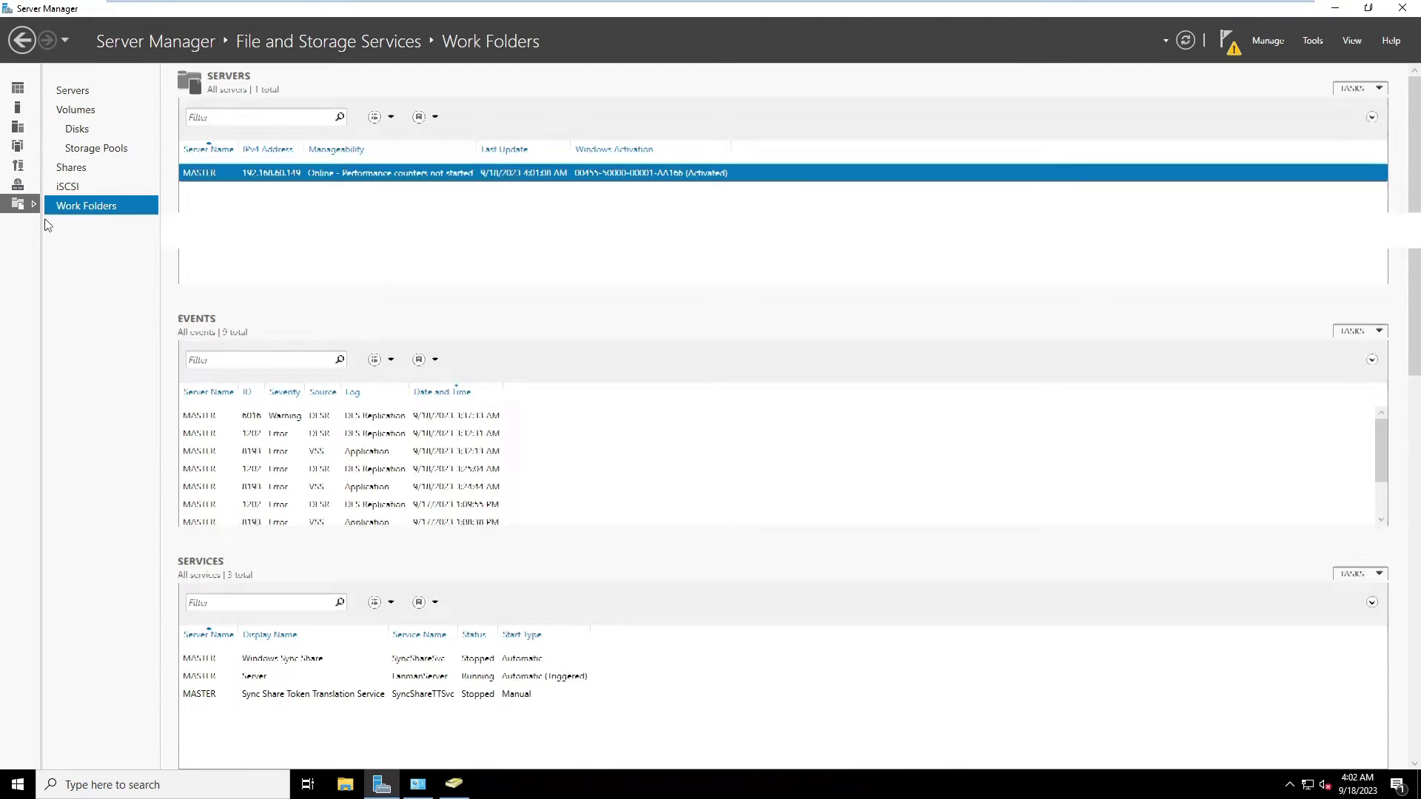
pyautogui.click(1356, 89)
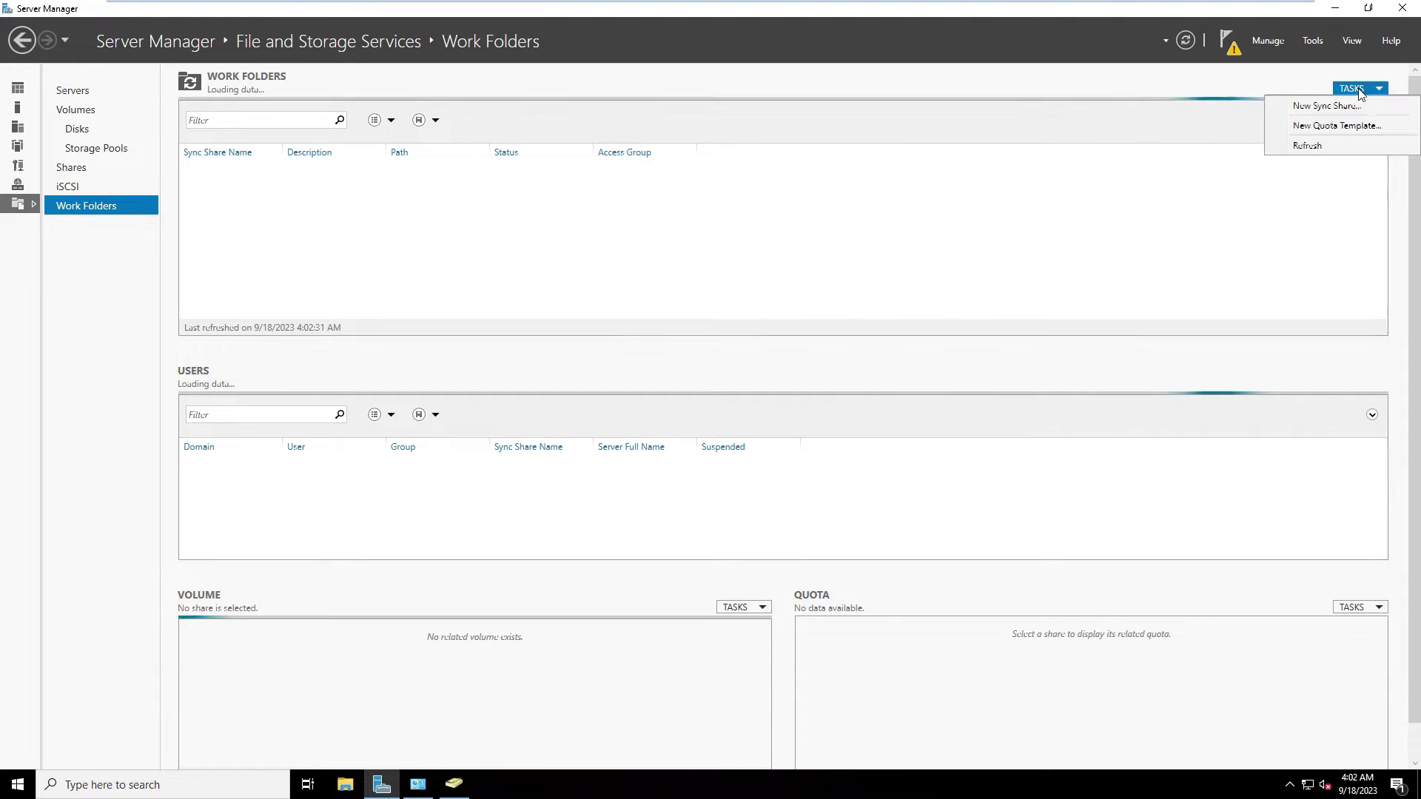
pyautogui.click(1285, 107)
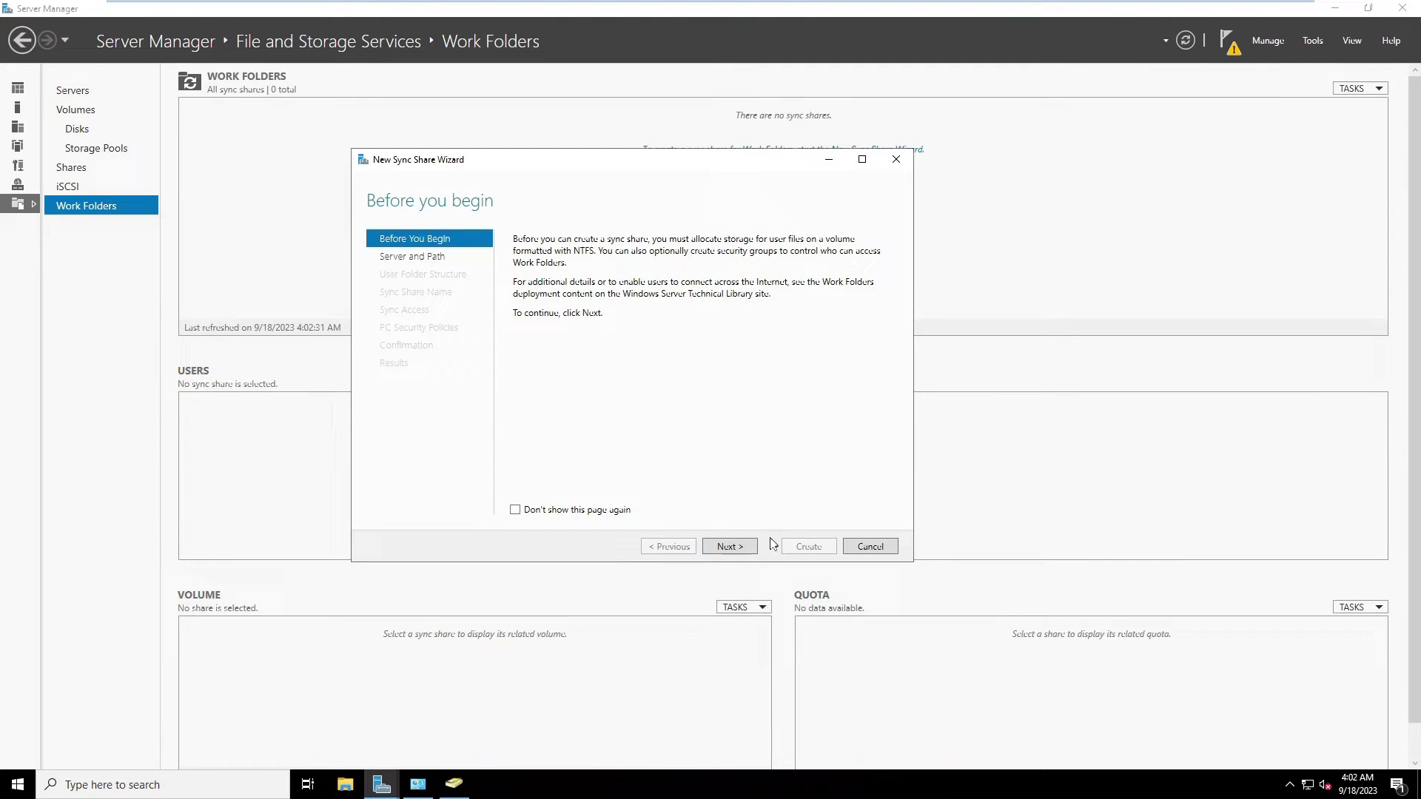
# Move past the wizard's intro page and browse for a local sync share path on server master
pyautogui.click(722, 549)
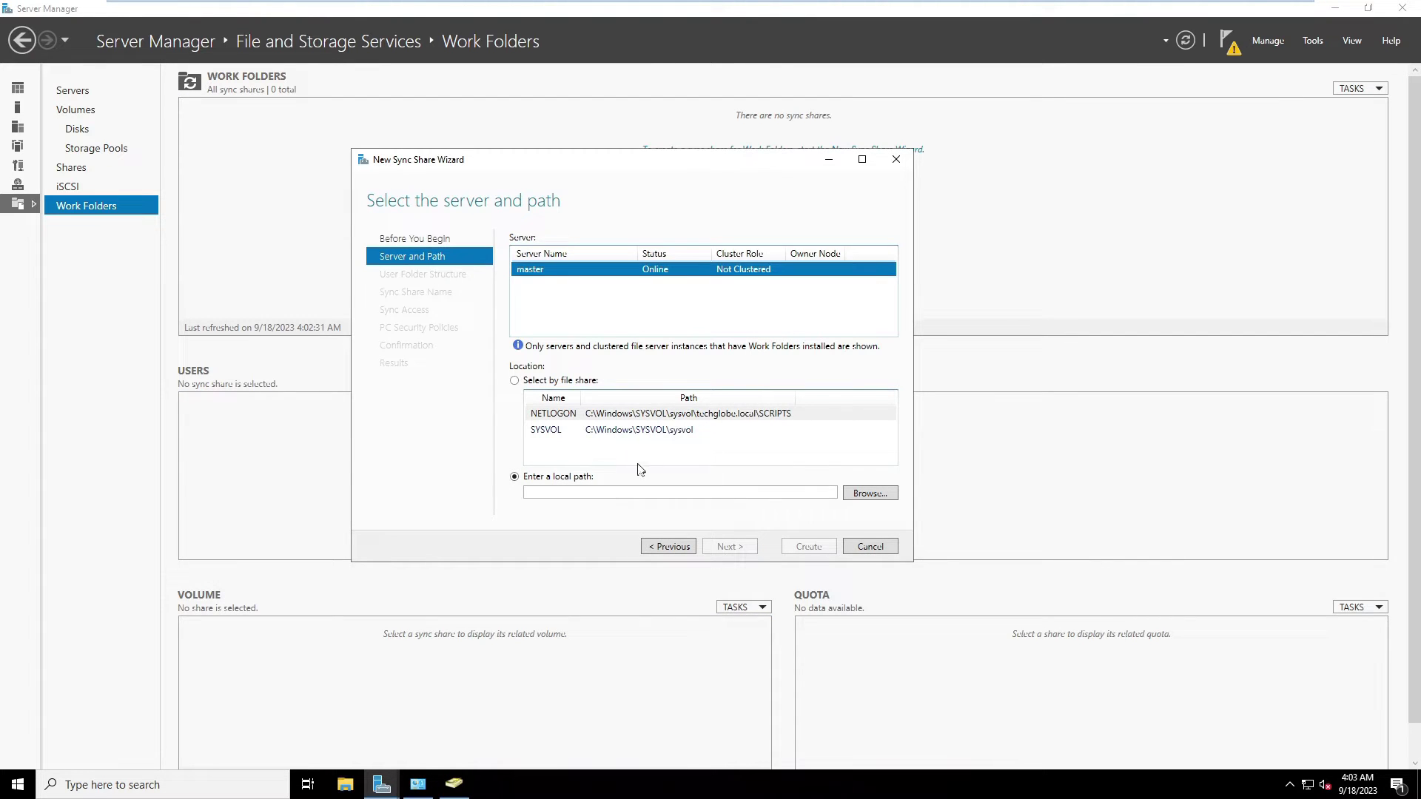
pyautogui.click(872, 495)
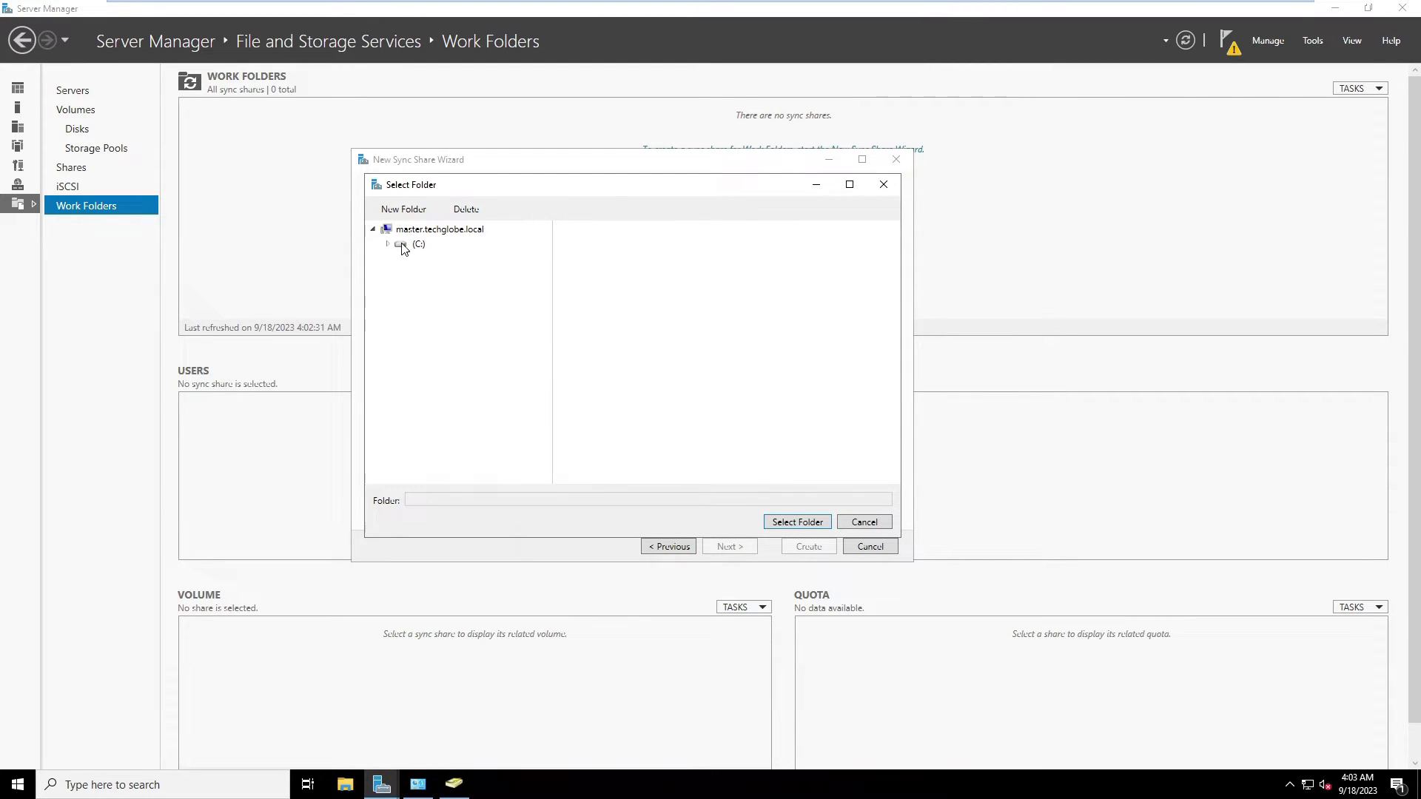
# Create a folder named workfolder on C: and select it as the local path
pyautogui.click(402, 245)
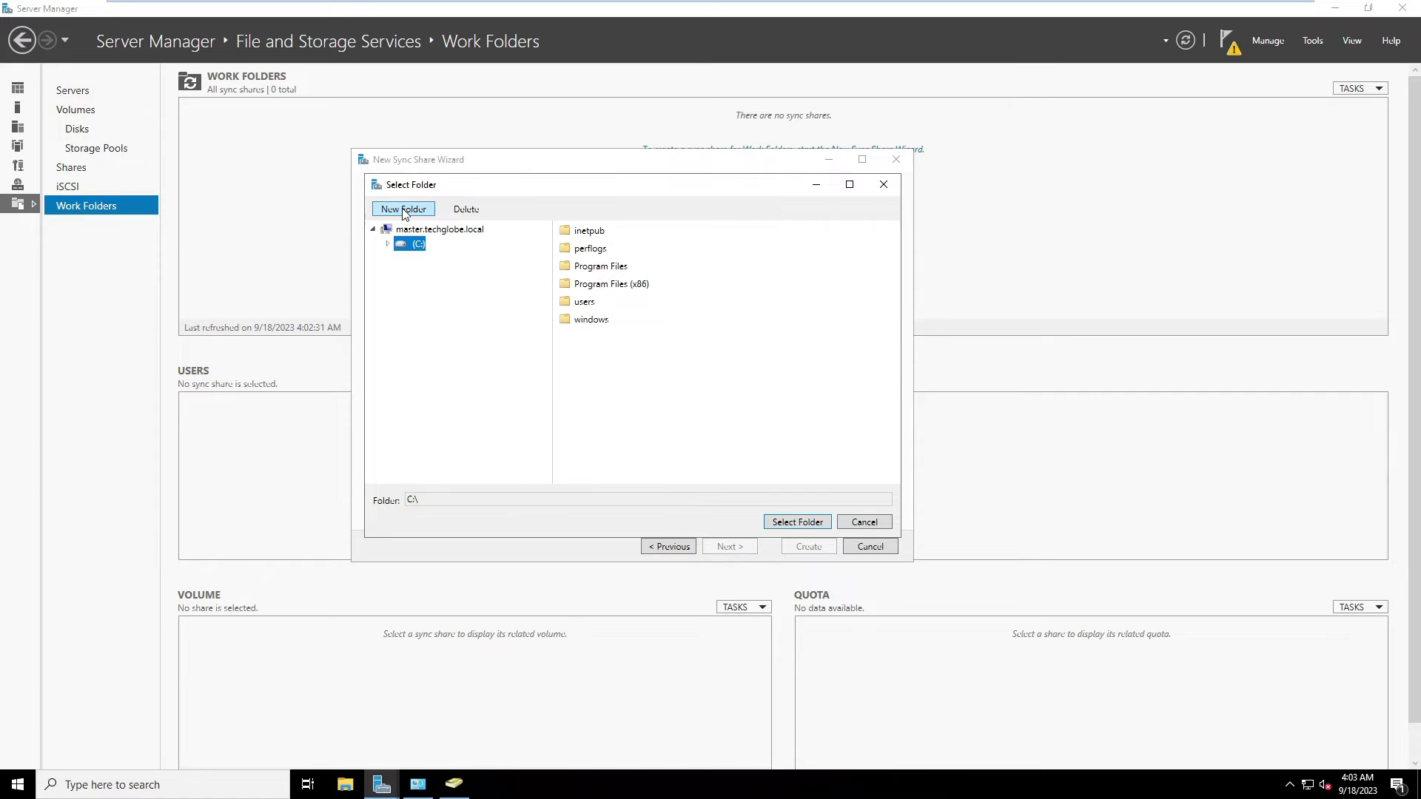
pyautogui.click(403, 213)
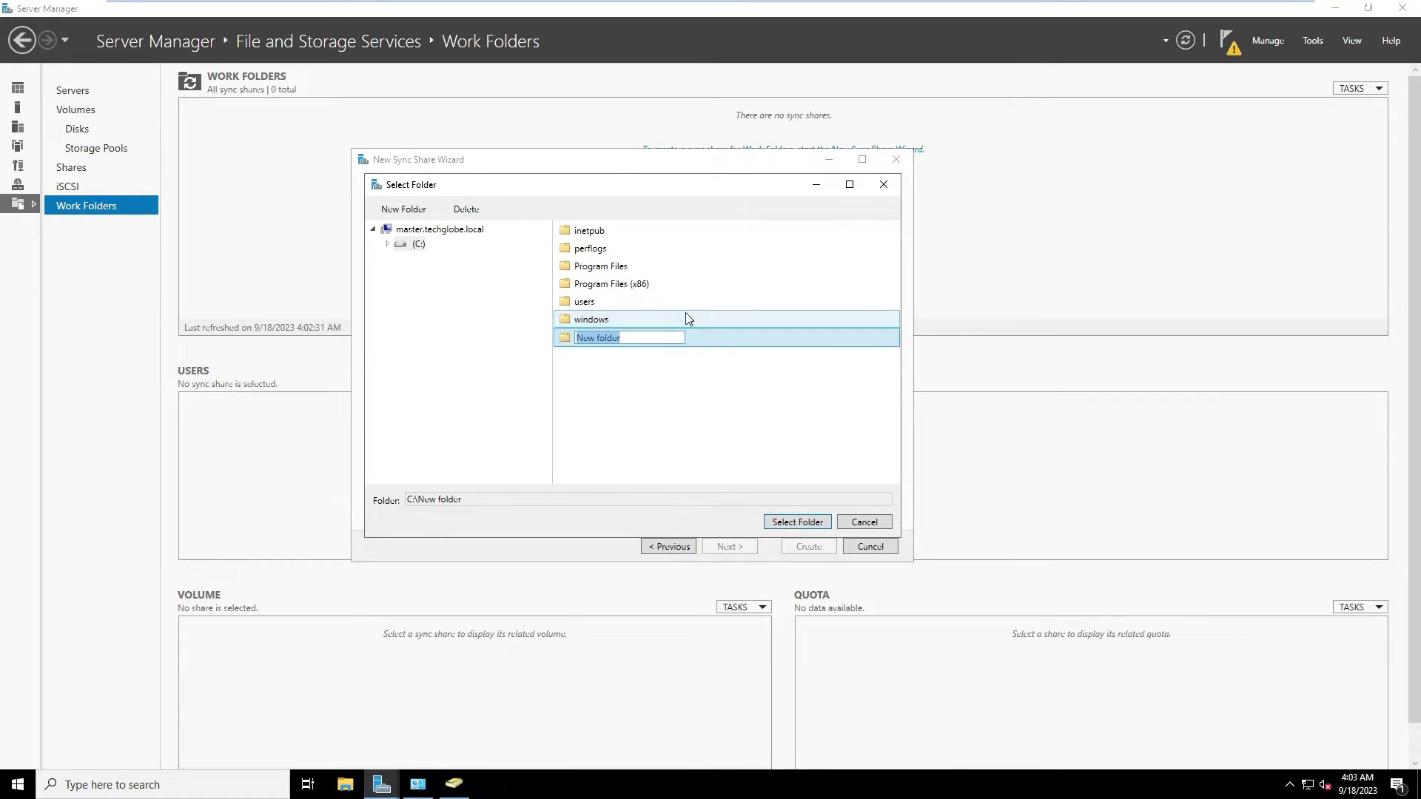
pyautogui.write('w')
pyautogui.write('orkfolder')
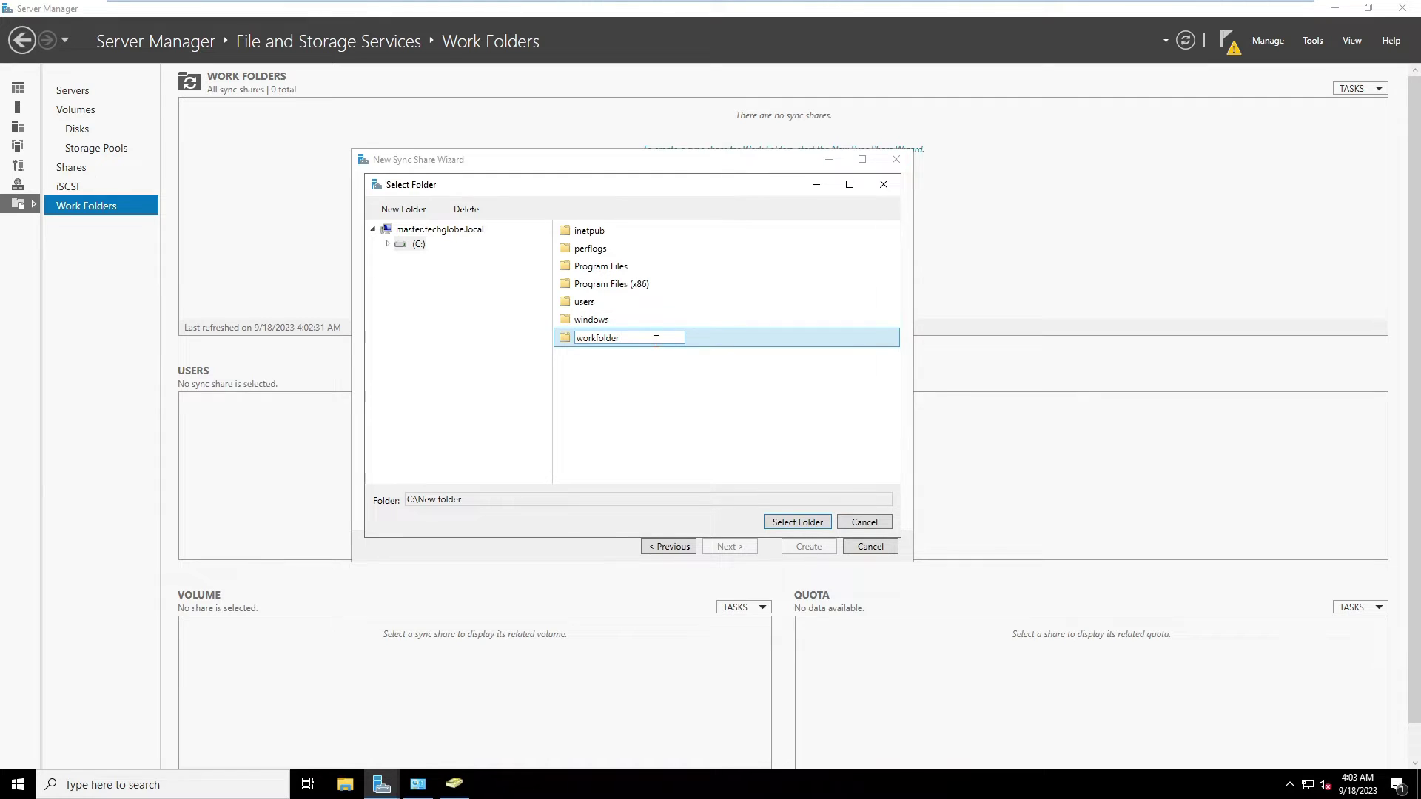
pyautogui.click(777, 524)
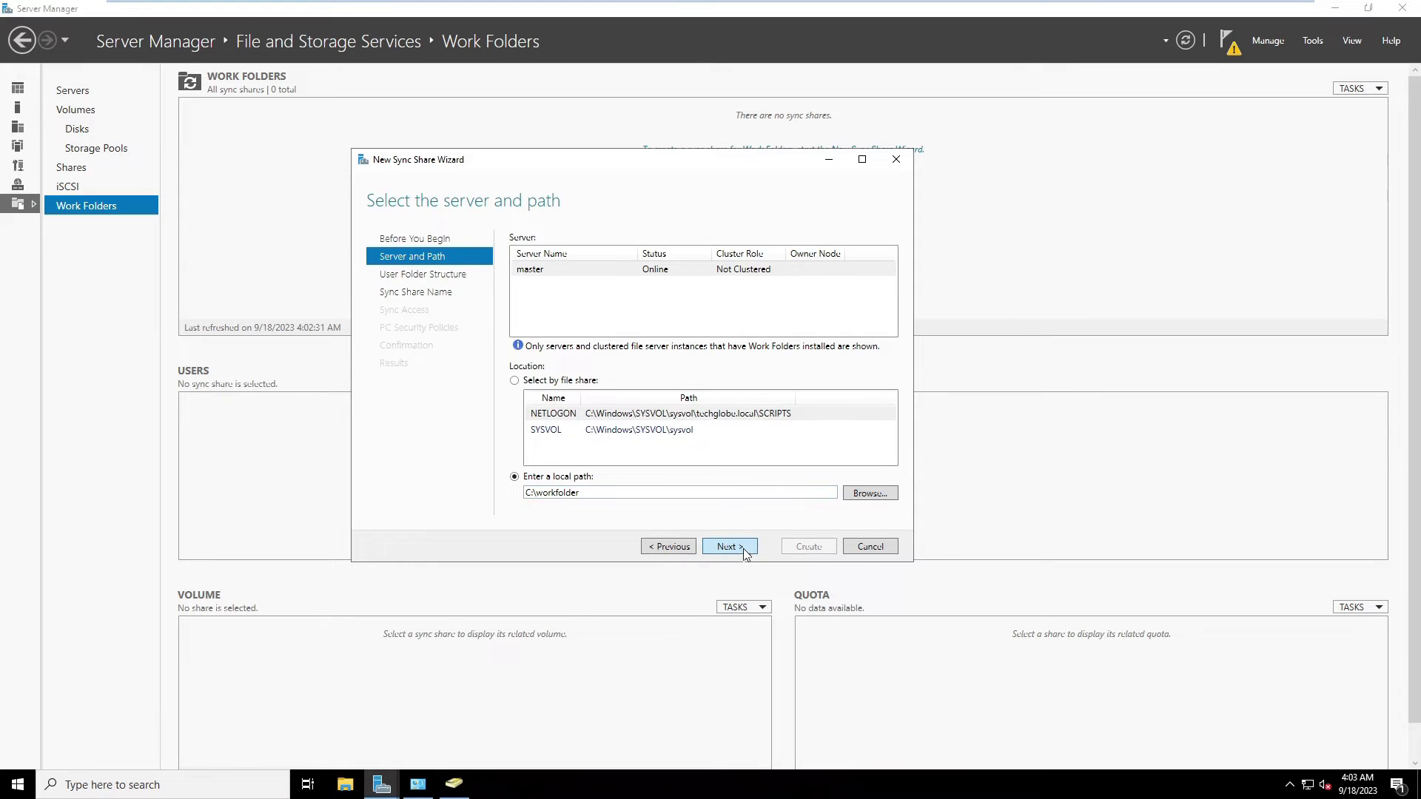
# Use alias@domain user folder naming and keep the share name workfolder
pyautogui.click(744, 552)
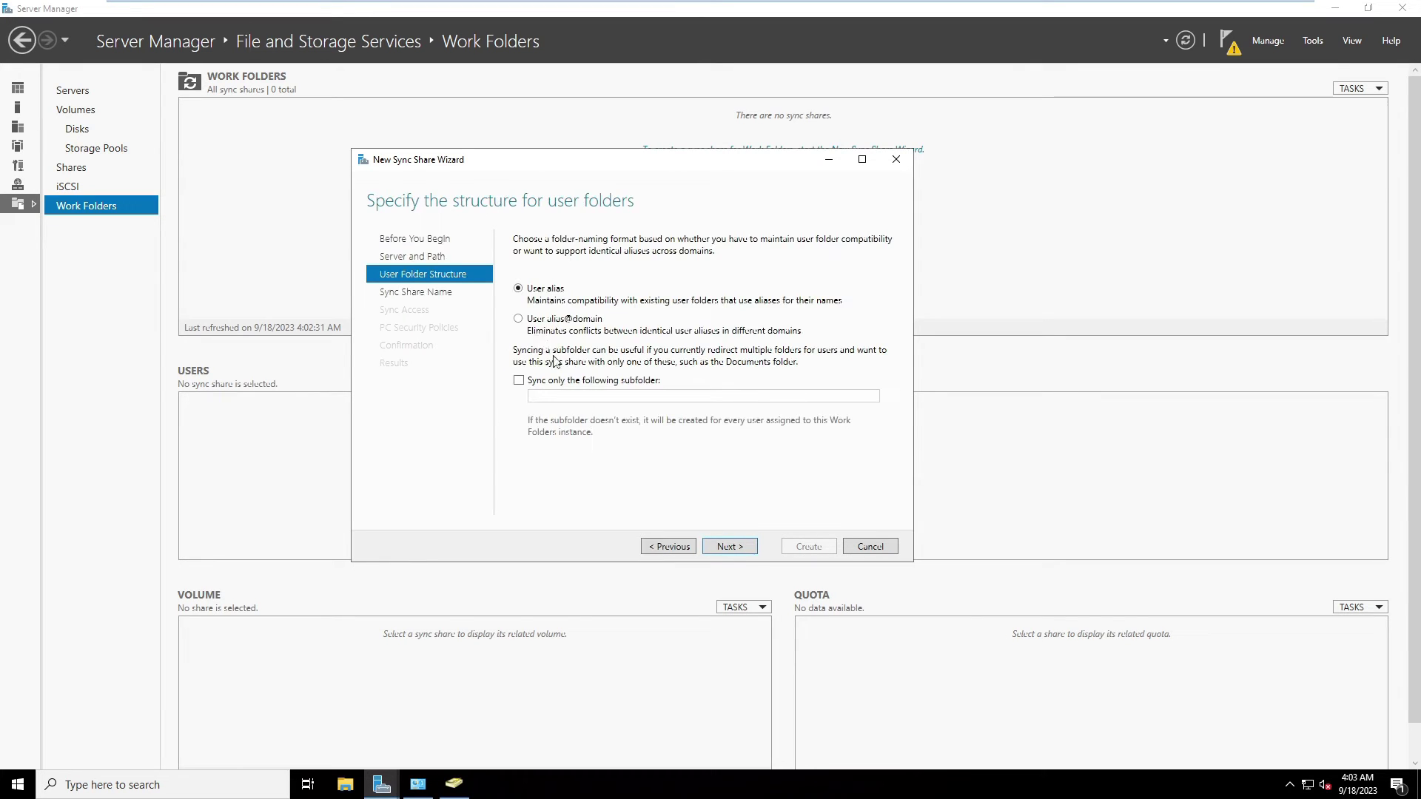
pyautogui.click(518, 320)
pyautogui.click(724, 549)
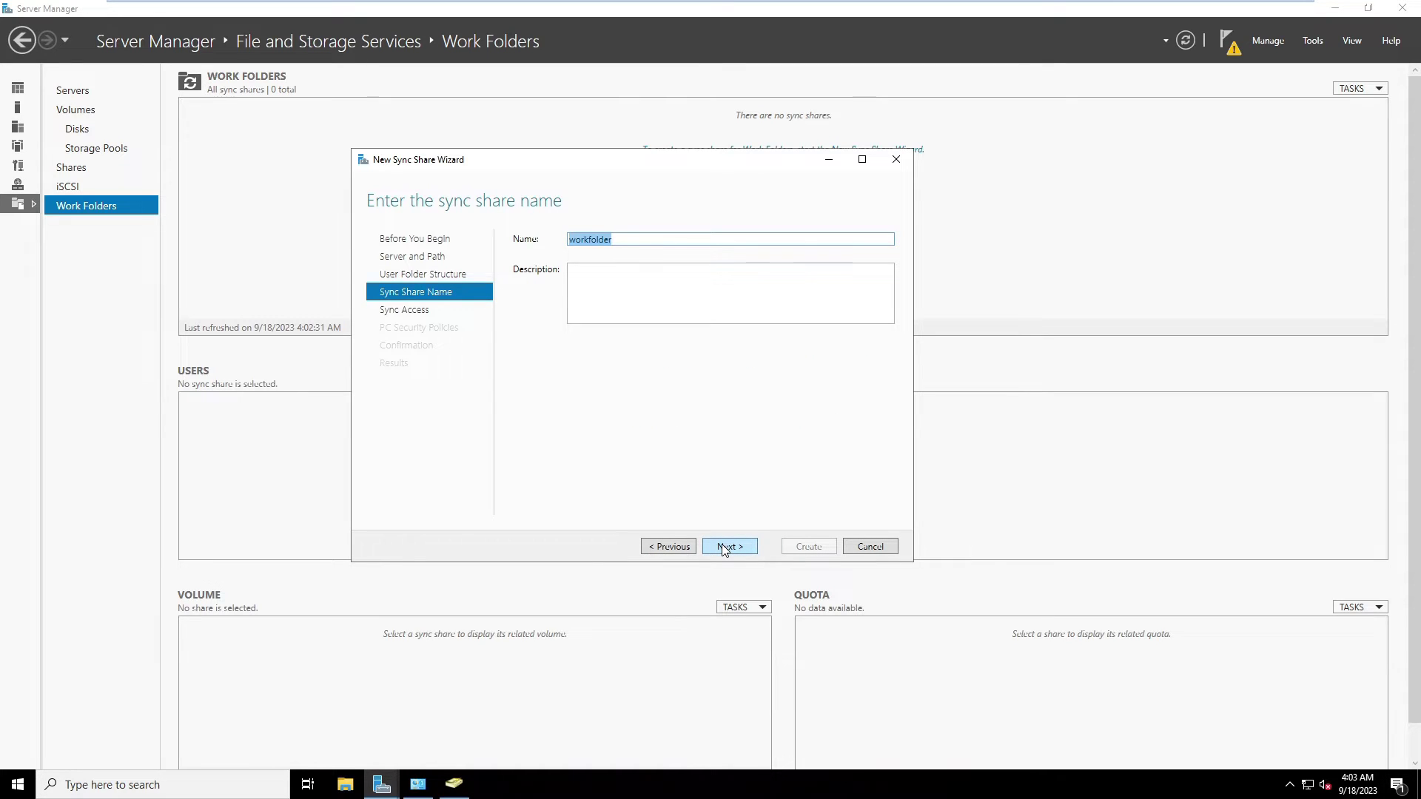
pyautogui.click(724, 547)
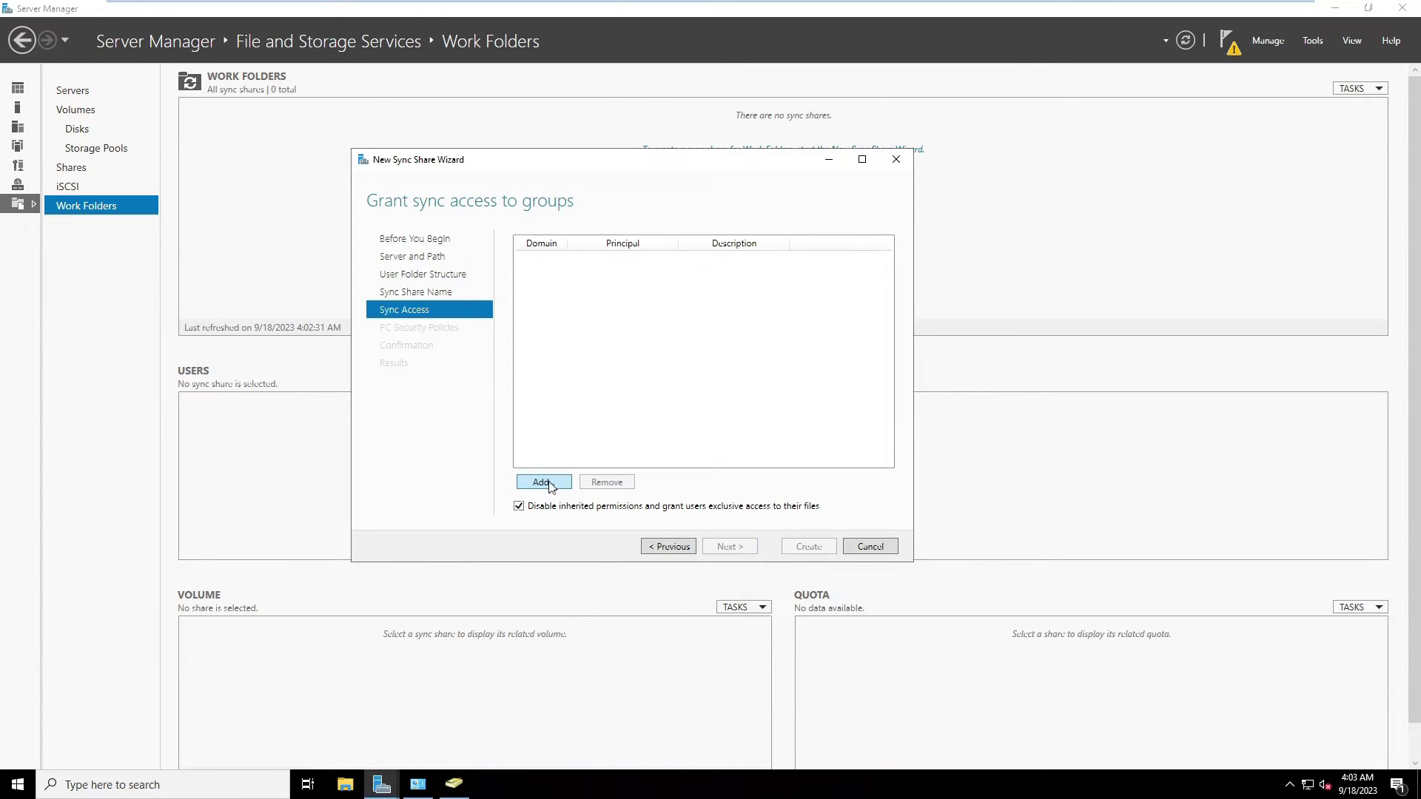
# Grant the Domain Users group sync access through the advanced directory search
pyautogui.click(545, 482)
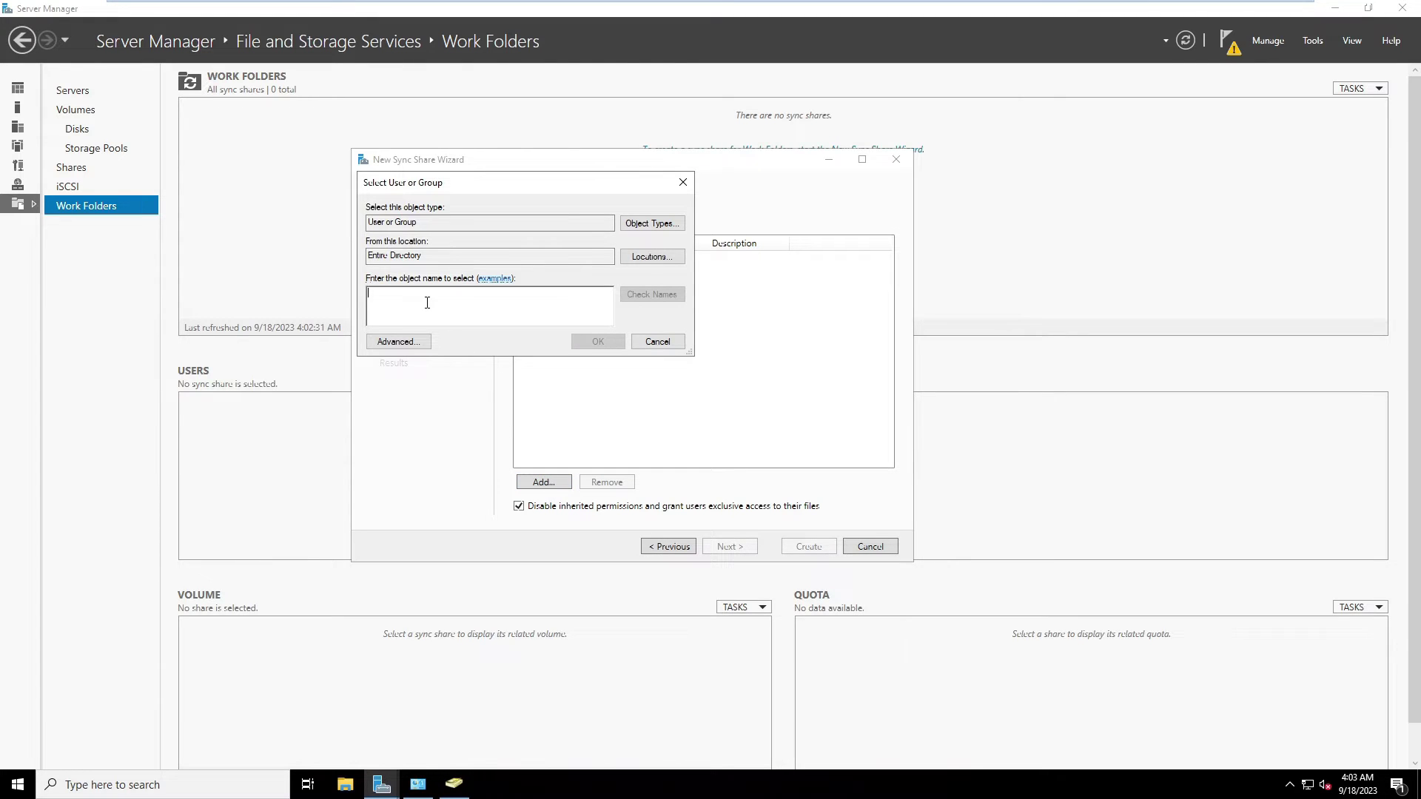
pyautogui.click(396, 341)
pyautogui.click(706, 344)
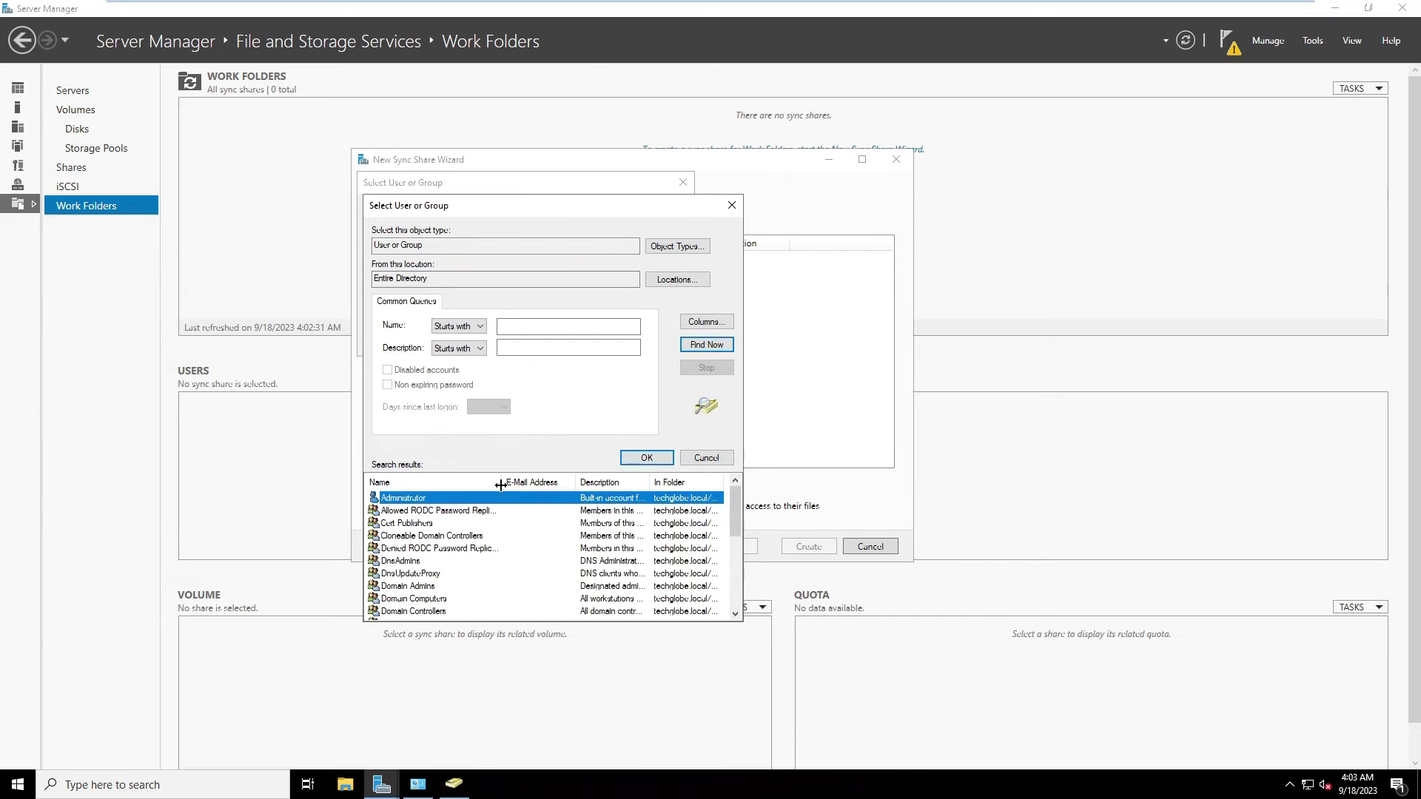
pyautogui.scroll(-4, 477, 555)
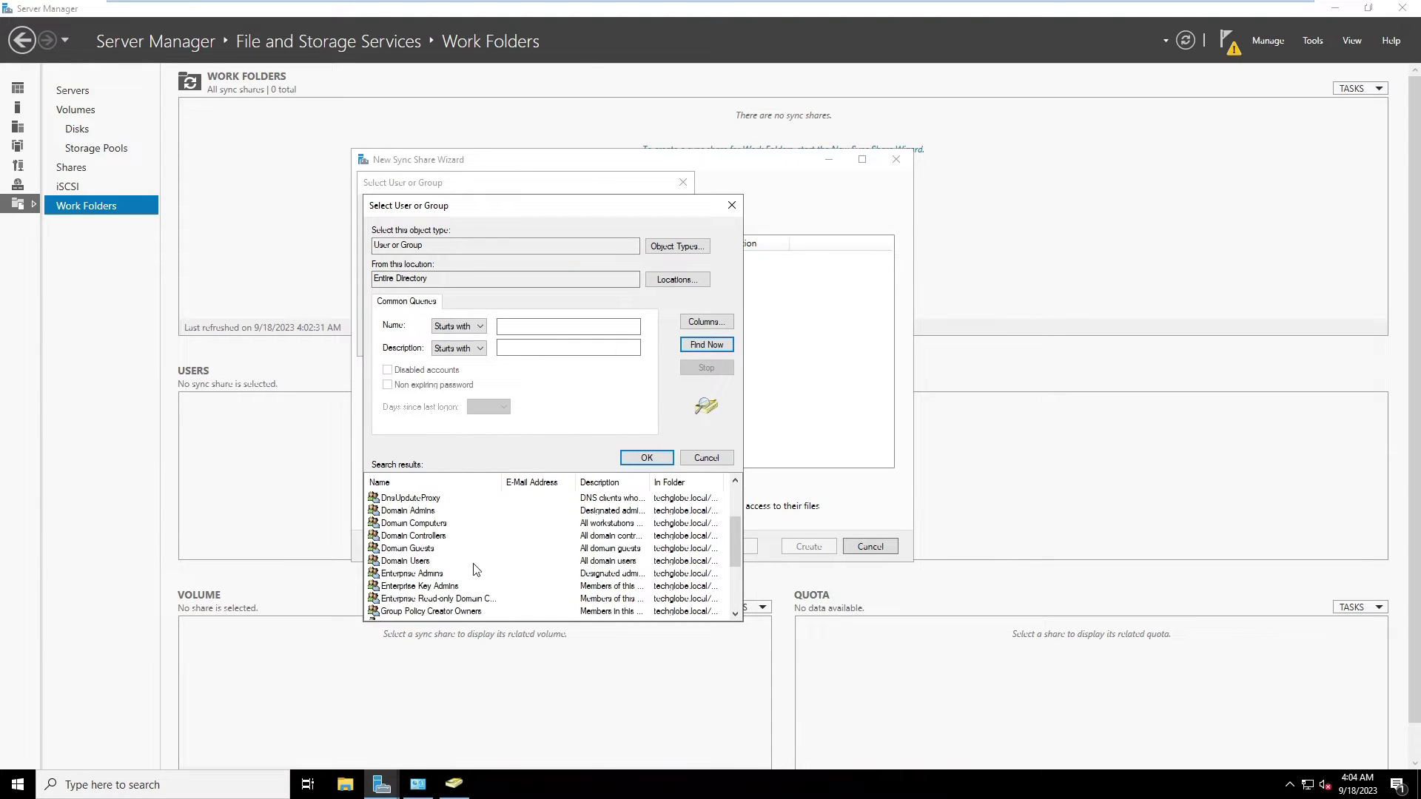
pyautogui.click(424, 564)
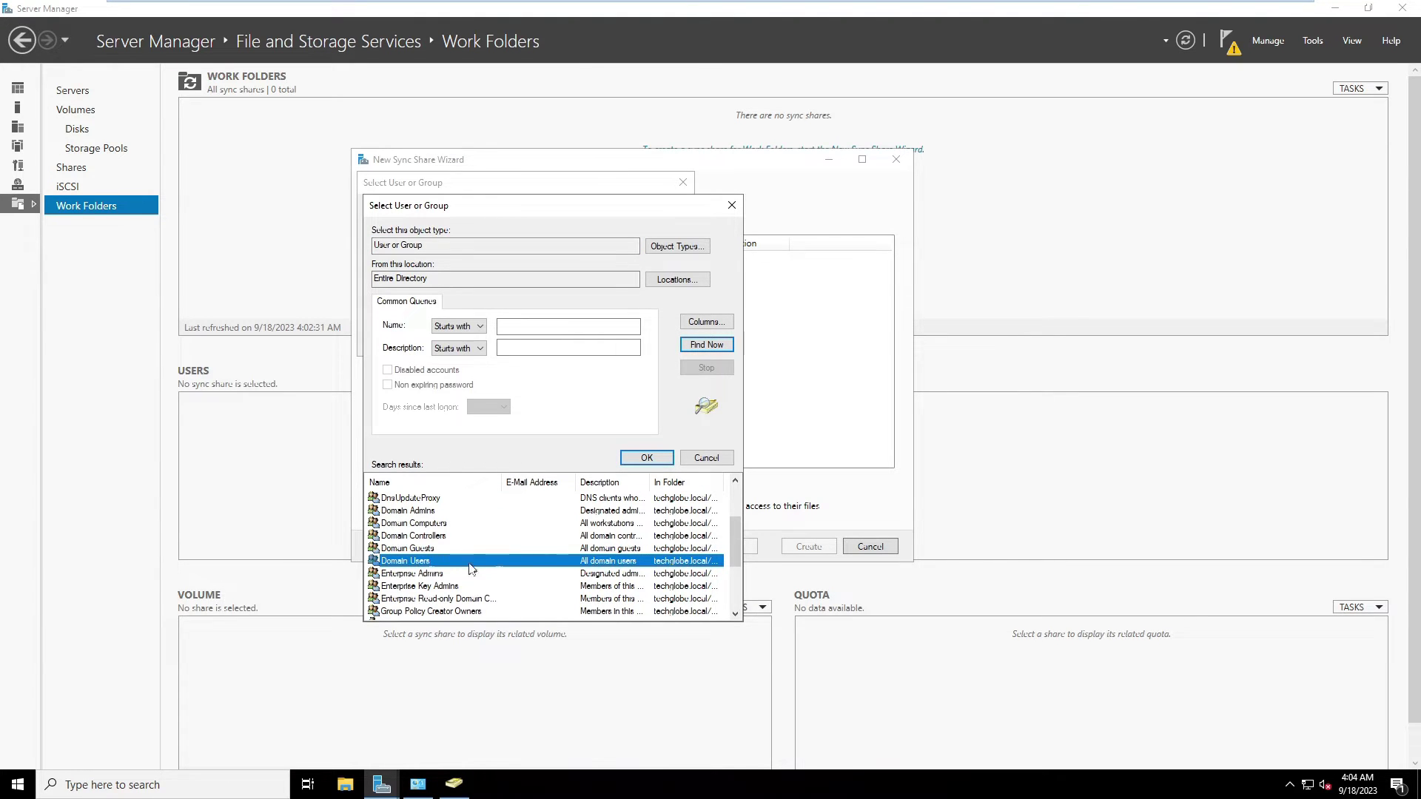
pyautogui.click(648, 459)
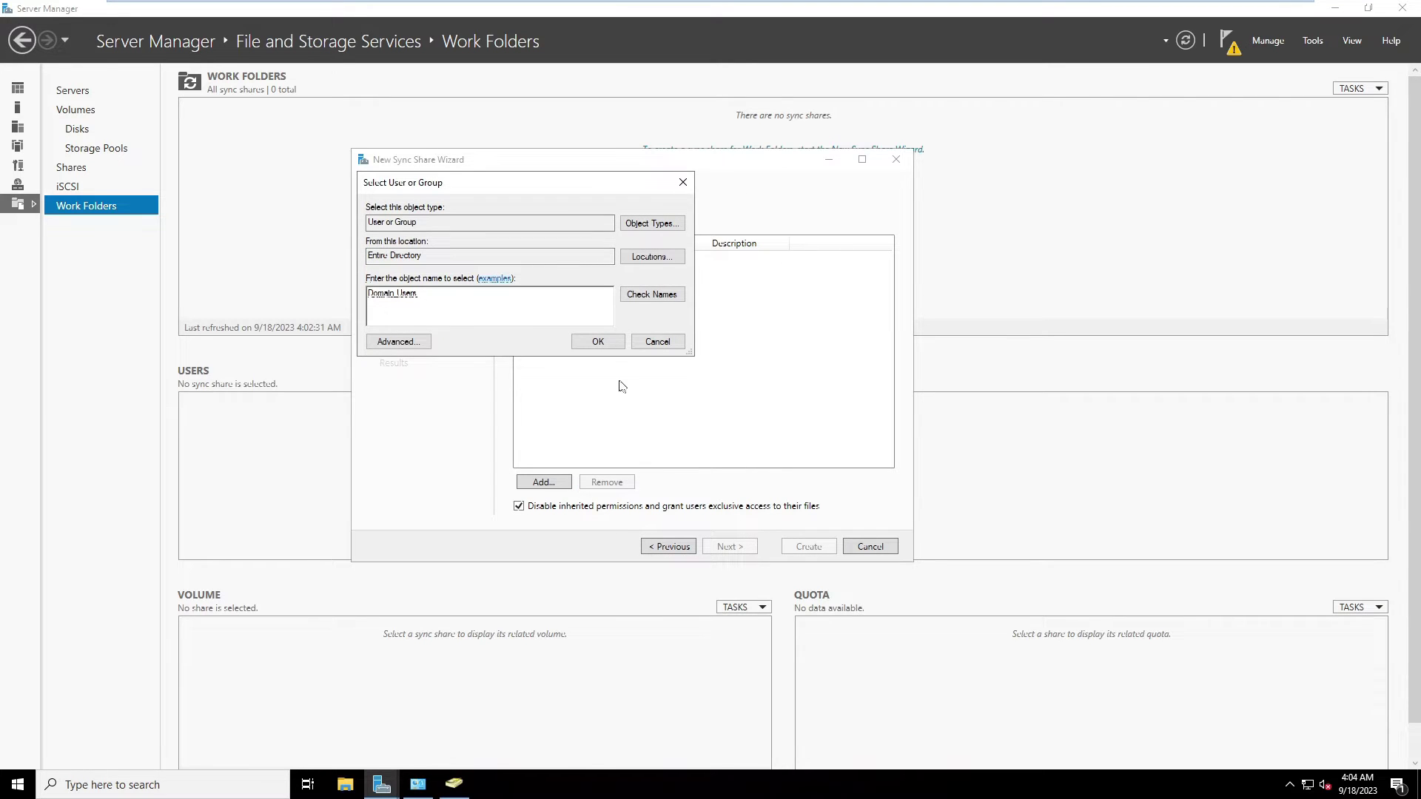
pyautogui.click(598, 343)
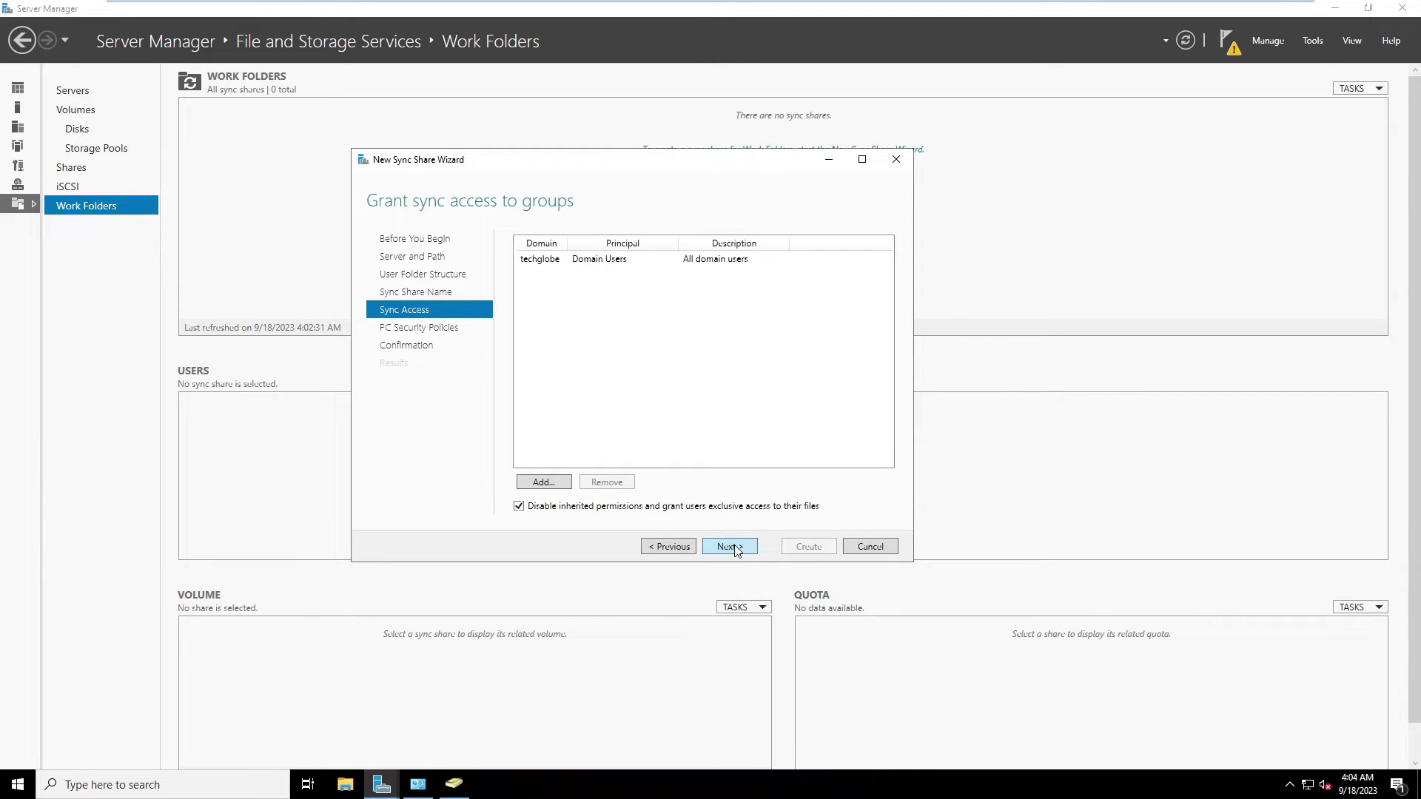
# Keep the default PC security policies, create the workfolder sync share, and close the wizard
pyautogui.click(730, 546)
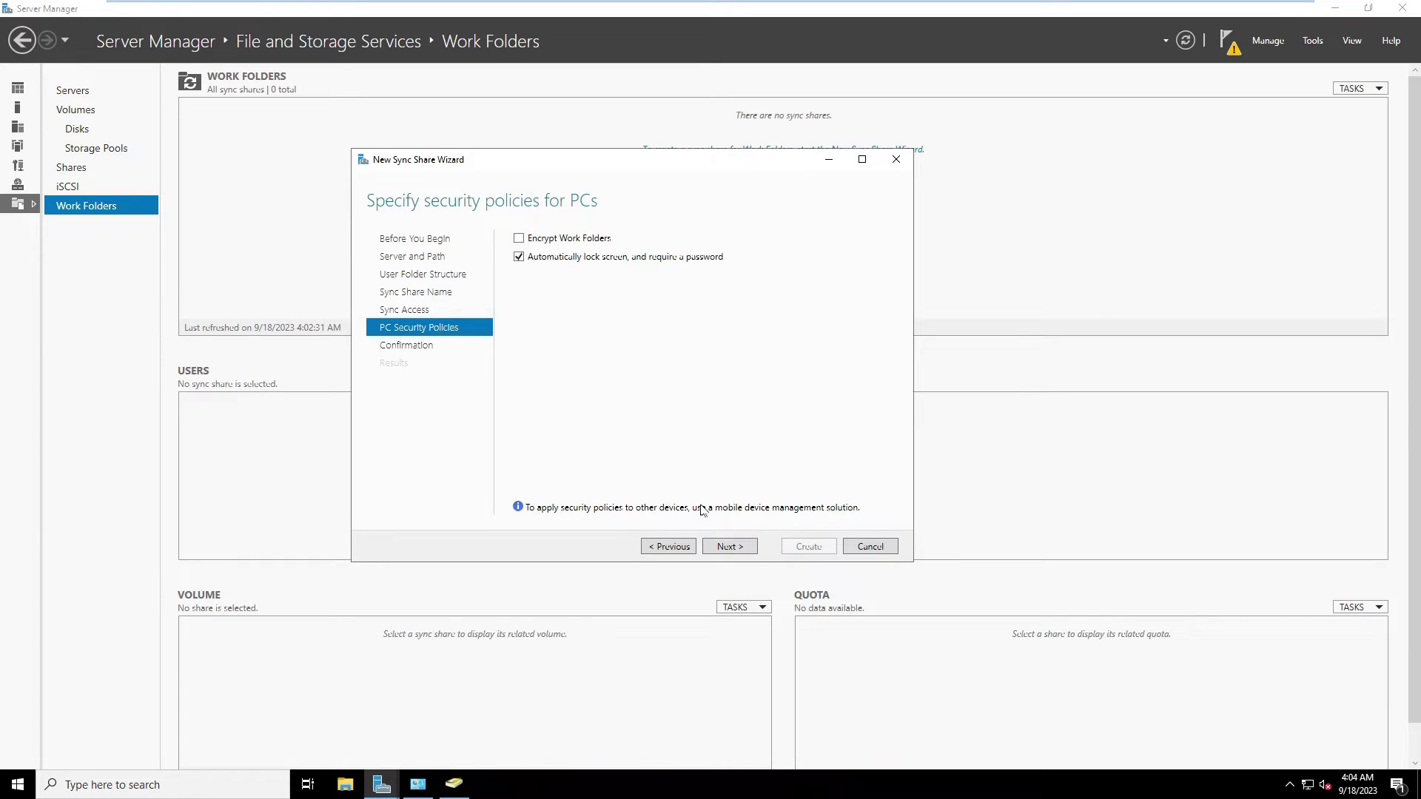
pyautogui.click(731, 547)
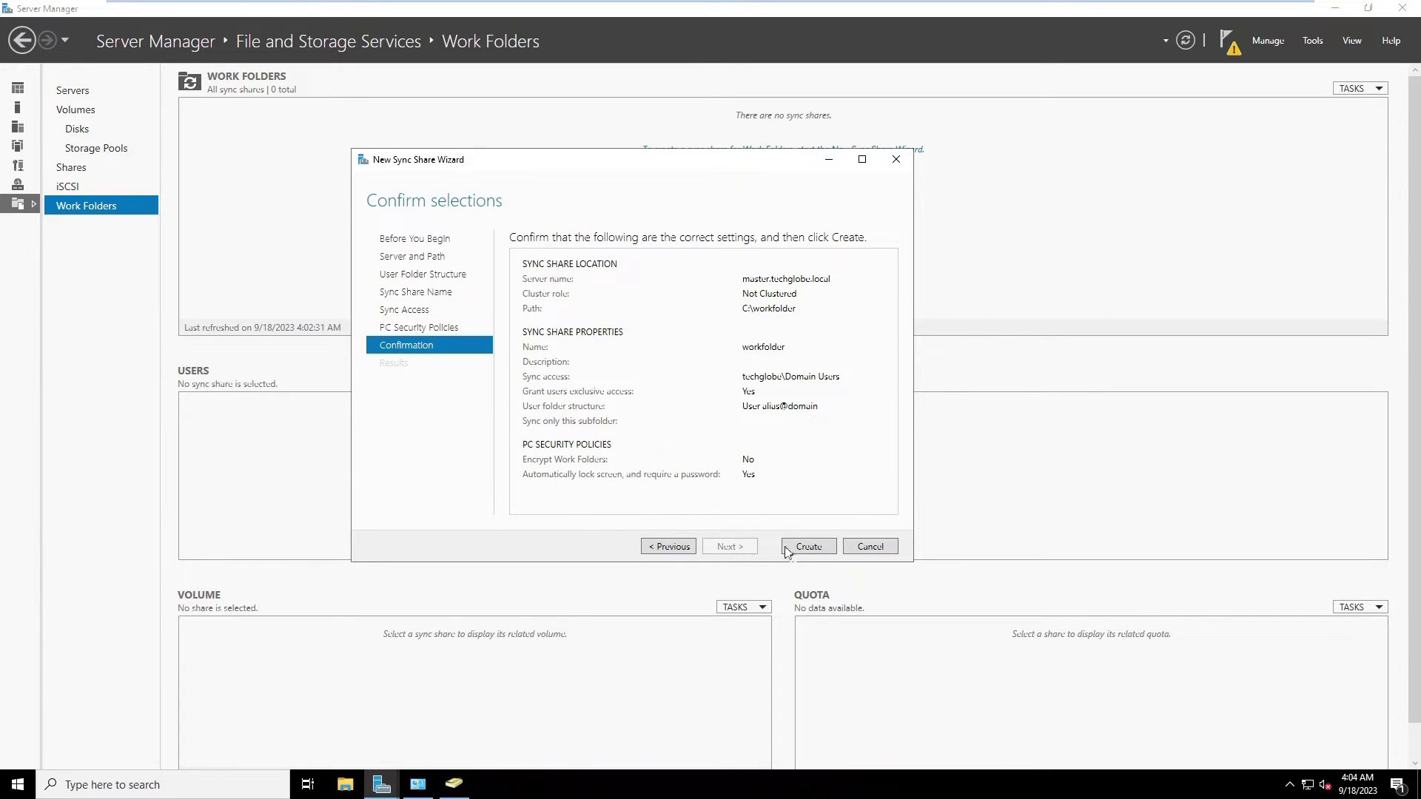
pyautogui.click(809, 547)
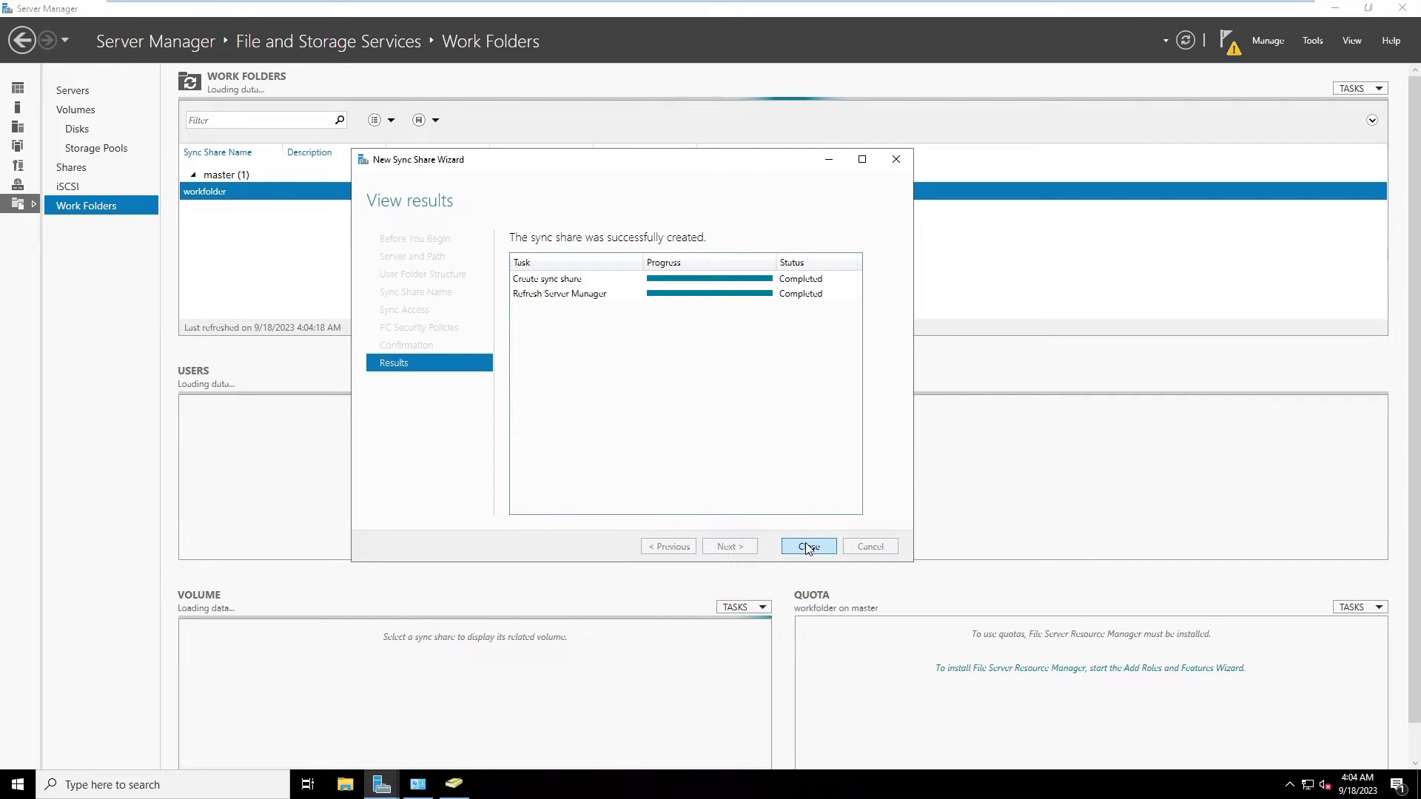
pyautogui.click(807, 547)
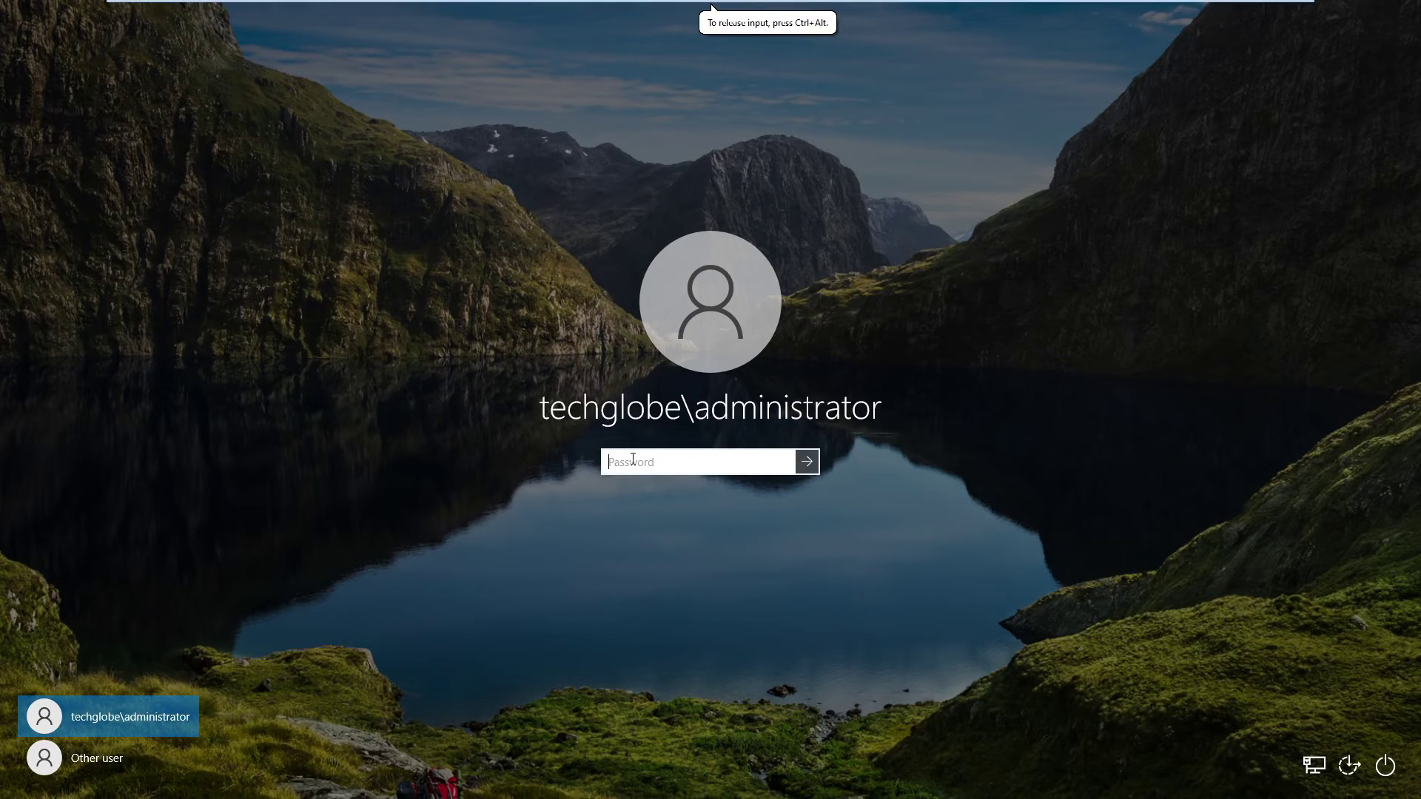
pyautogui.write('P')
# Sign in to Windows 10 as techglobe\administrator with the administrator password
pyautogui.press('Return')
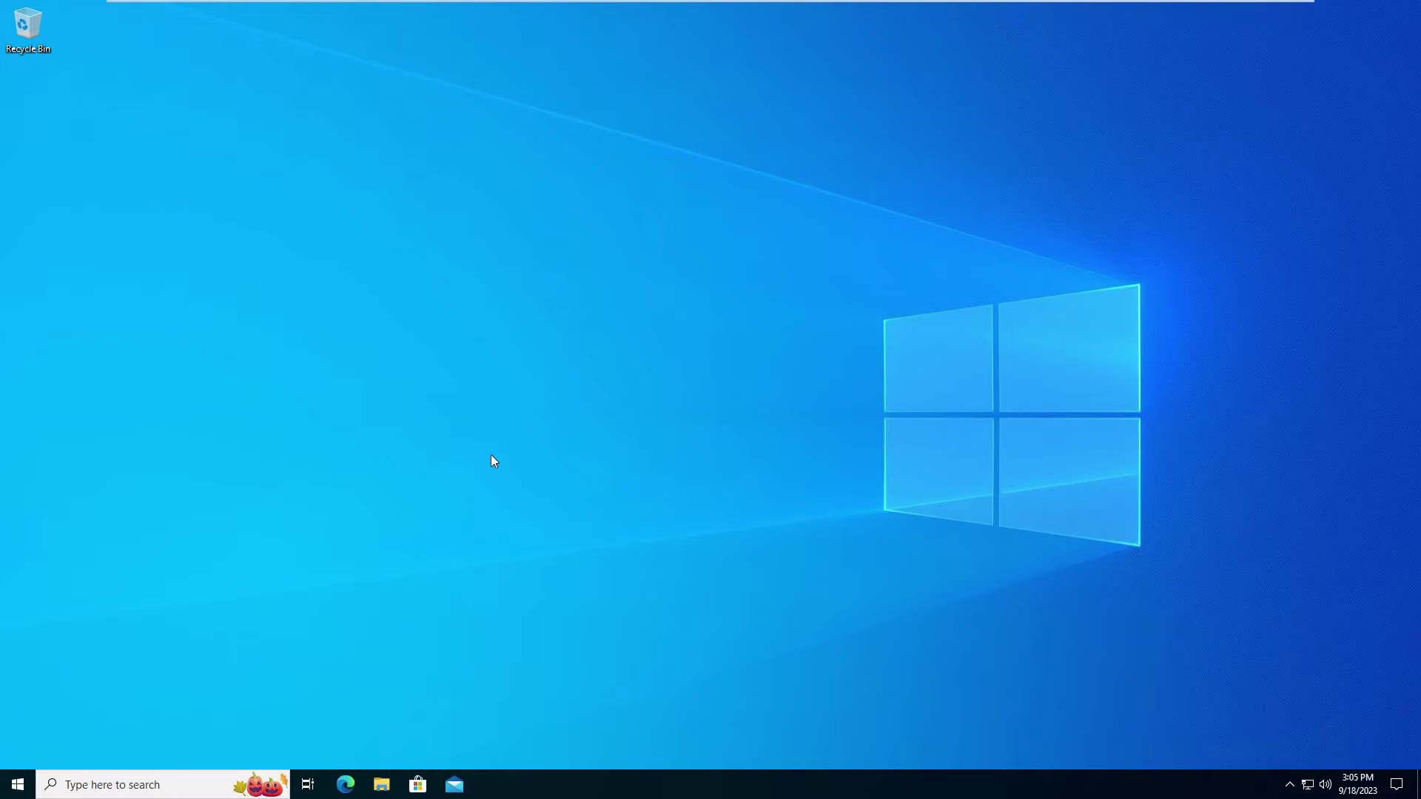
# Launch Registry Editor and expand HKEY_LOCAL_MACHINE > SOFTWARE > Microsoft > Windows > CurrentVersion
pyautogui.press('super+r')
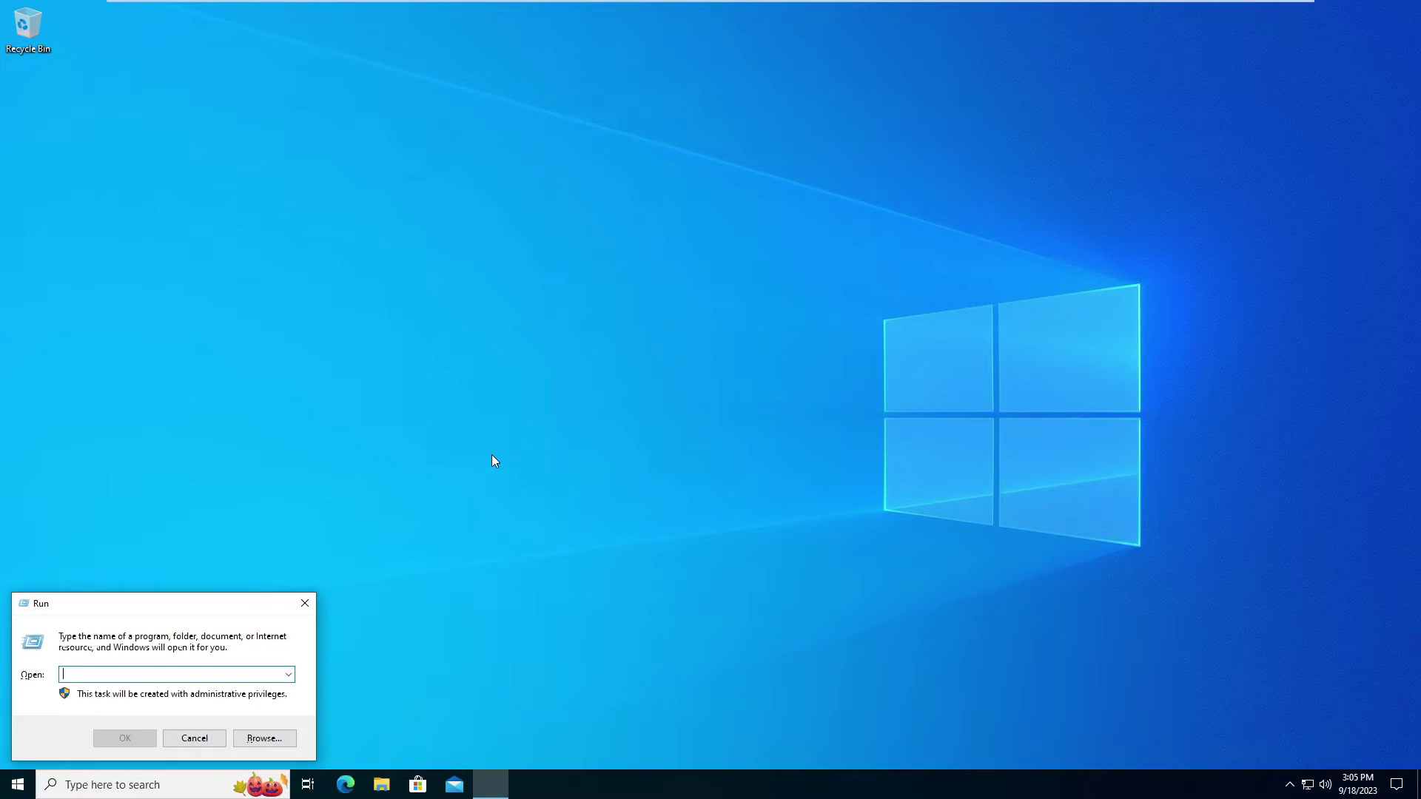
pyautogui.write('re')
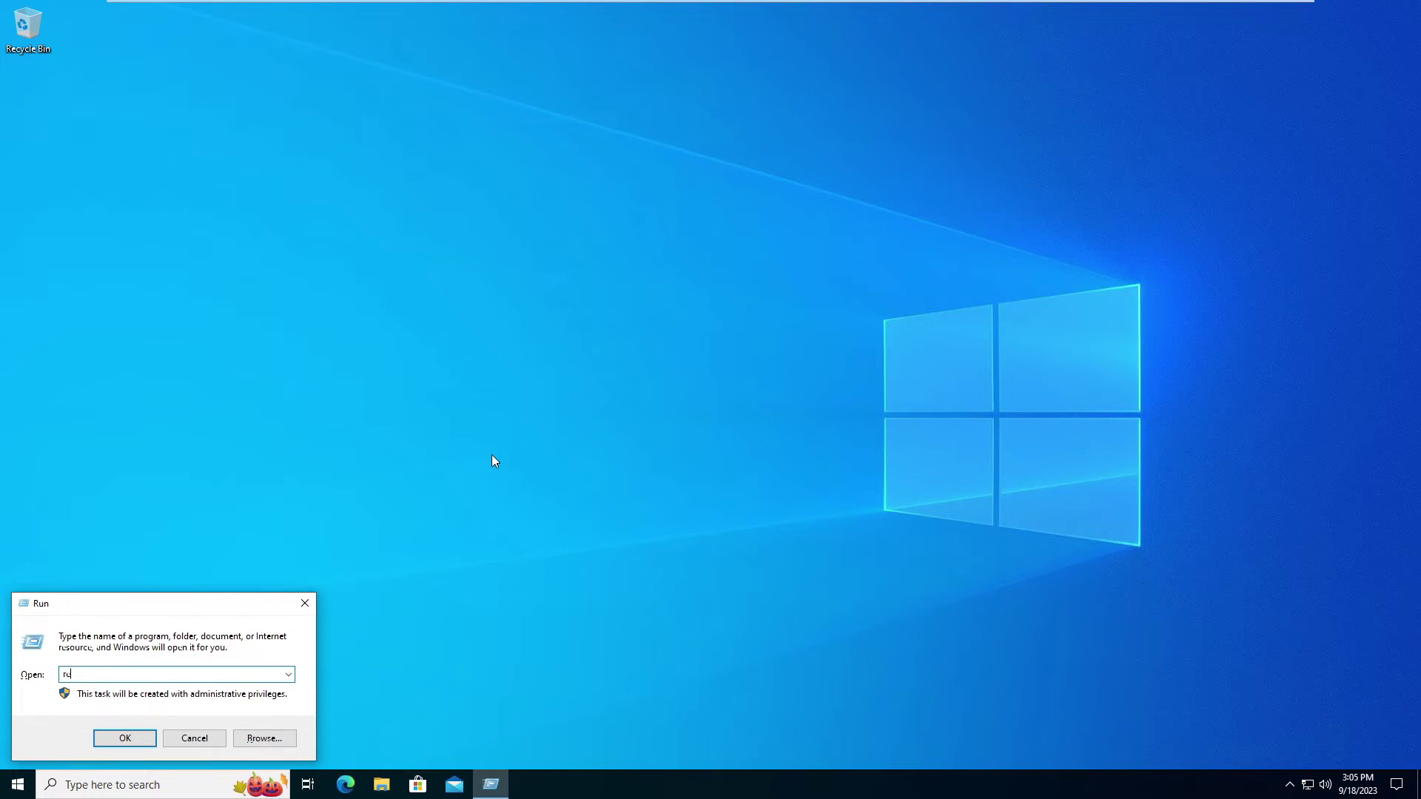
pyautogui.write('t')
pyautogui.press('Return')
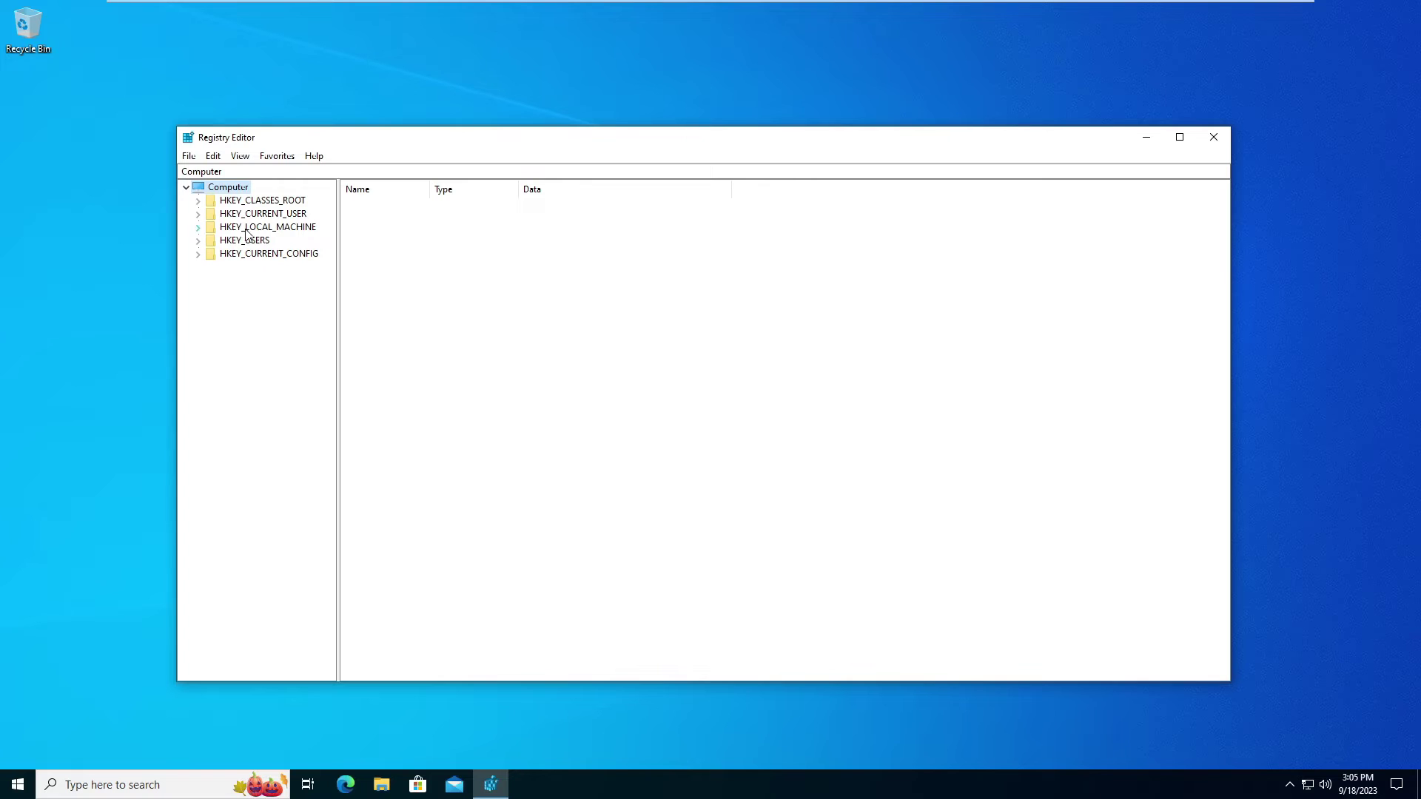
pyautogui.click(199, 228)
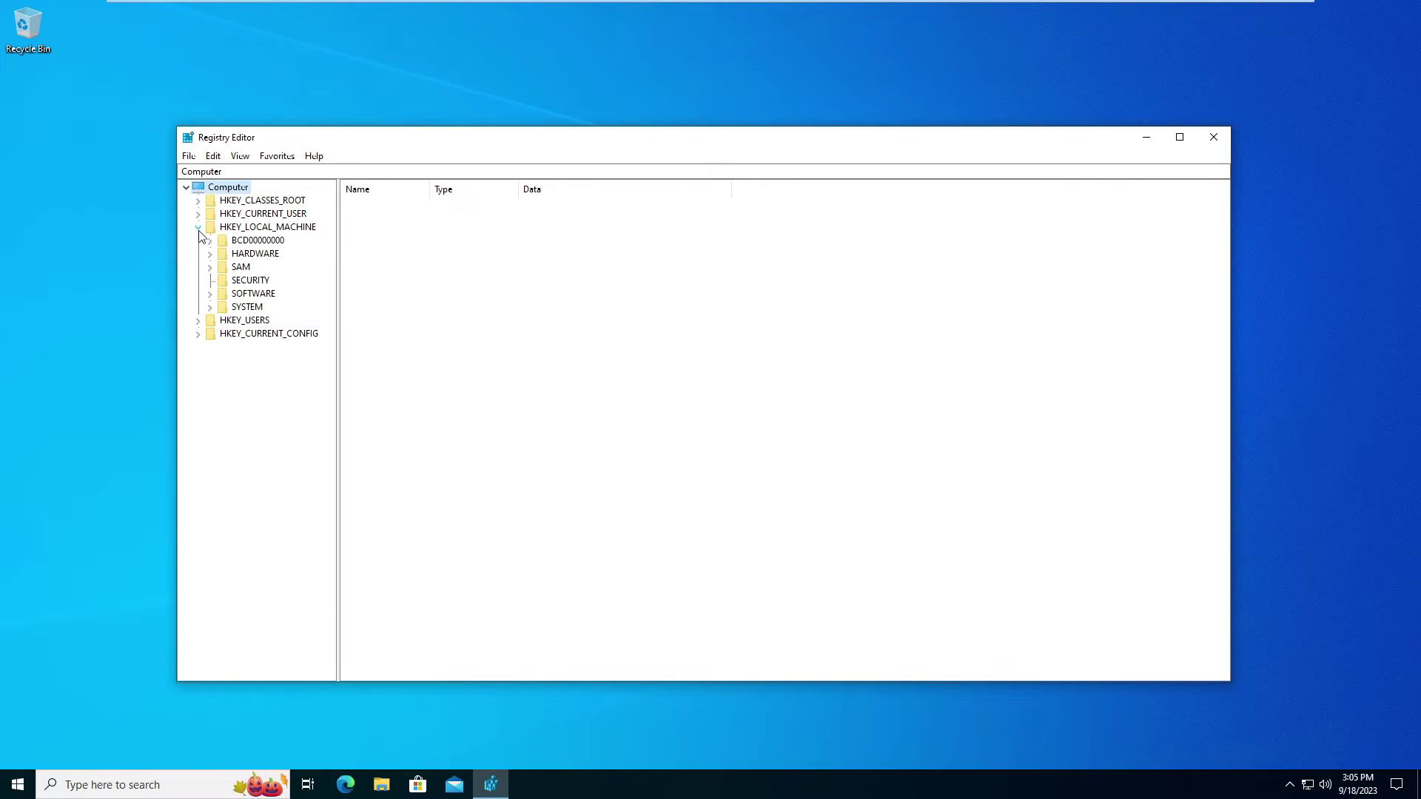
pyautogui.click(210, 293)
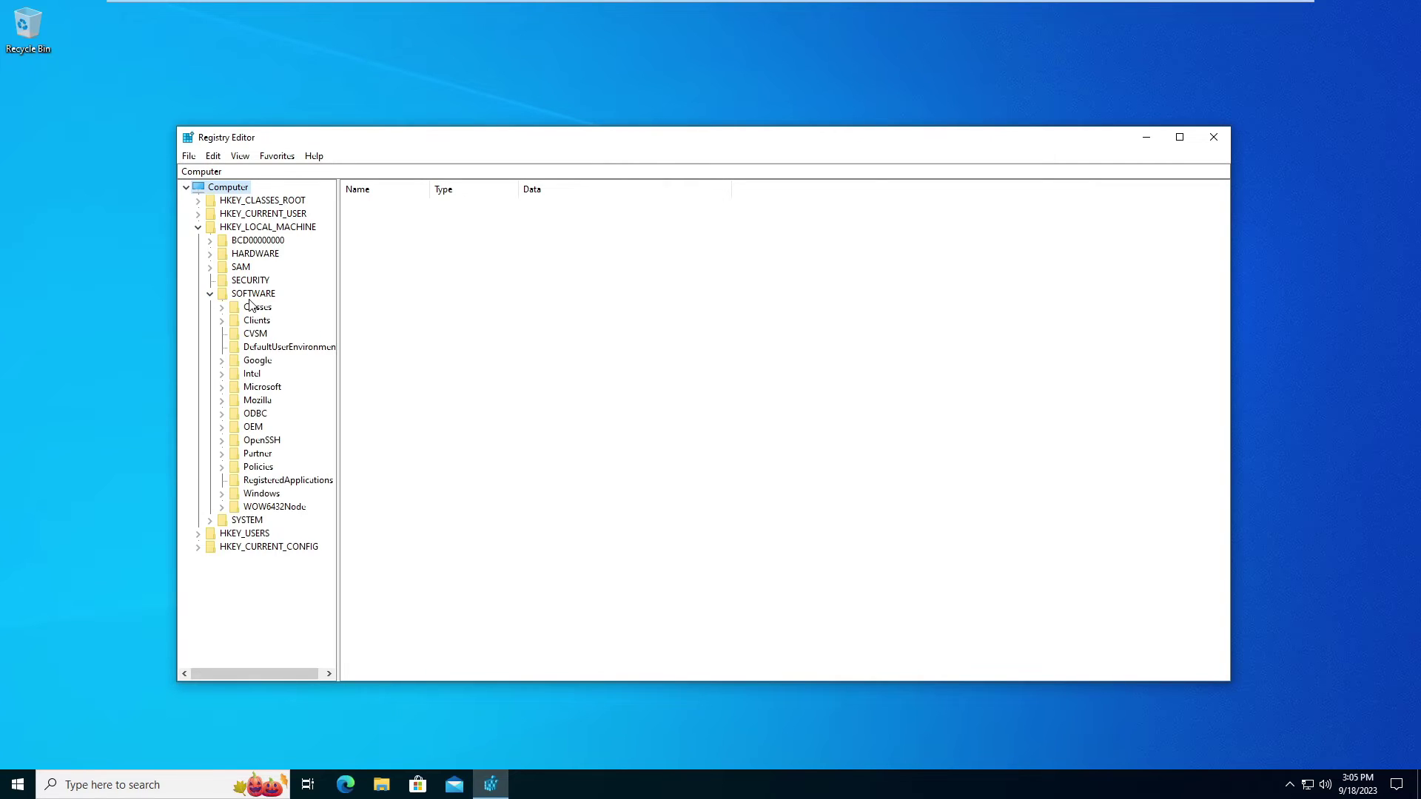
pyautogui.click(224, 388)
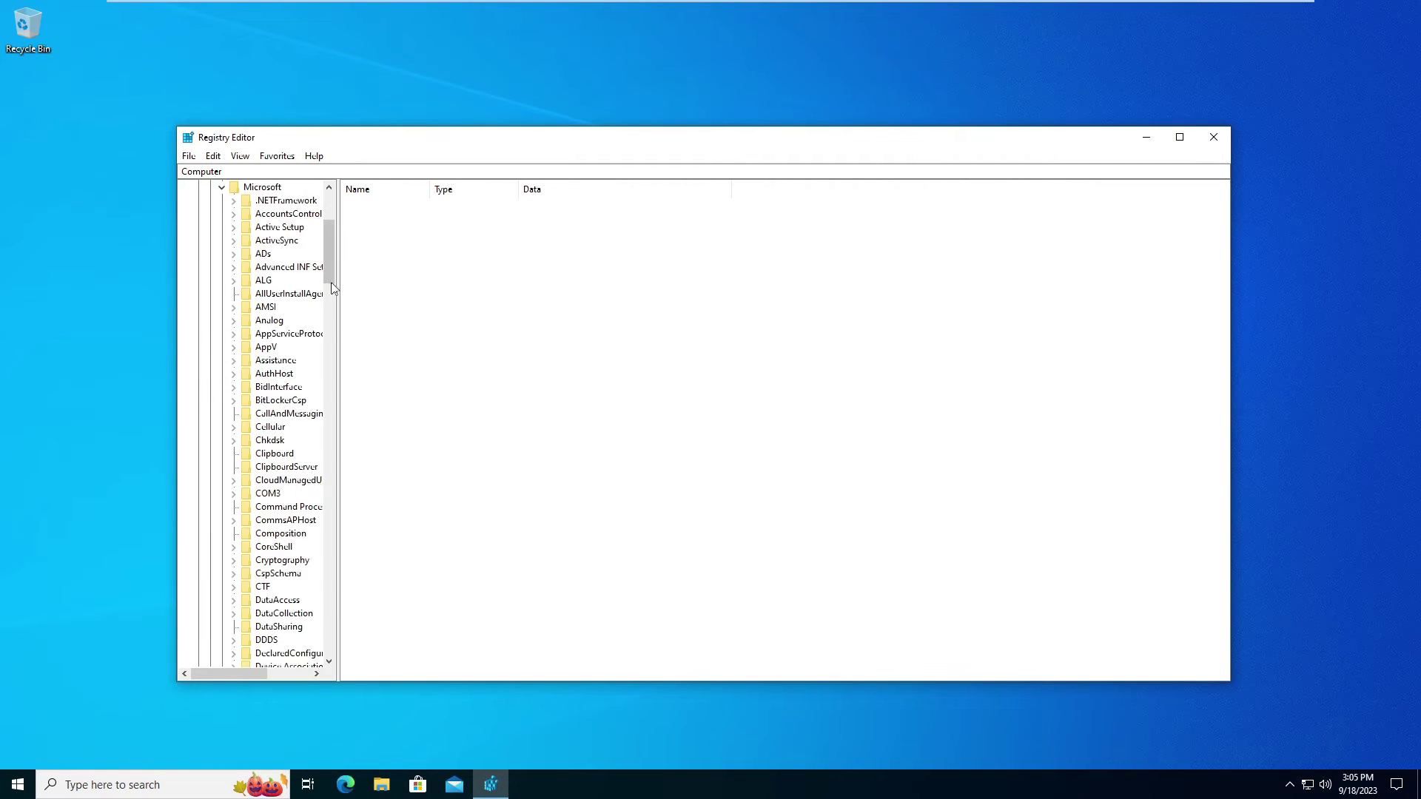
pyautogui.moveTo(345, 321); pyautogui.dragTo(451, 334)
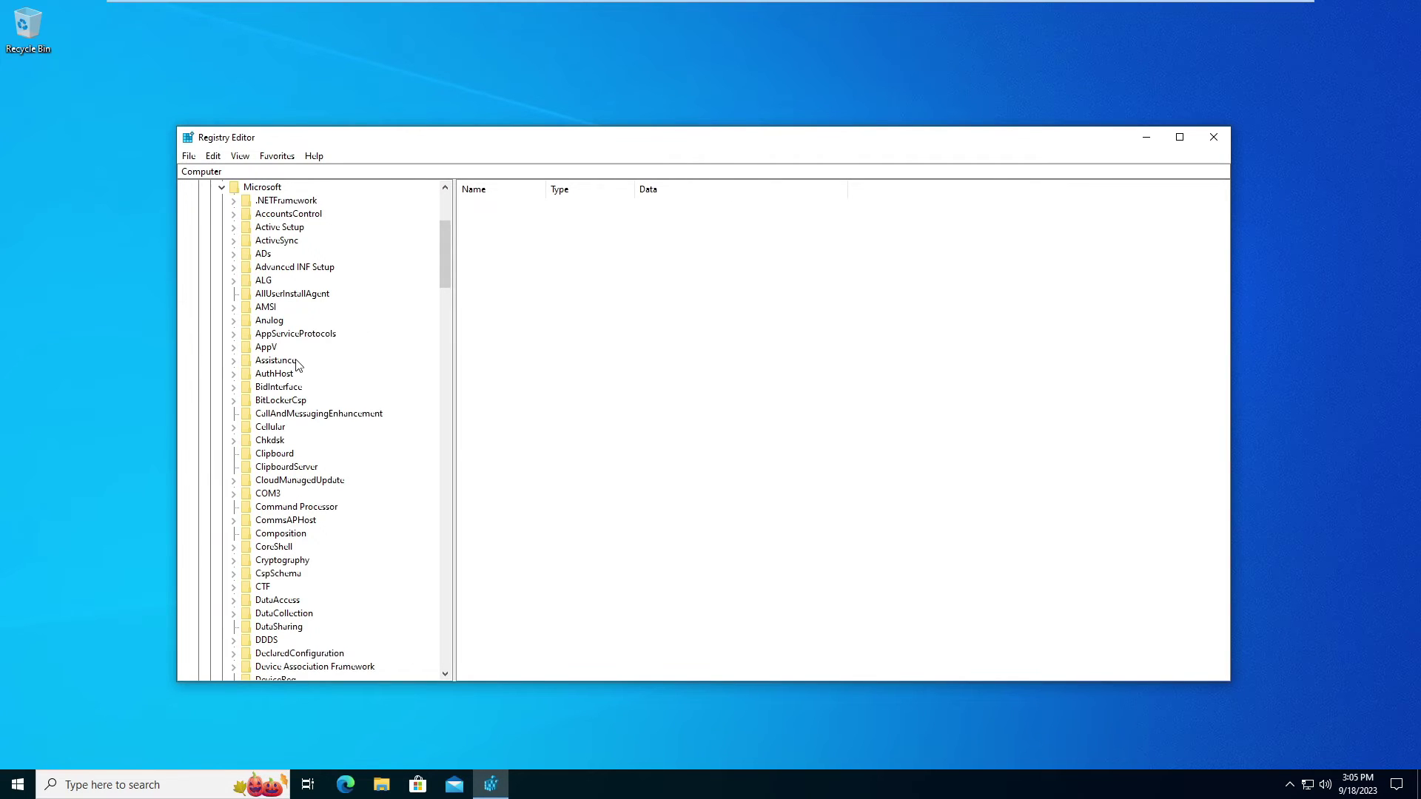
pyautogui.scroll(-6, 297, 365)
pyautogui.scroll(-6, 297, 365)
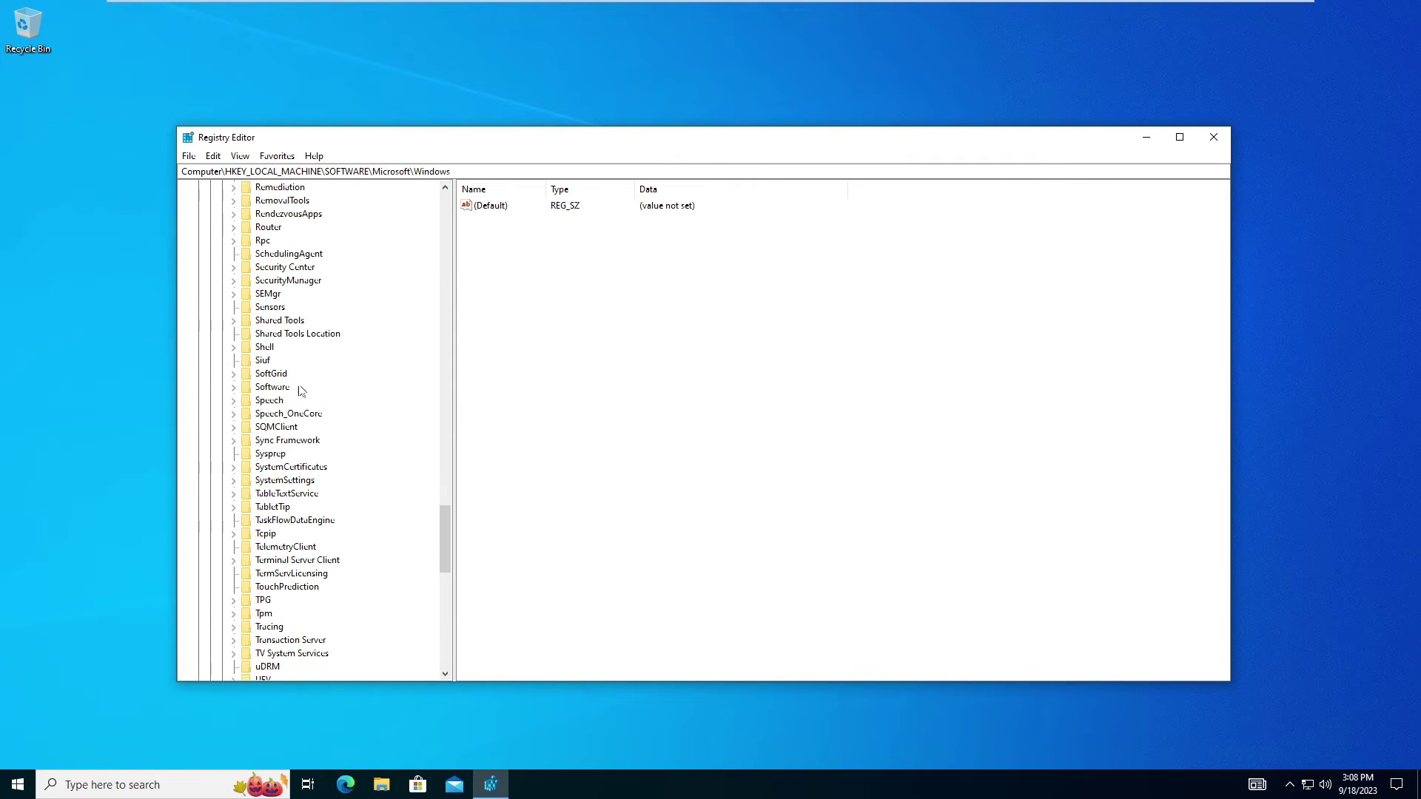
pyautogui.scroll(-4, 282, 391)
pyautogui.scroll(-2, 317, 534)
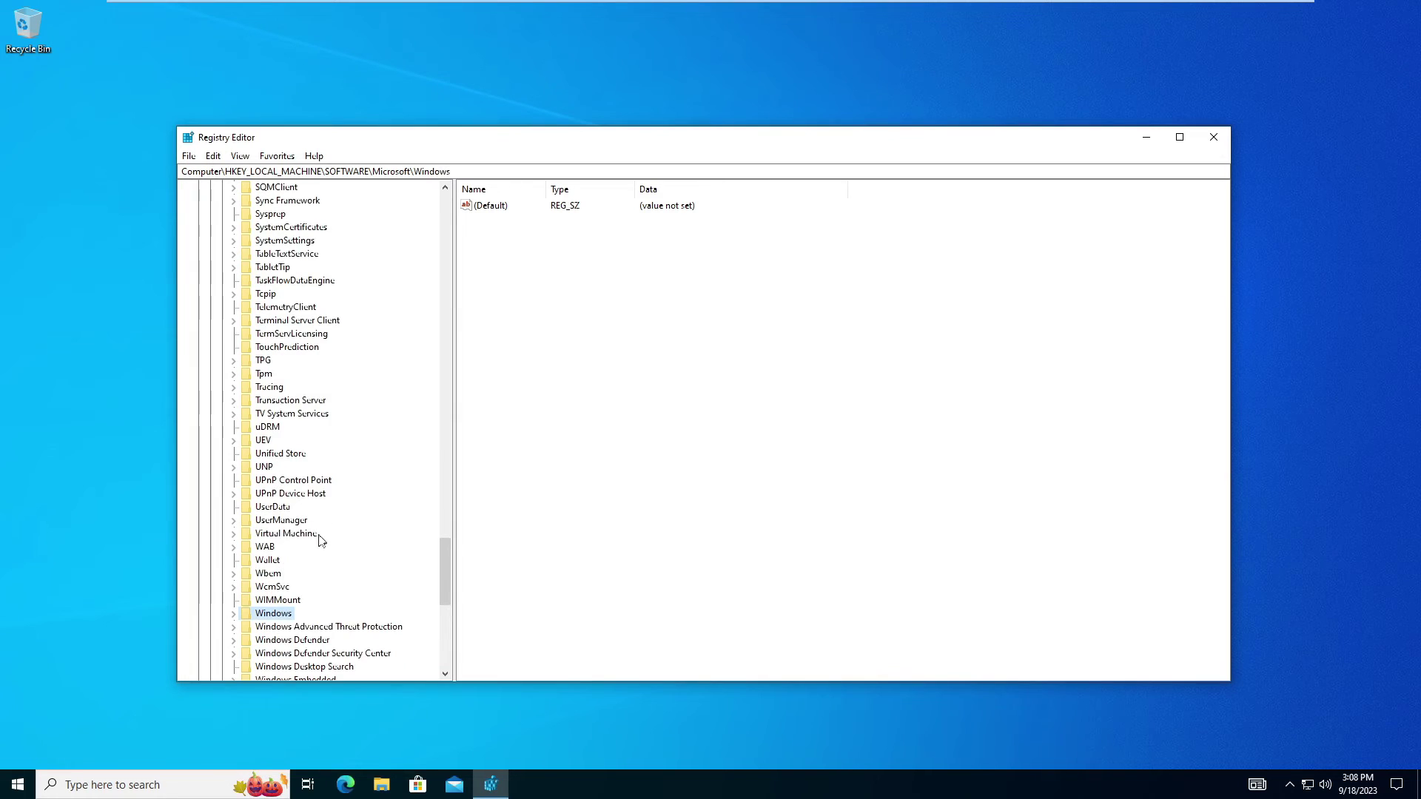
pyautogui.scroll(-2, 291, 555)
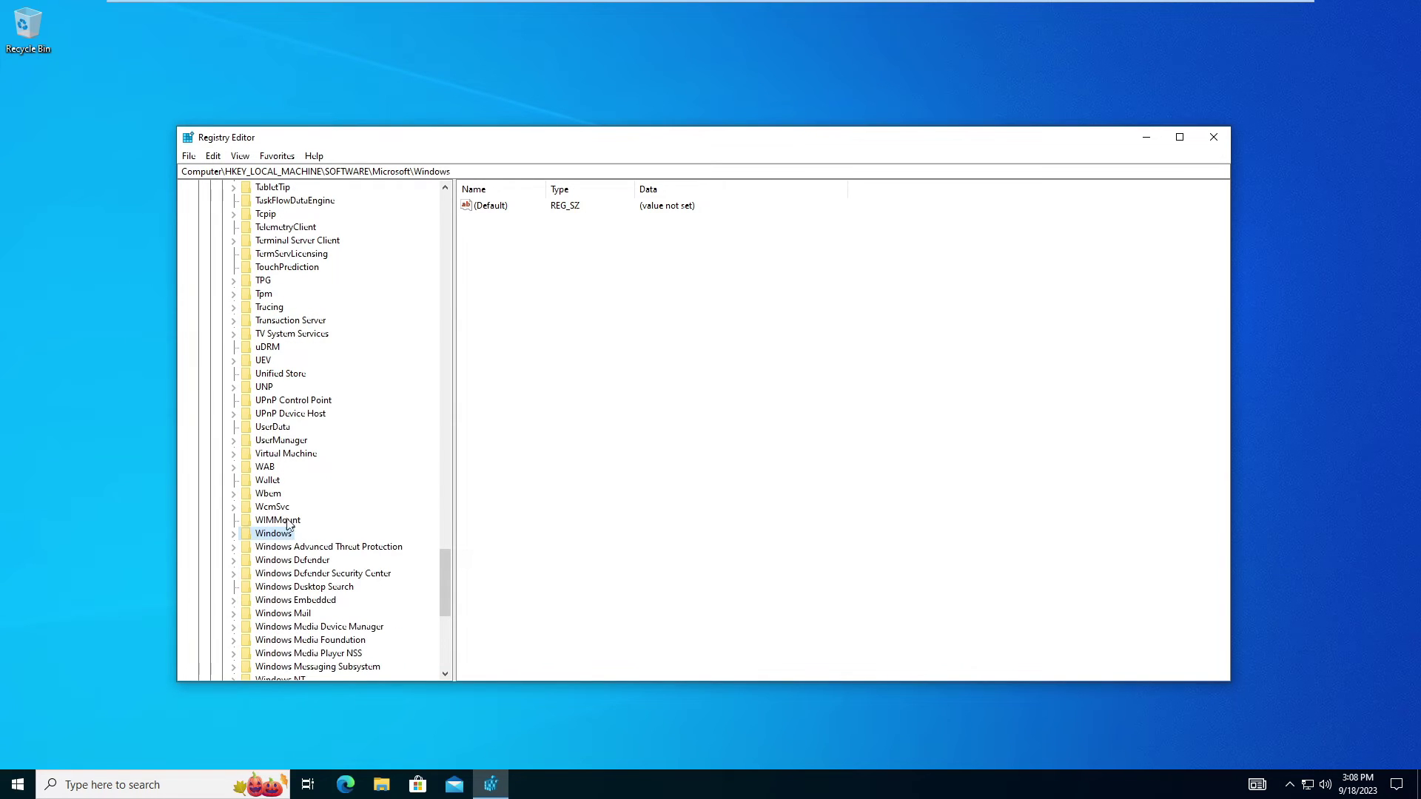
pyautogui.click(234, 534)
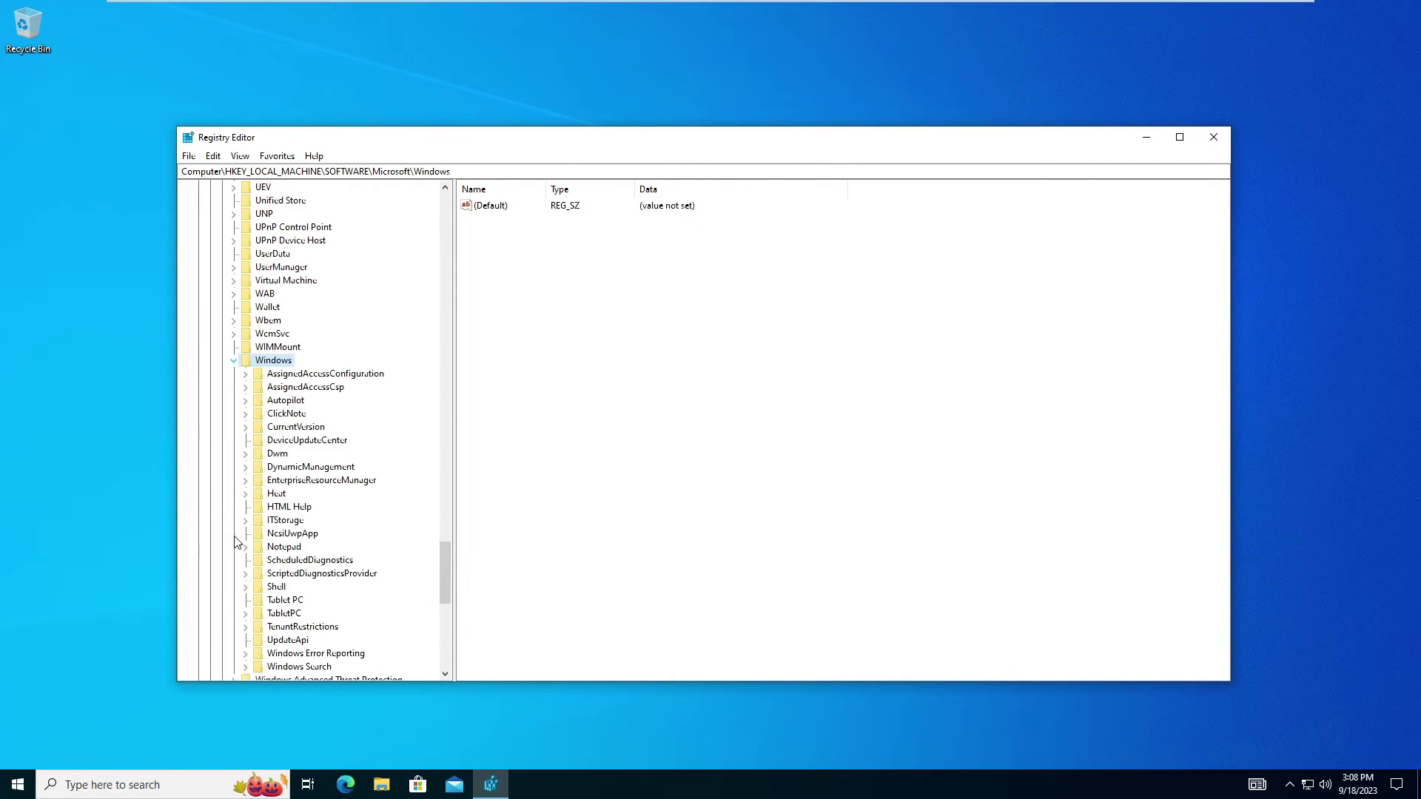
pyautogui.click(248, 428)
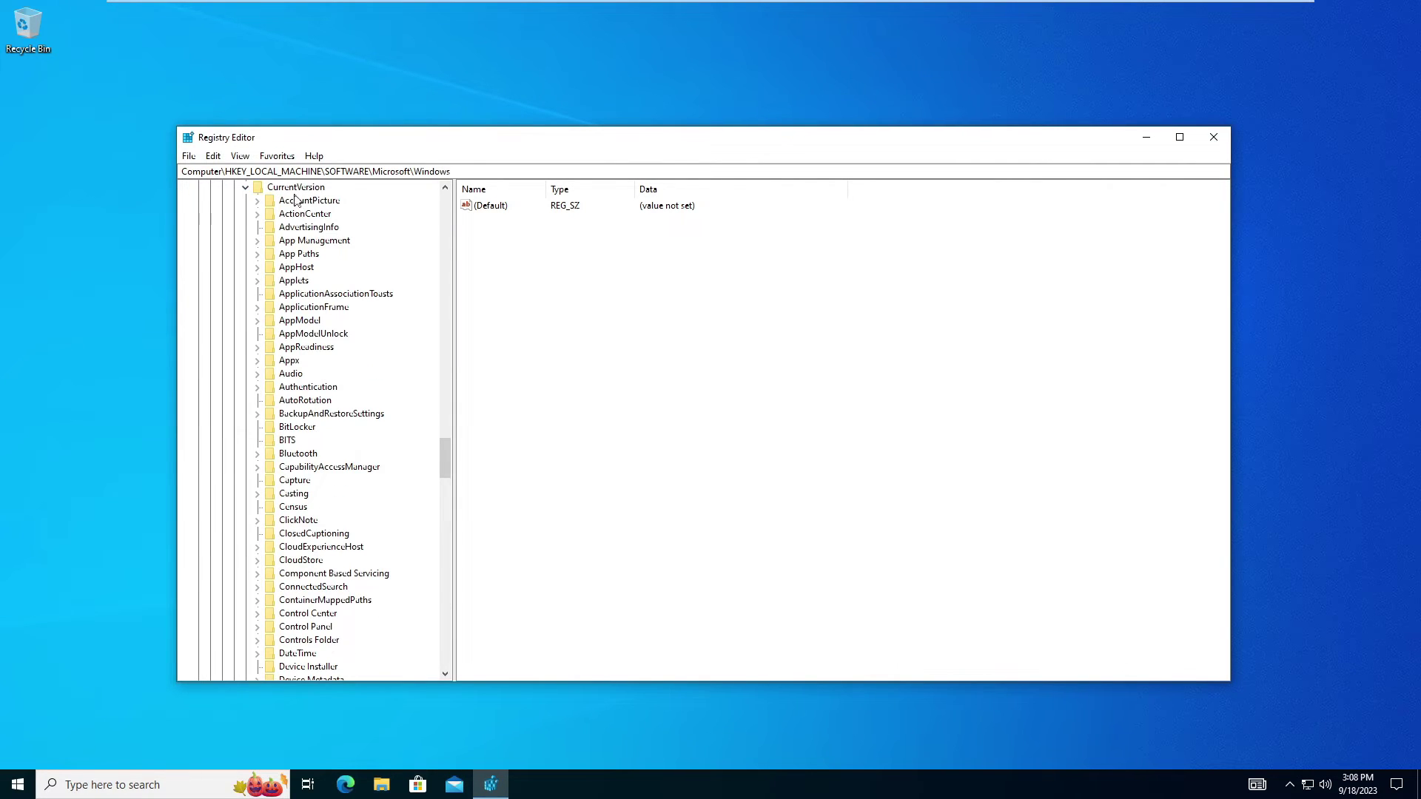
pyautogui.click(293, 188)
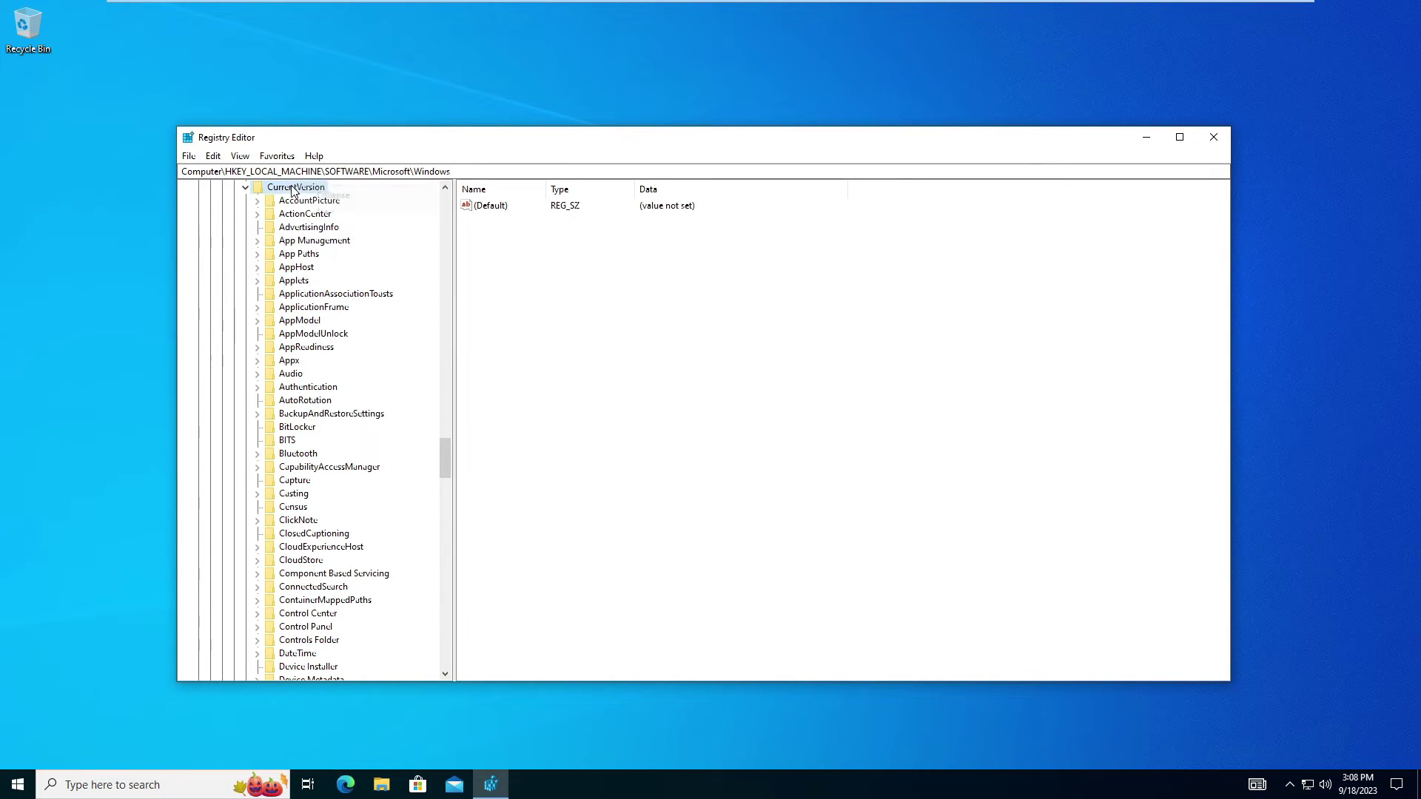
# Bring up the context menu for the CurrentVersion key
pyautogui.rightClick(293, 191)
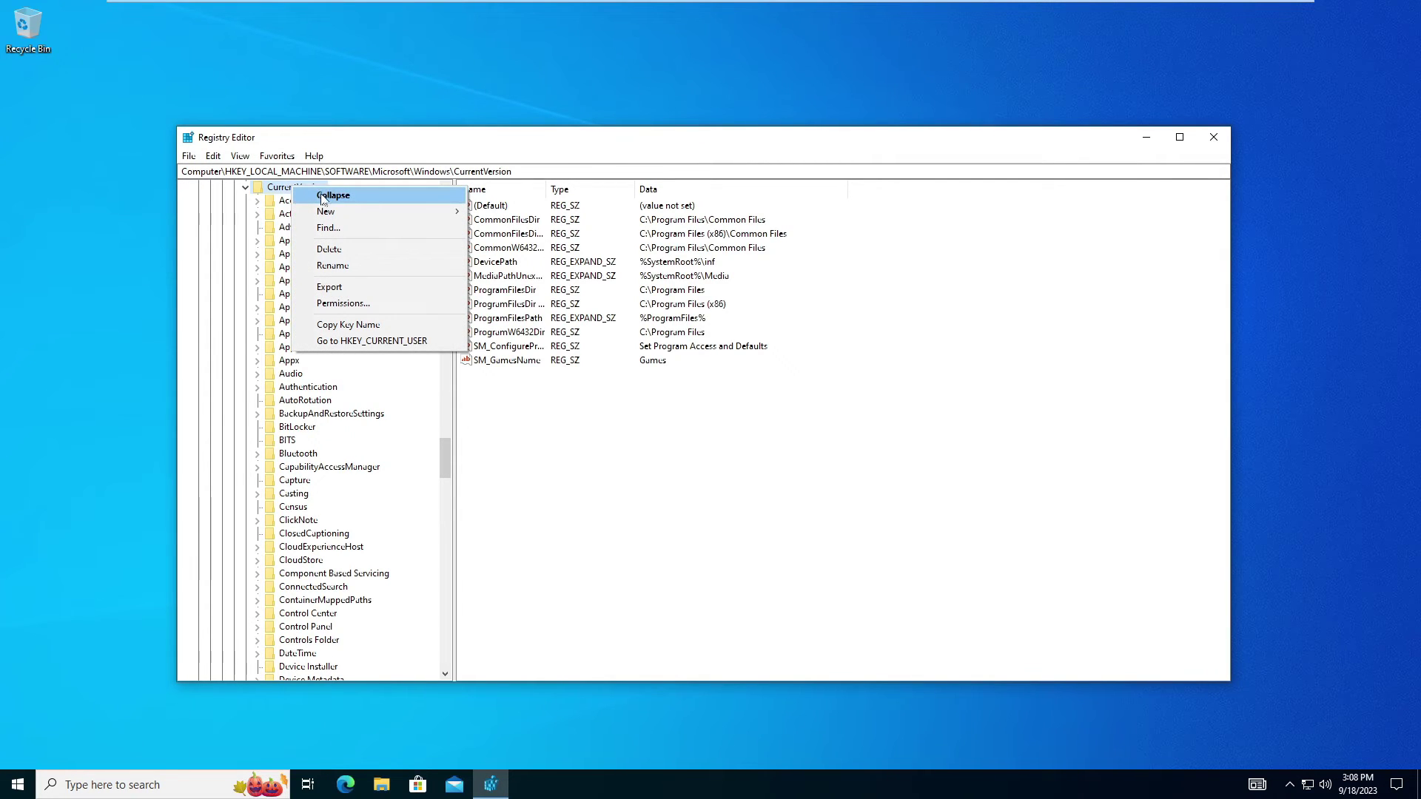
# Create a new key named WorkFolders under CurrentVersion
pyautogui.click(488, 210)
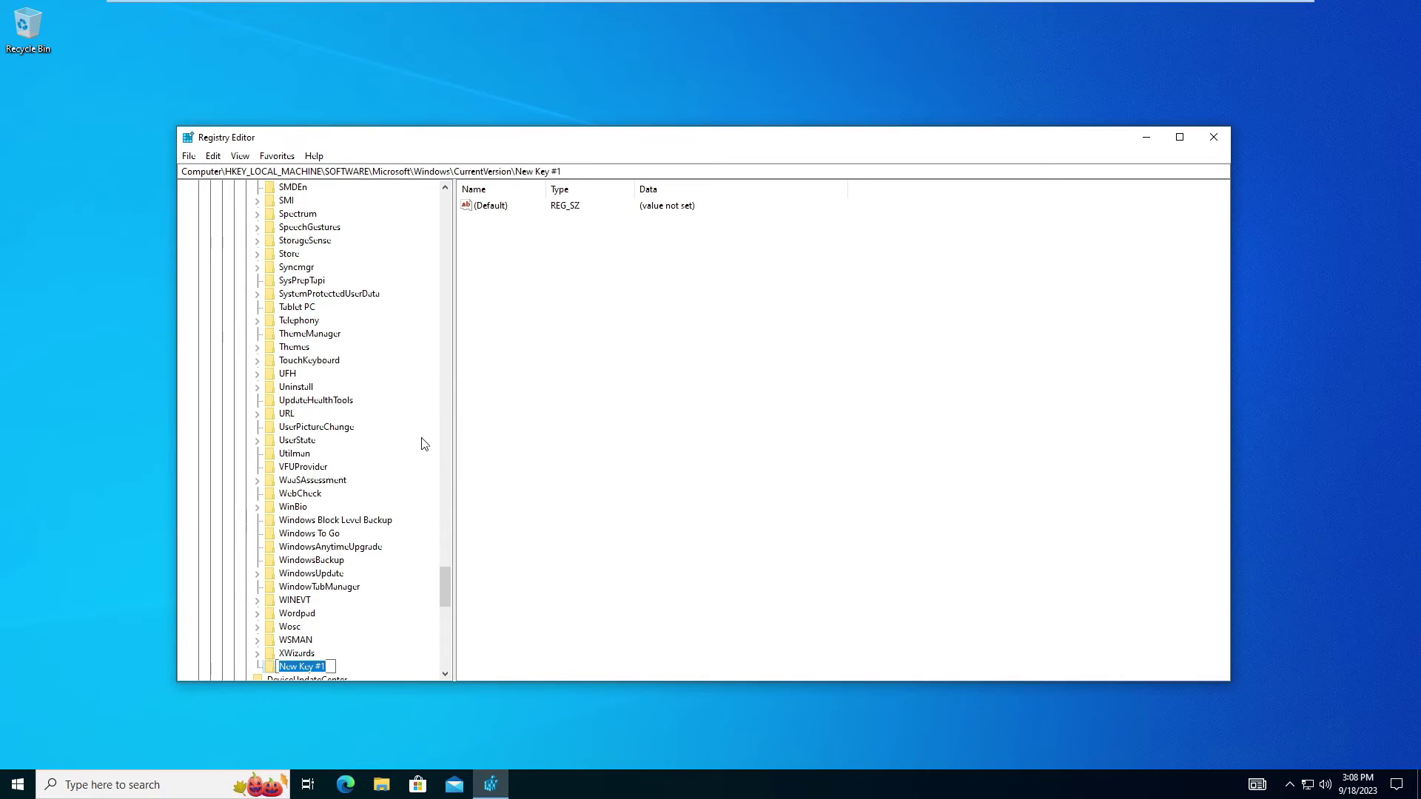
pyautogui.write('Work')
pyautogui.write('Folders')
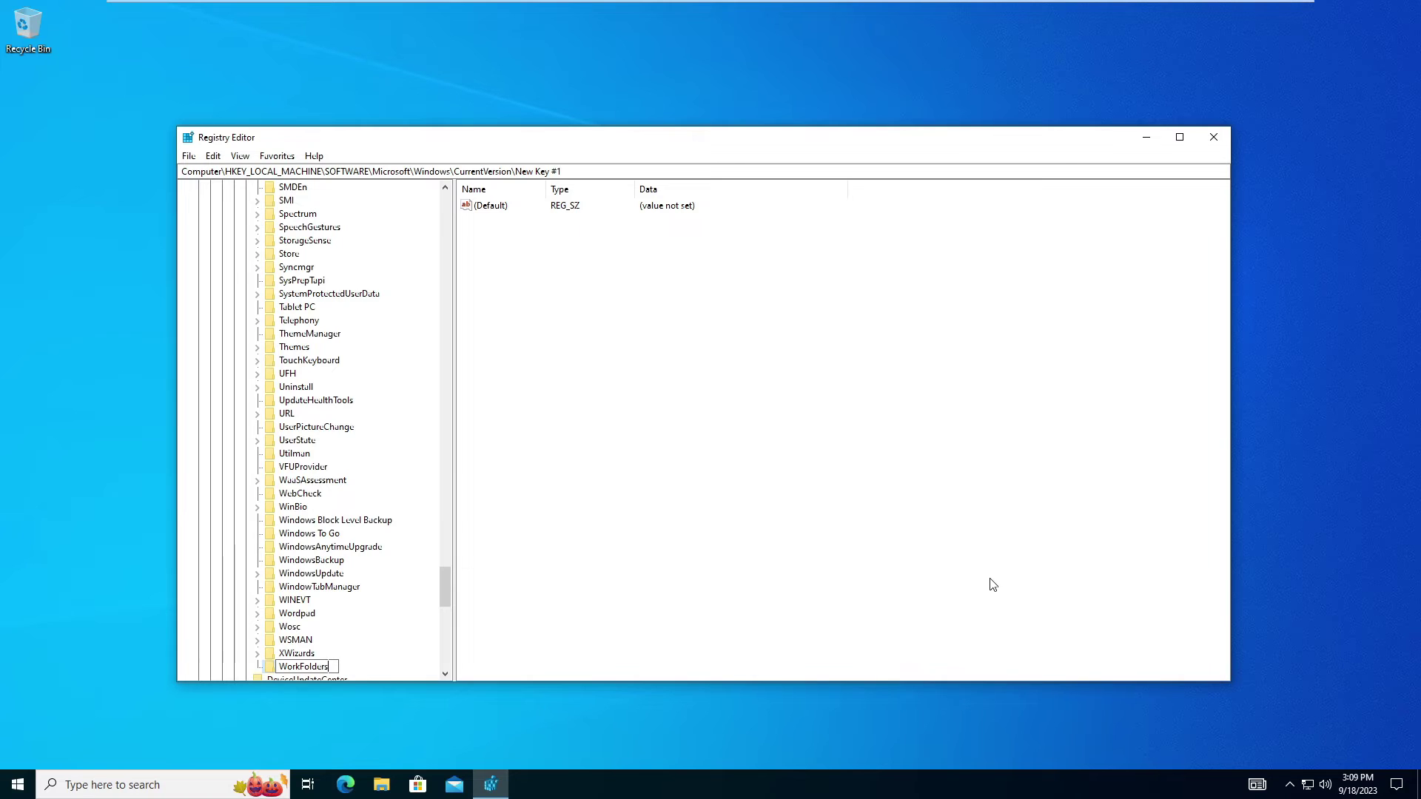
pyautogui.press('Return')
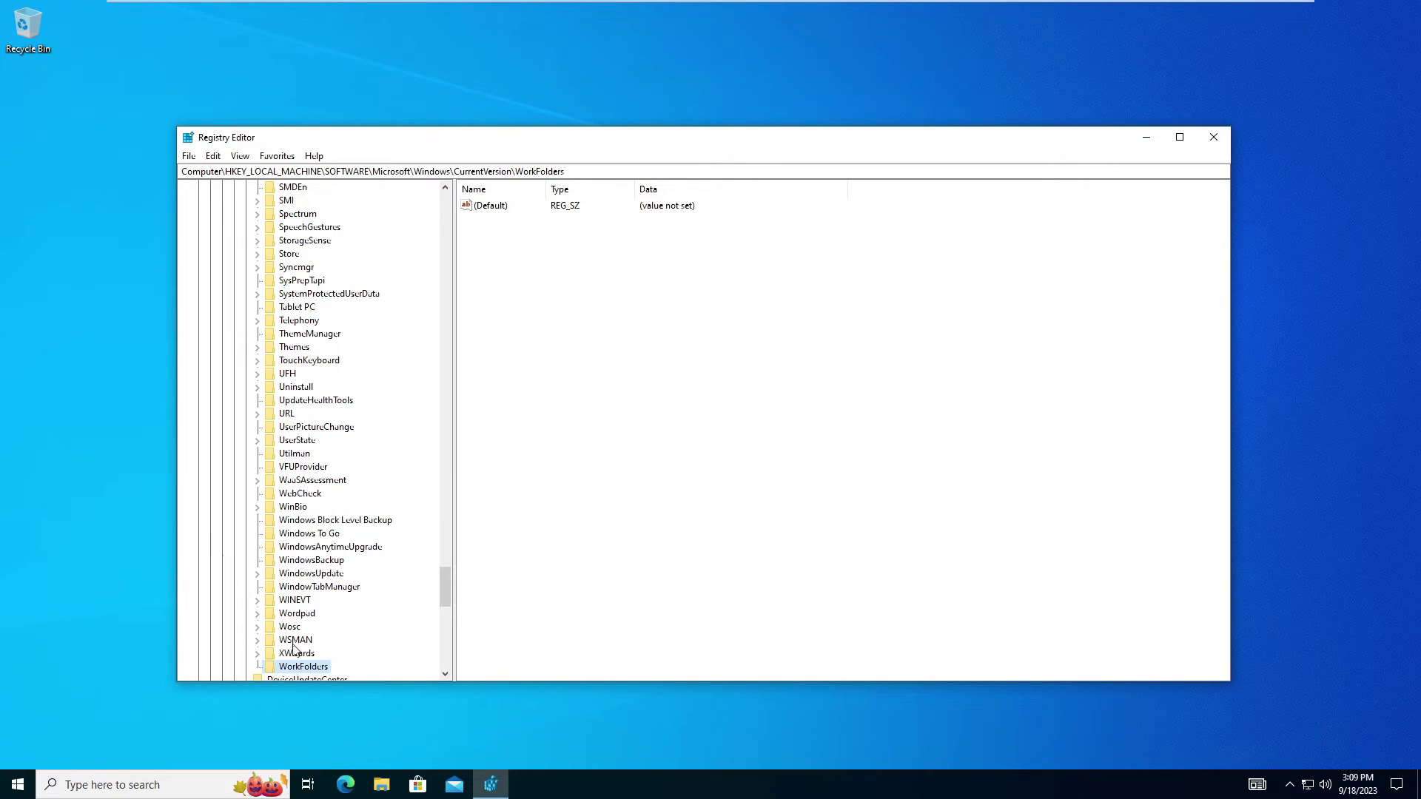
pyautogui.rightClick(315, 667)
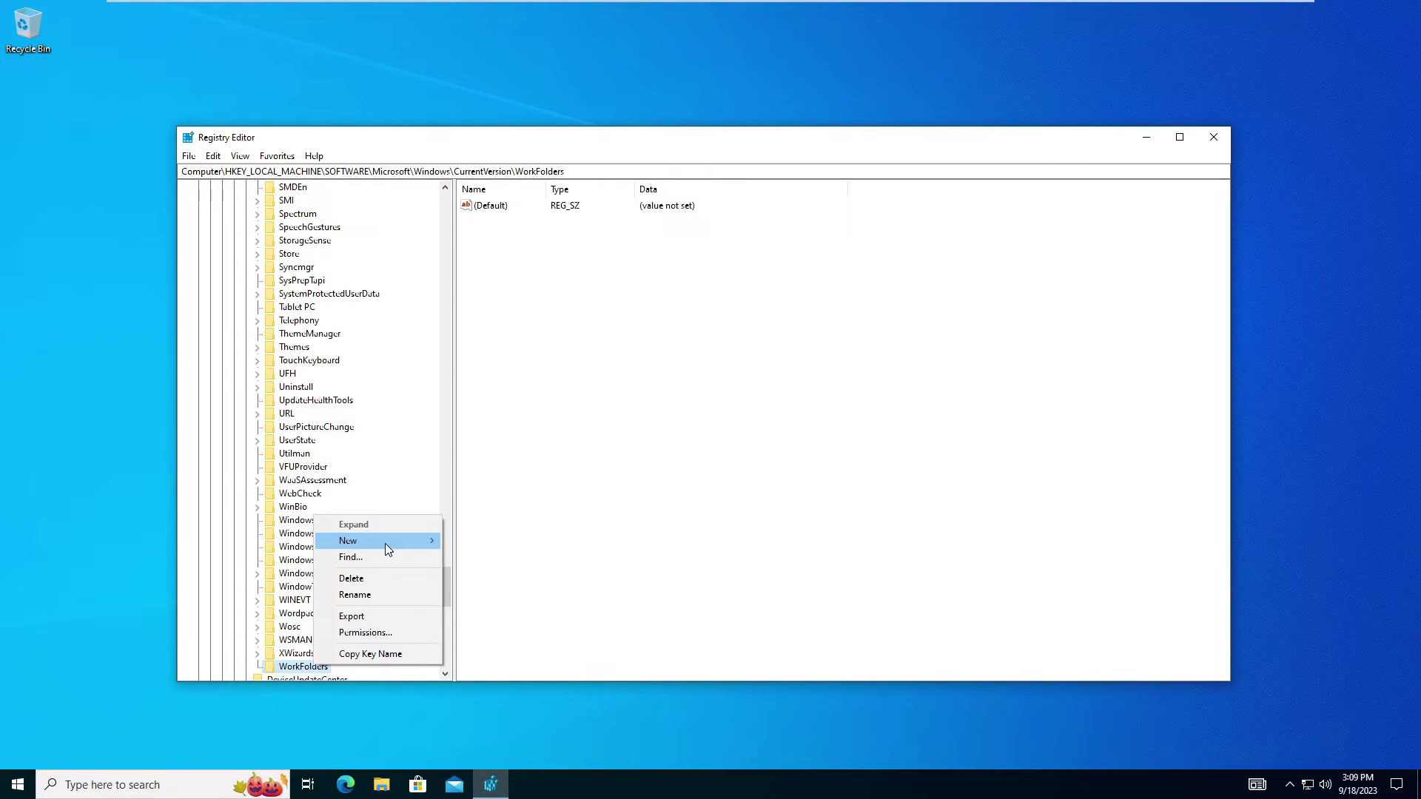
pyautogui.moveTo(367, 541)
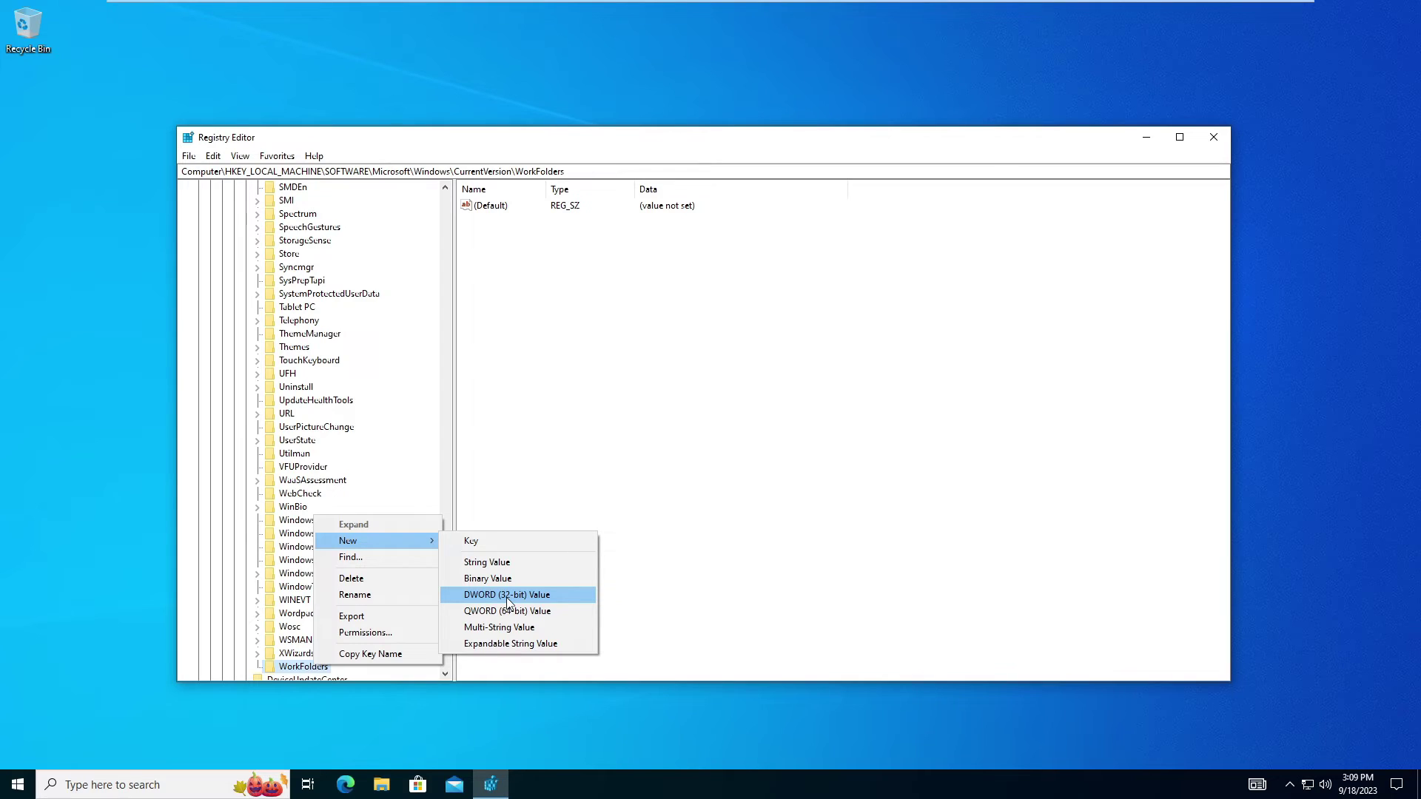
# Add a DWORD (32-bit) value to WorkFolders named AllowUnsecureConnection
pyautogui.click(515, 603)
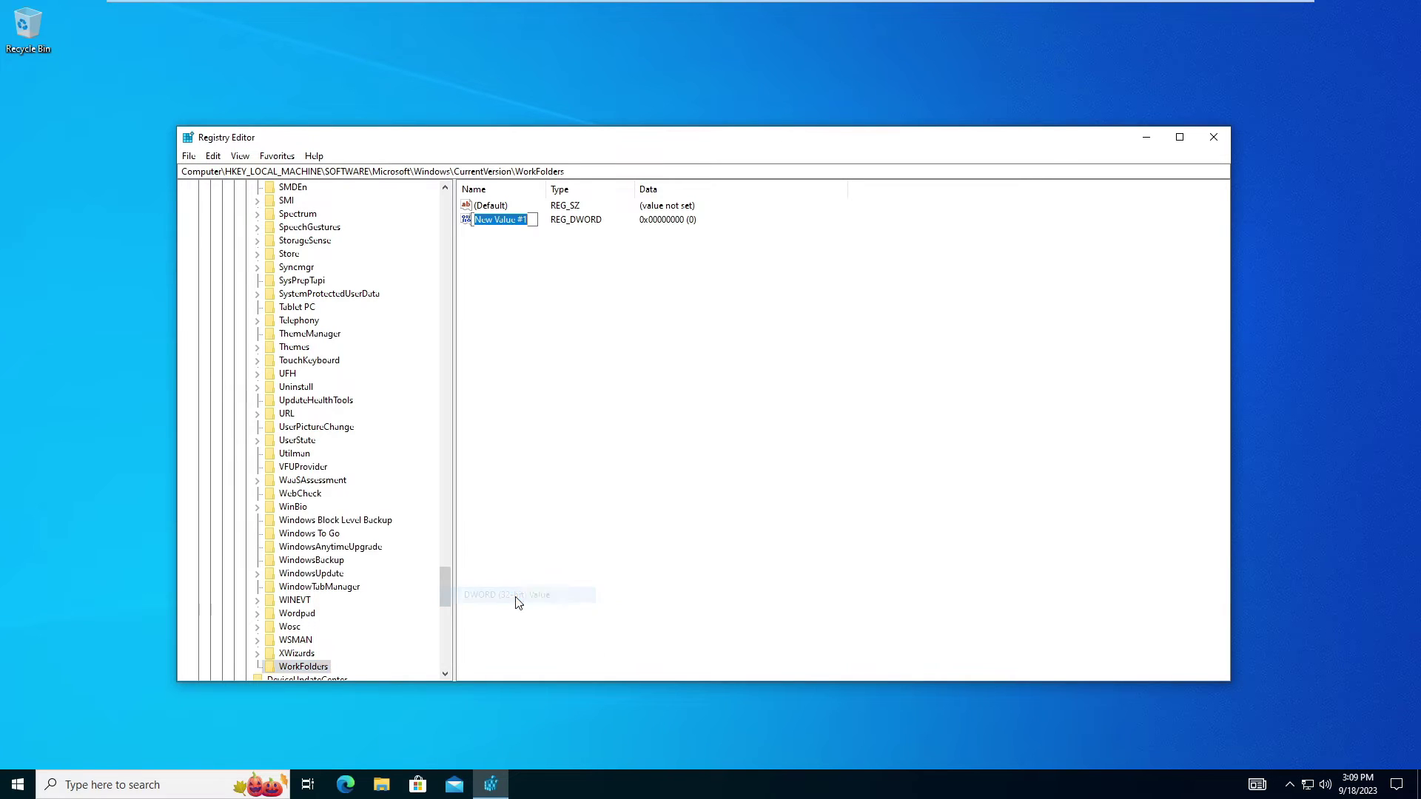
pyautogui.rightClick(302, 668)
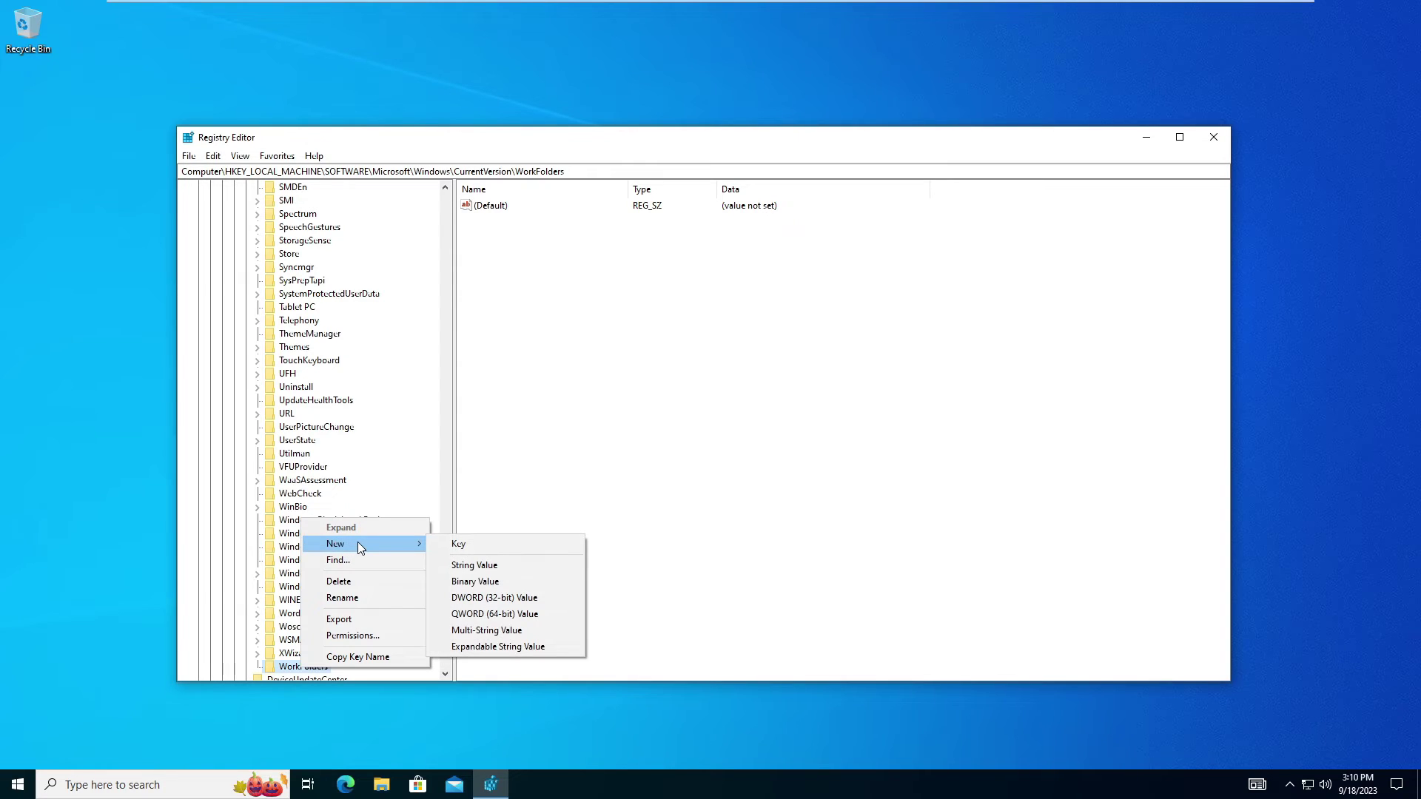
pyautogui.click(491, 598)
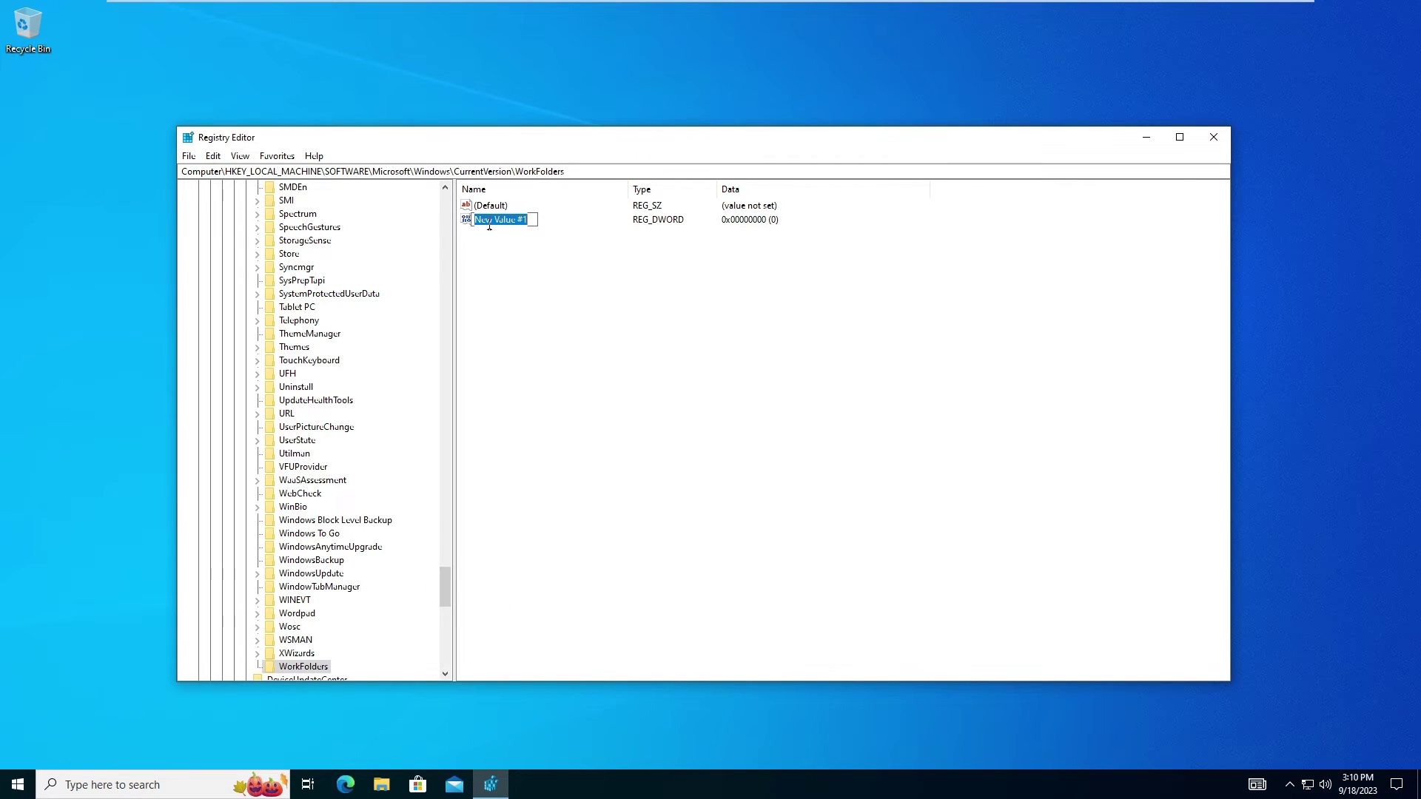
pyautogui.rightClick(488, 226)
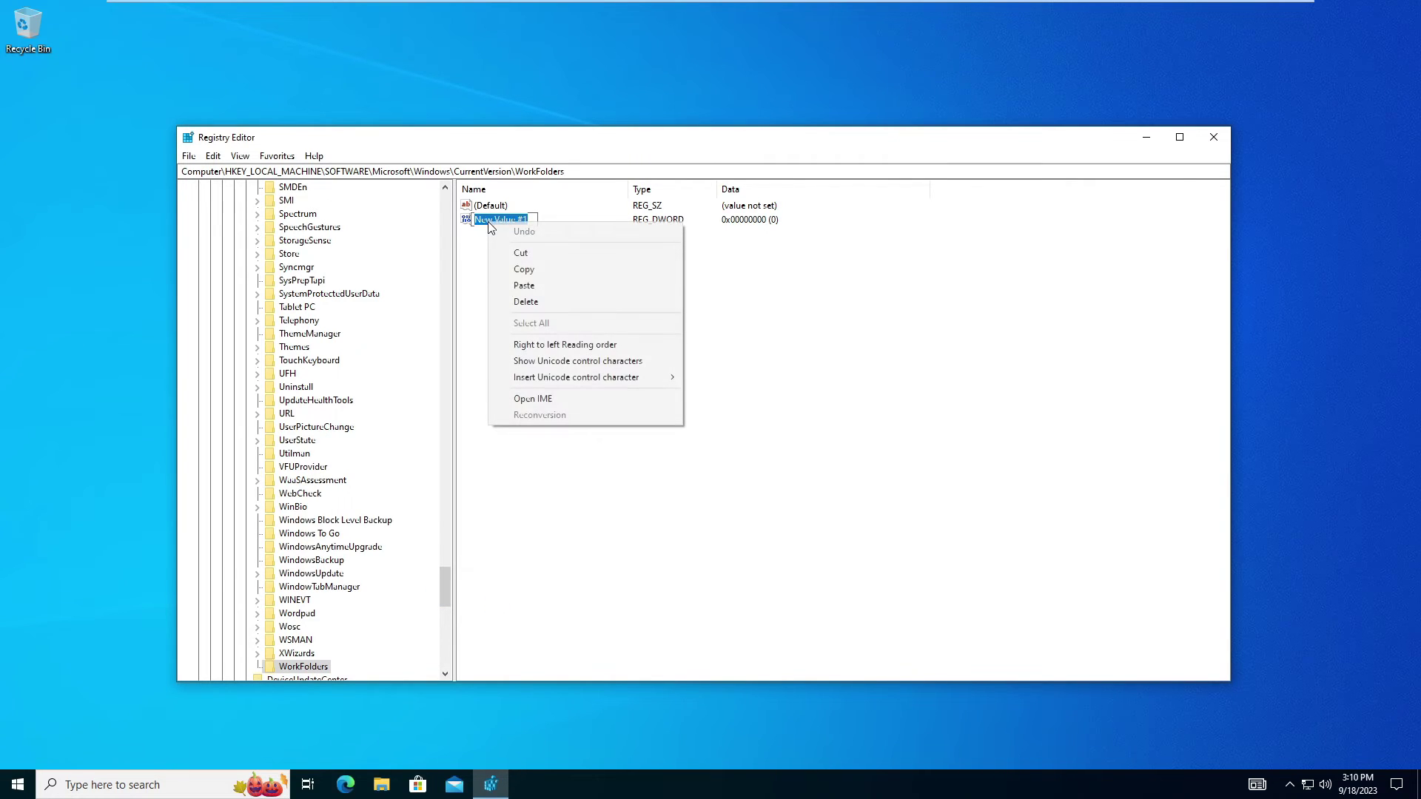
pyautogui.click(541, 289)
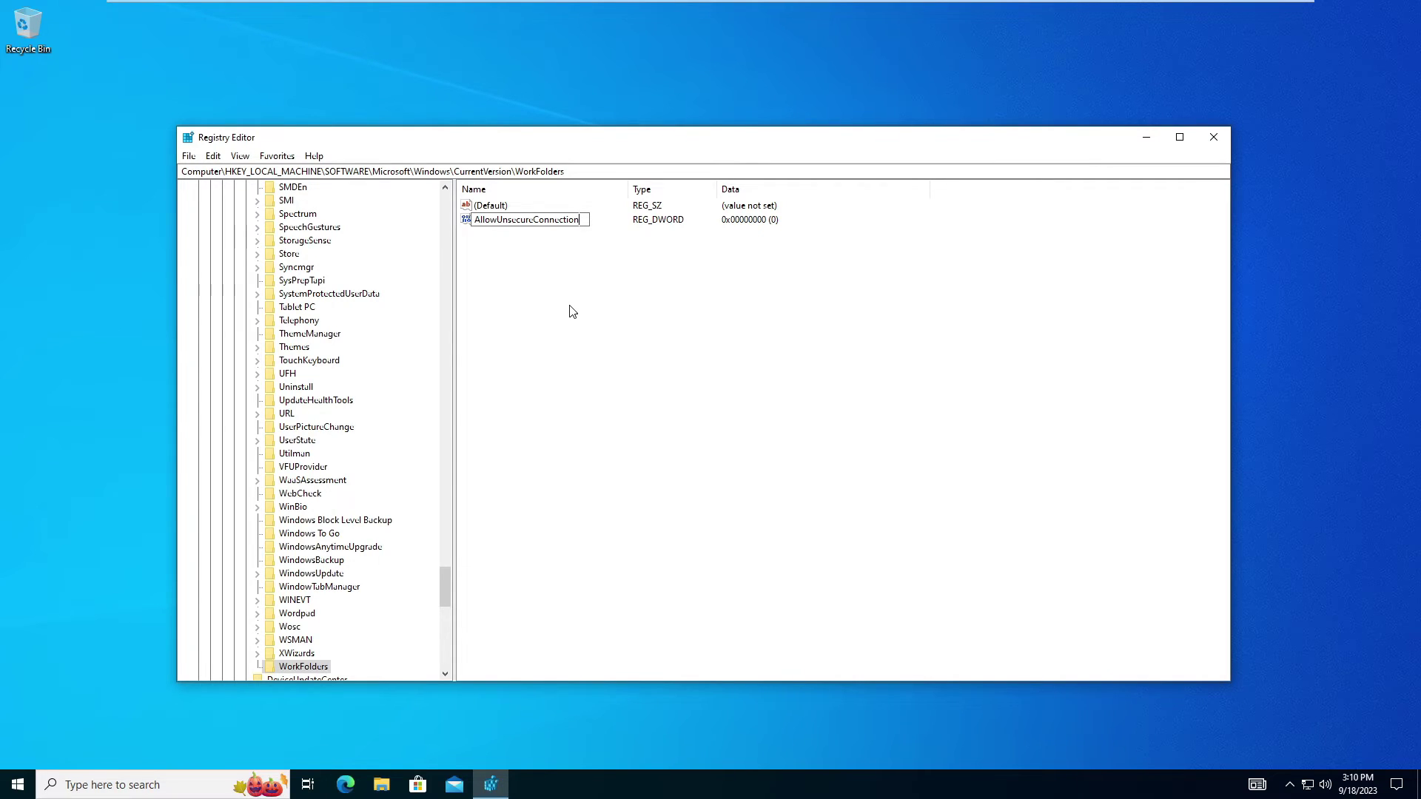
pyautogui.press('Return')
# Set AllowUnsecureConnection's data to 1, refresh the registry view, and minimize Registry Editor
pyautogui.doubleClick(522, 221)
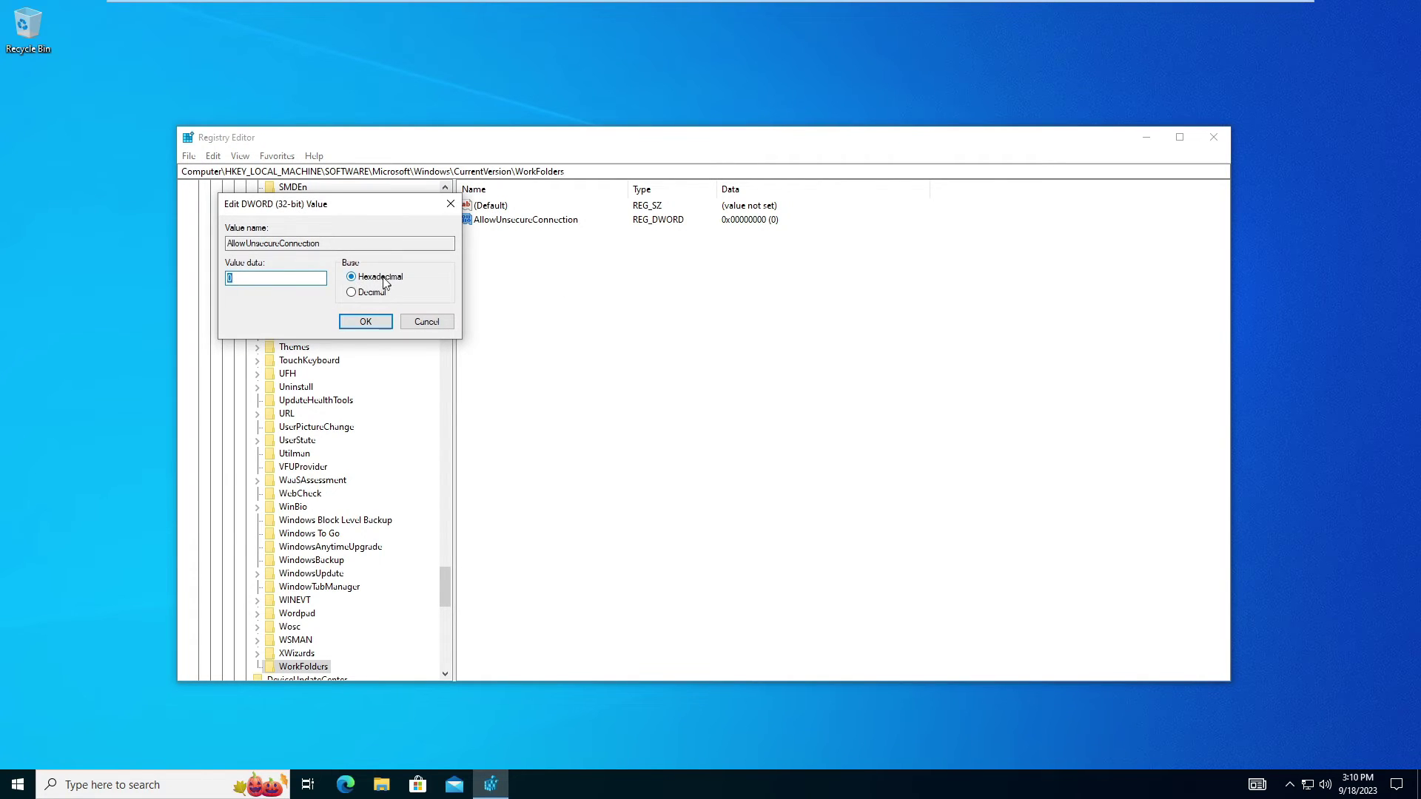
pyautogui.write('1')
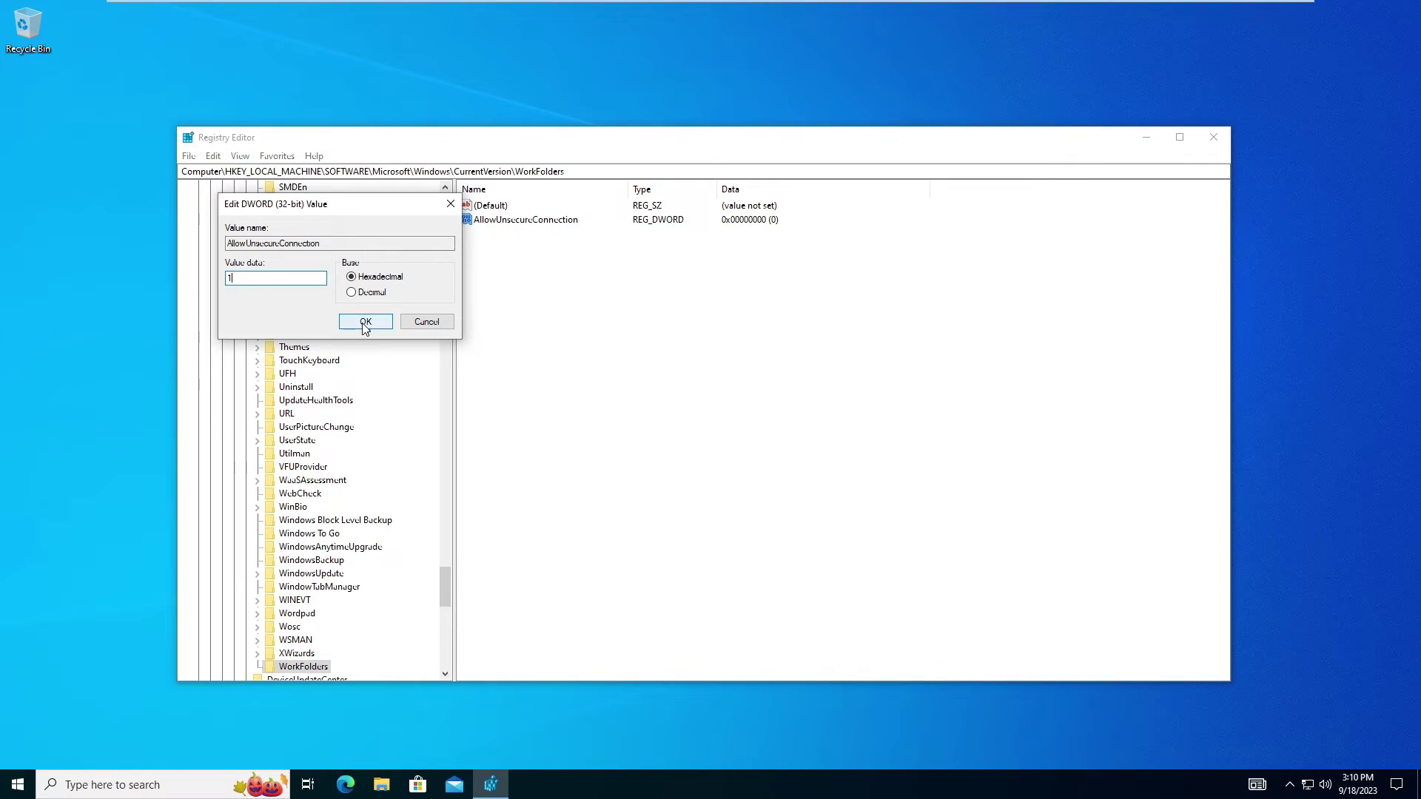
pyautogui.click(364, 323)
pyautogui.click(239, 156)
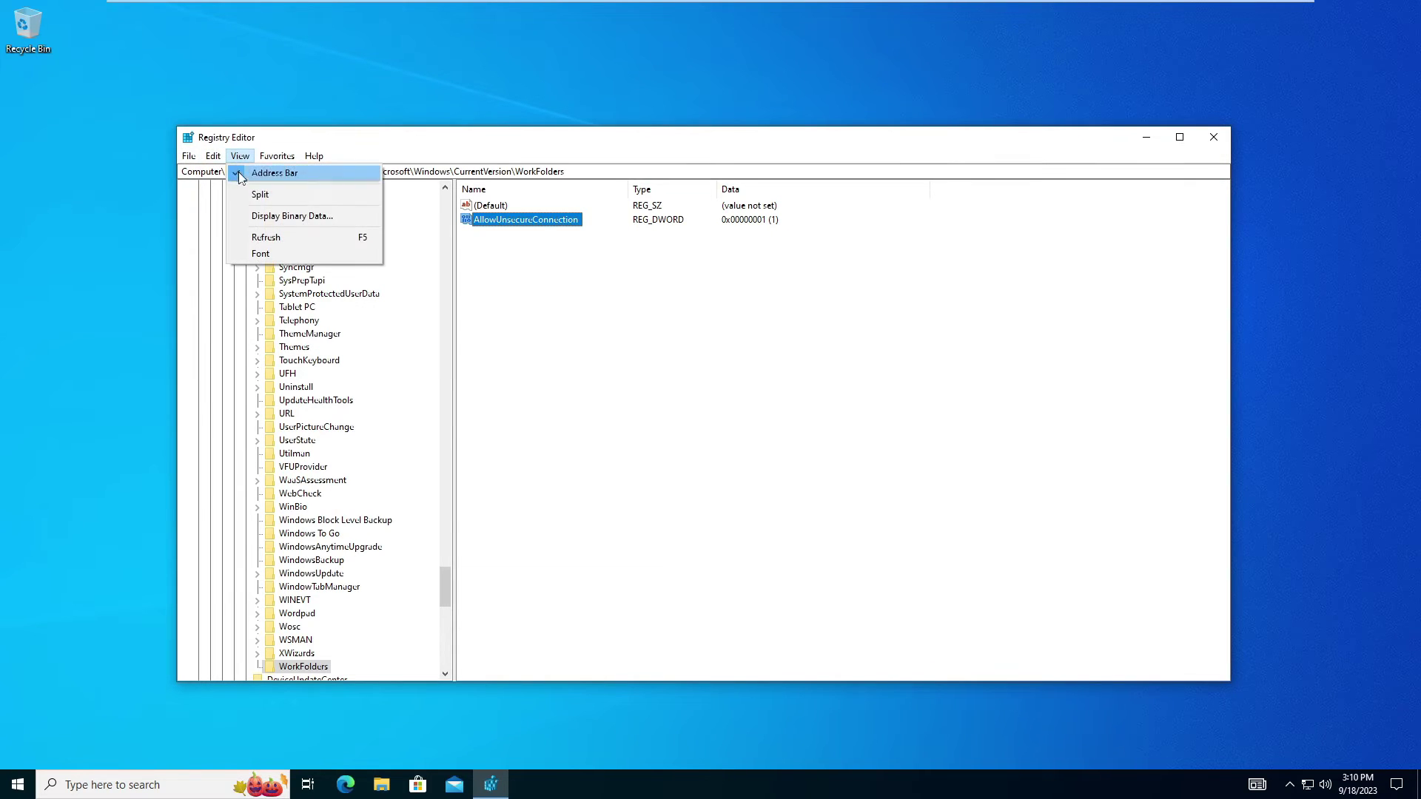
pyautogui.click(256, 244)
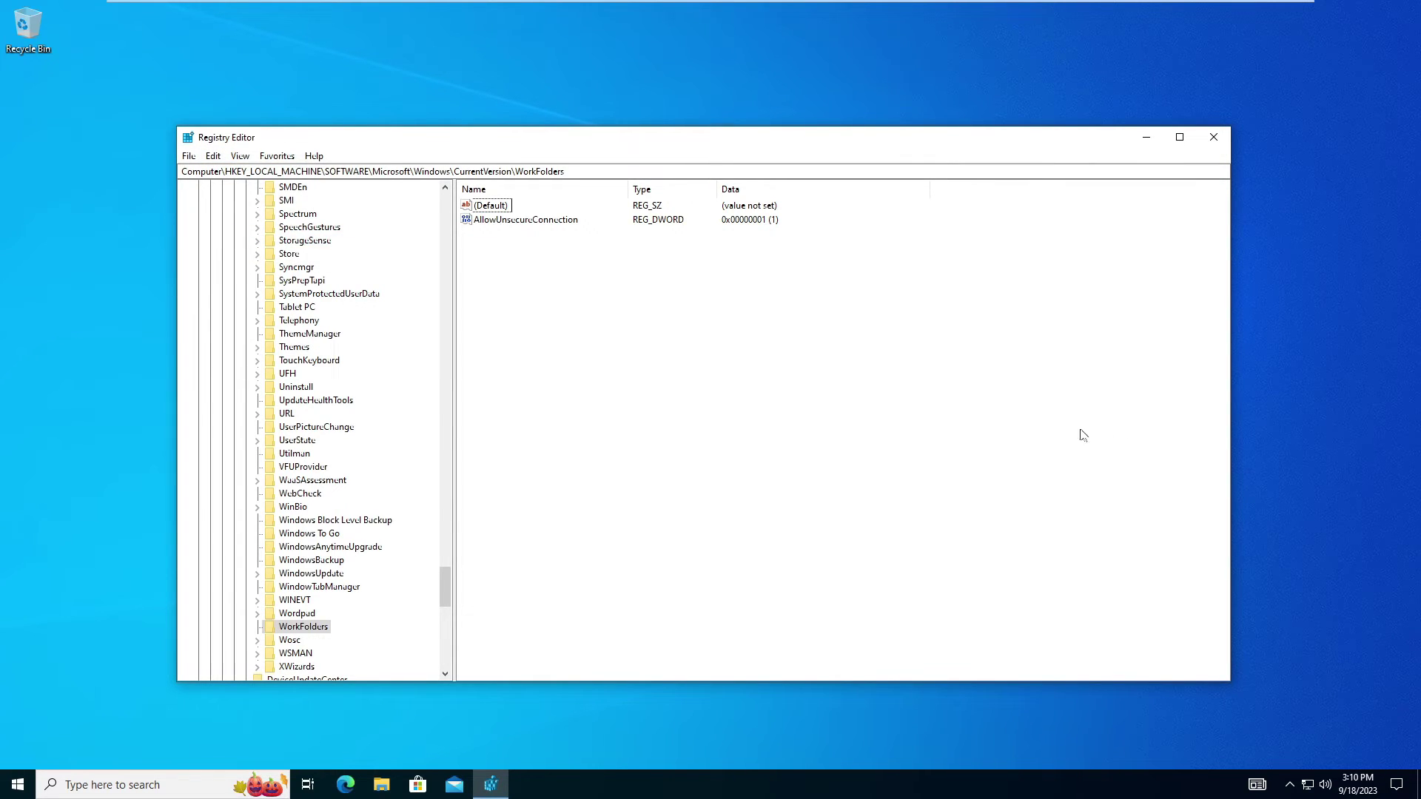
pyautogui.click(1144, 138)
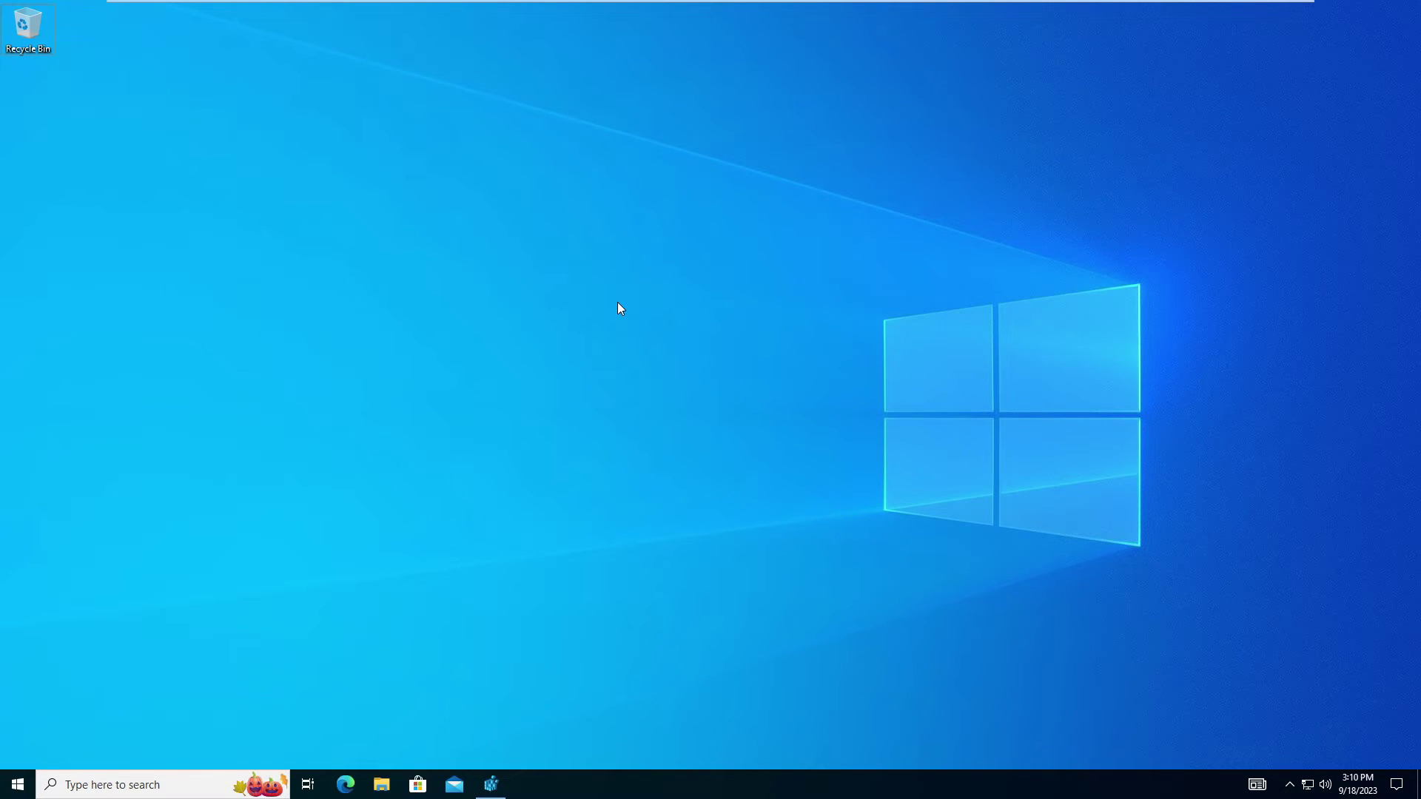
# Launch Control Panel with 'control', view items as Large icons, maximize it, and open Work Folders
pyautogui.press('super+r')
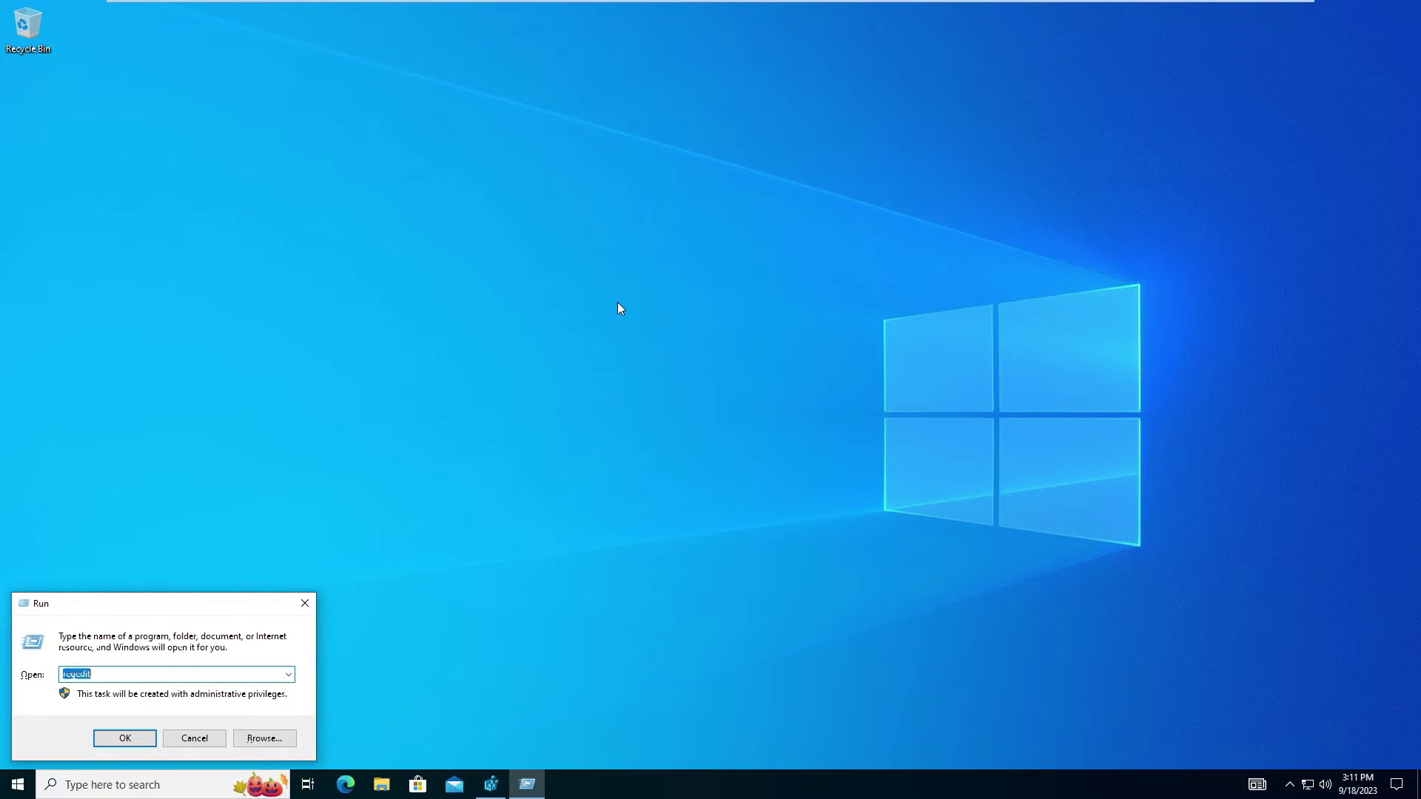
pyautogui.write('control')
pyautogui.press('Return')
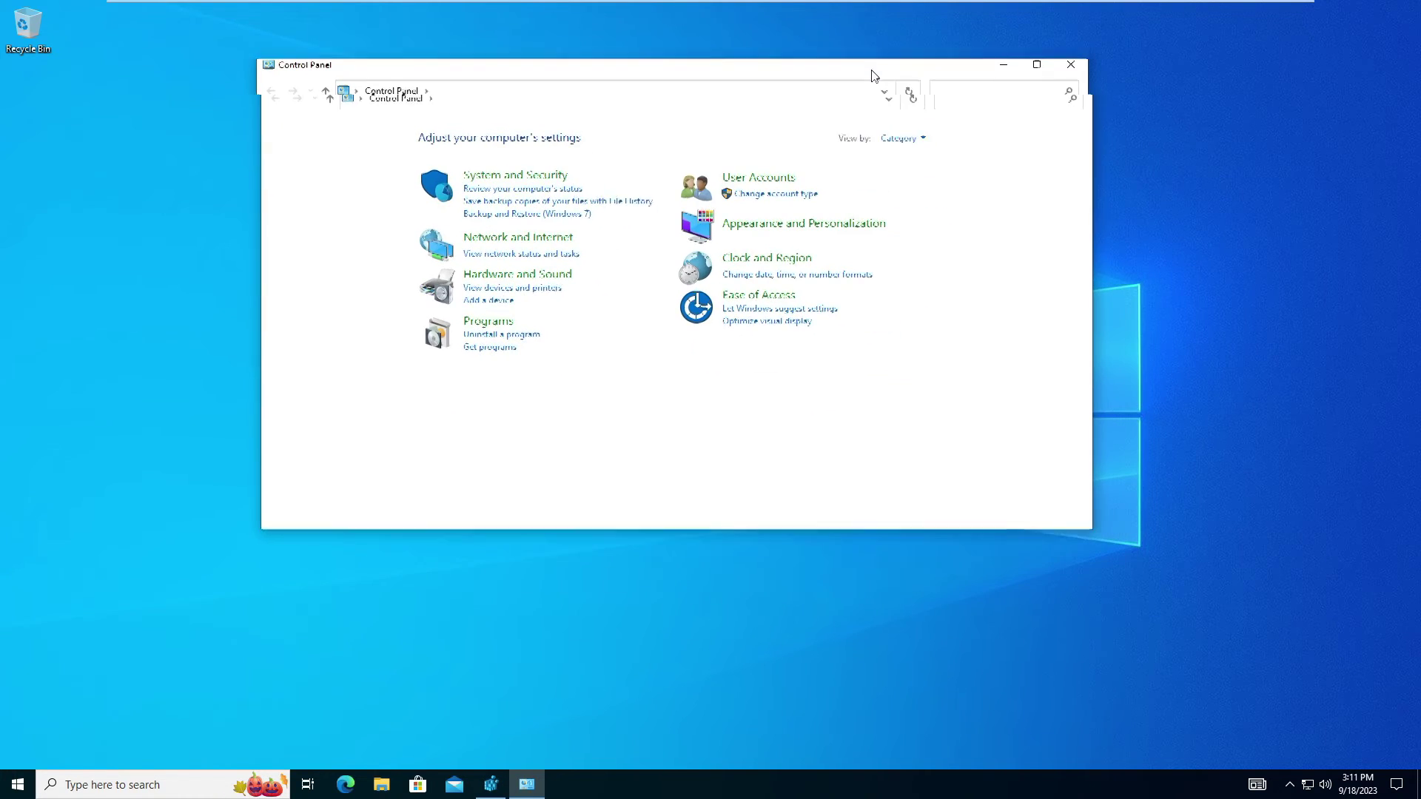
pyautogui.click(911, 132)
pyautogui.click(905, 169)
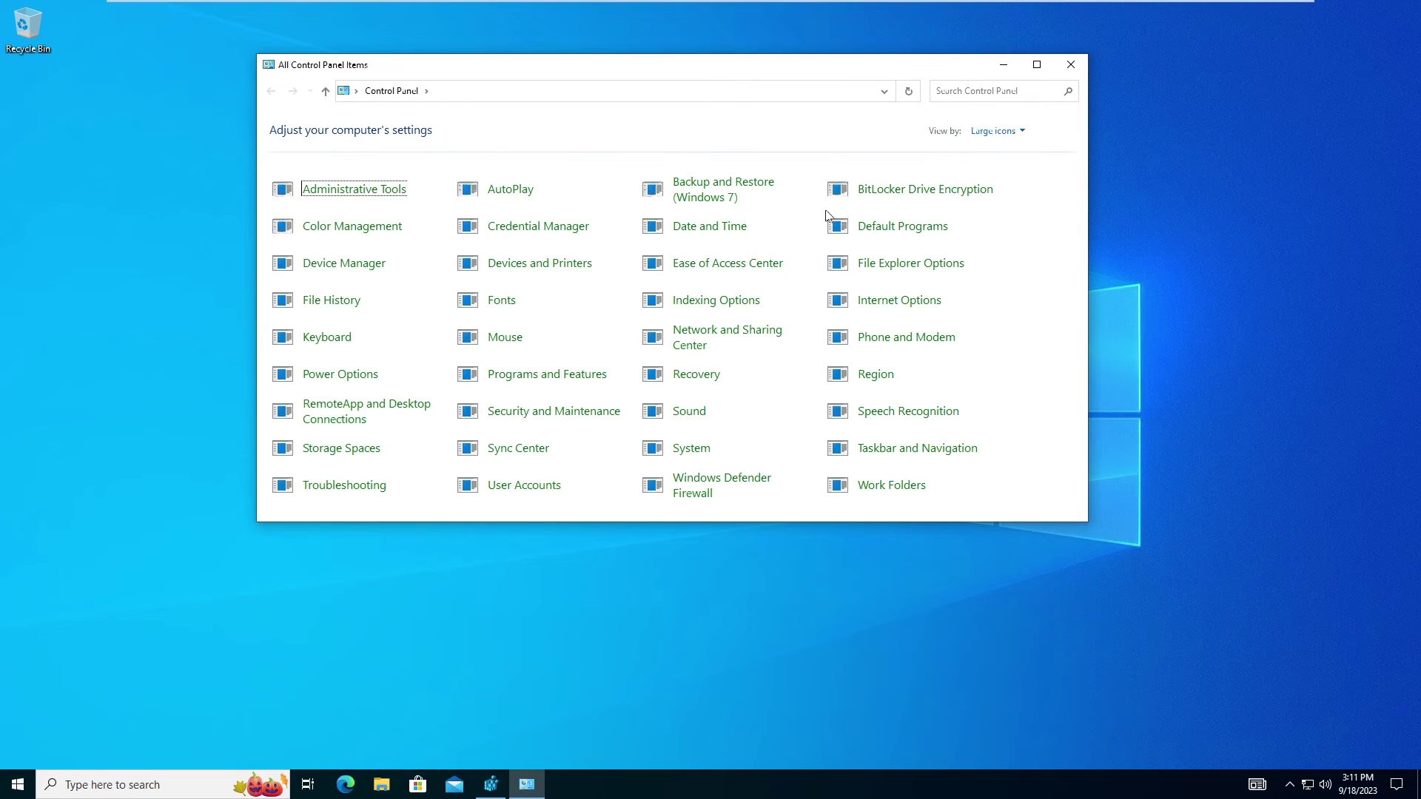
pyautogui.click(1039, 66)
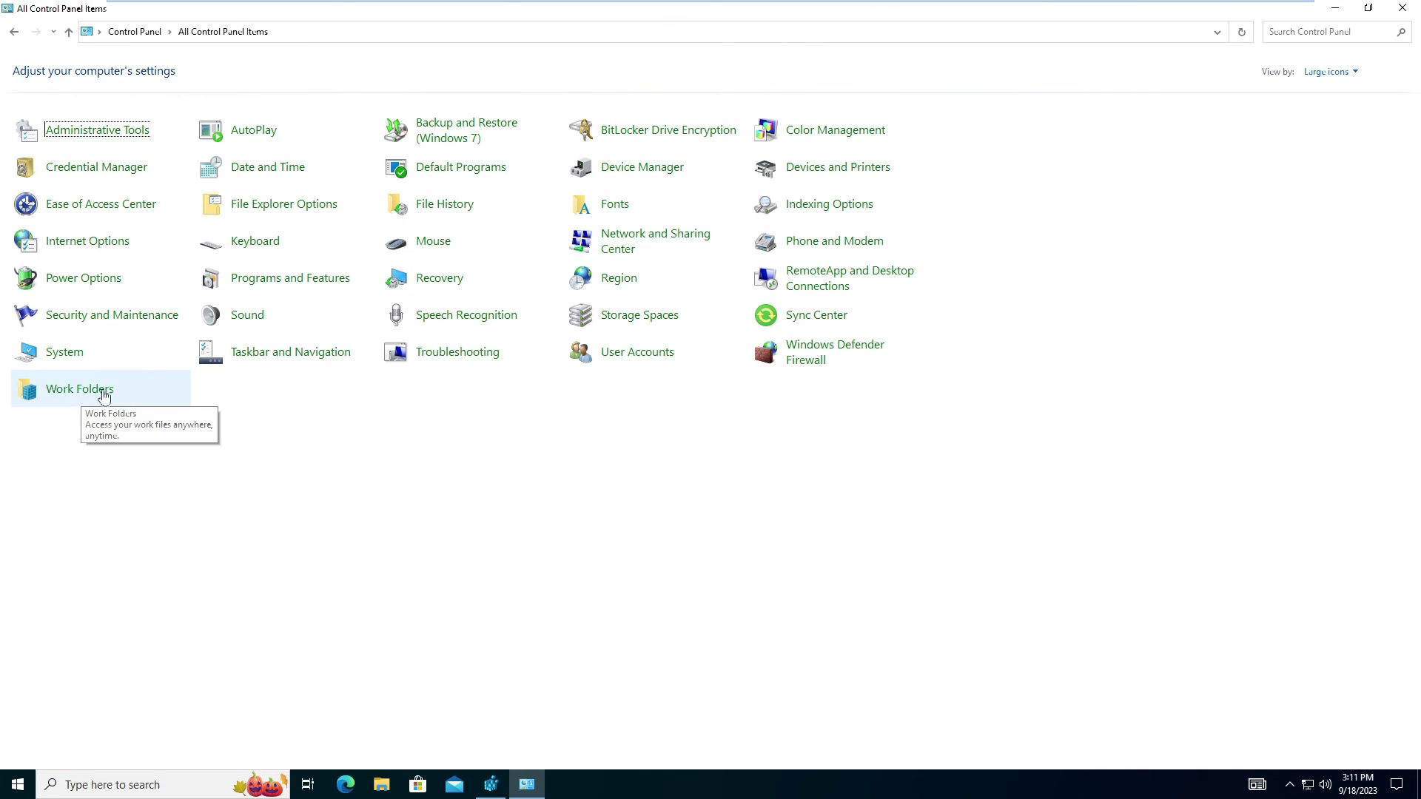
pyautogui.click(68, 394)
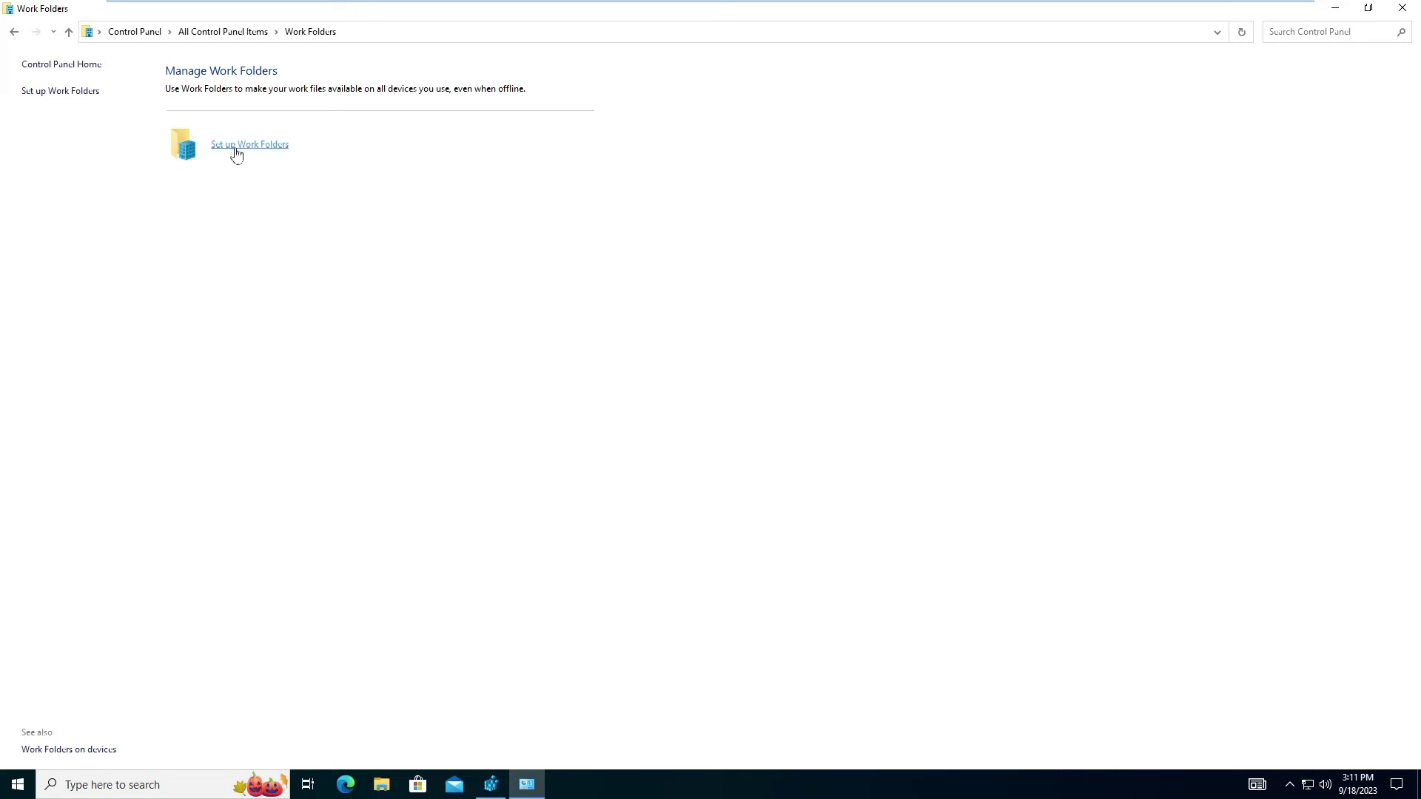
pyautogui.click(234, 155)
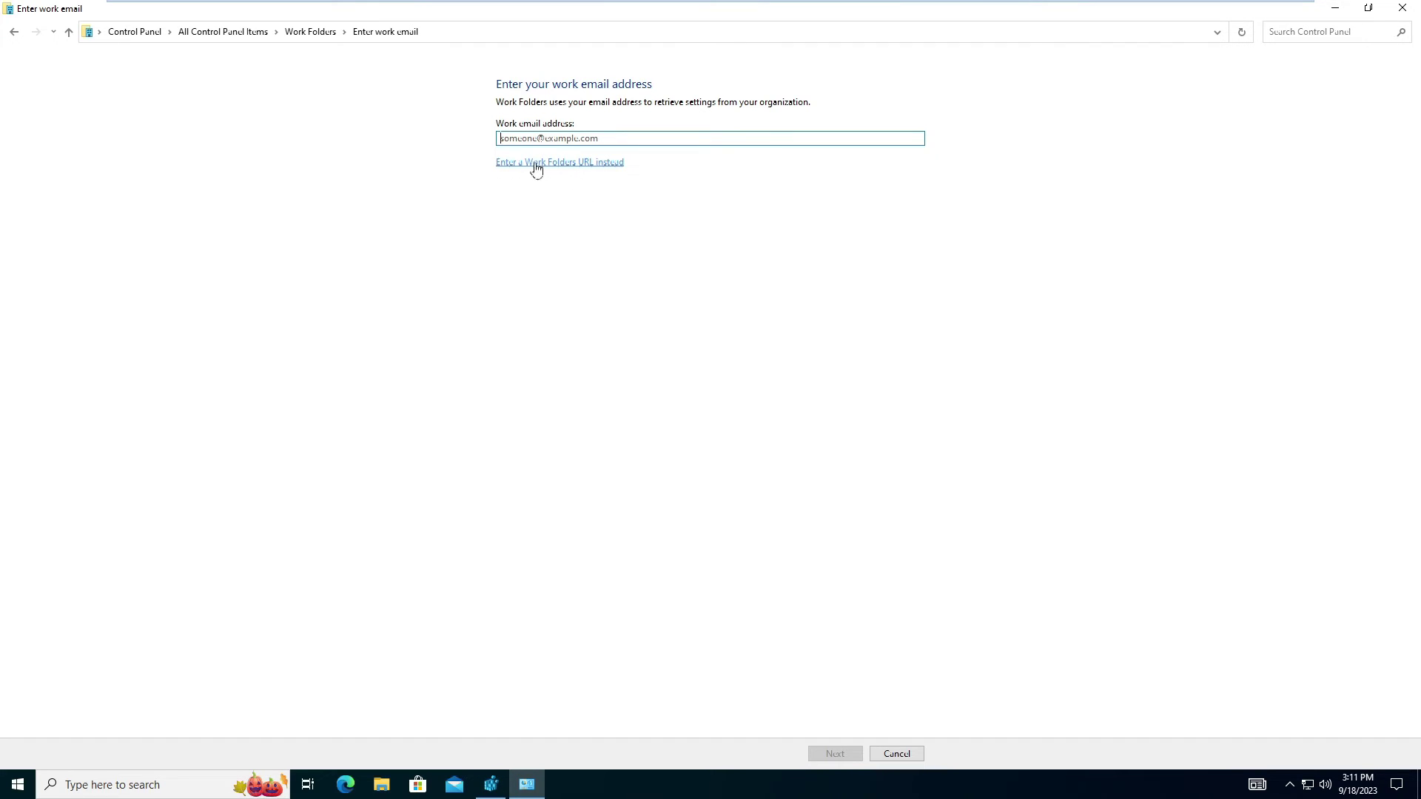
pyautogui.click(580, 164)
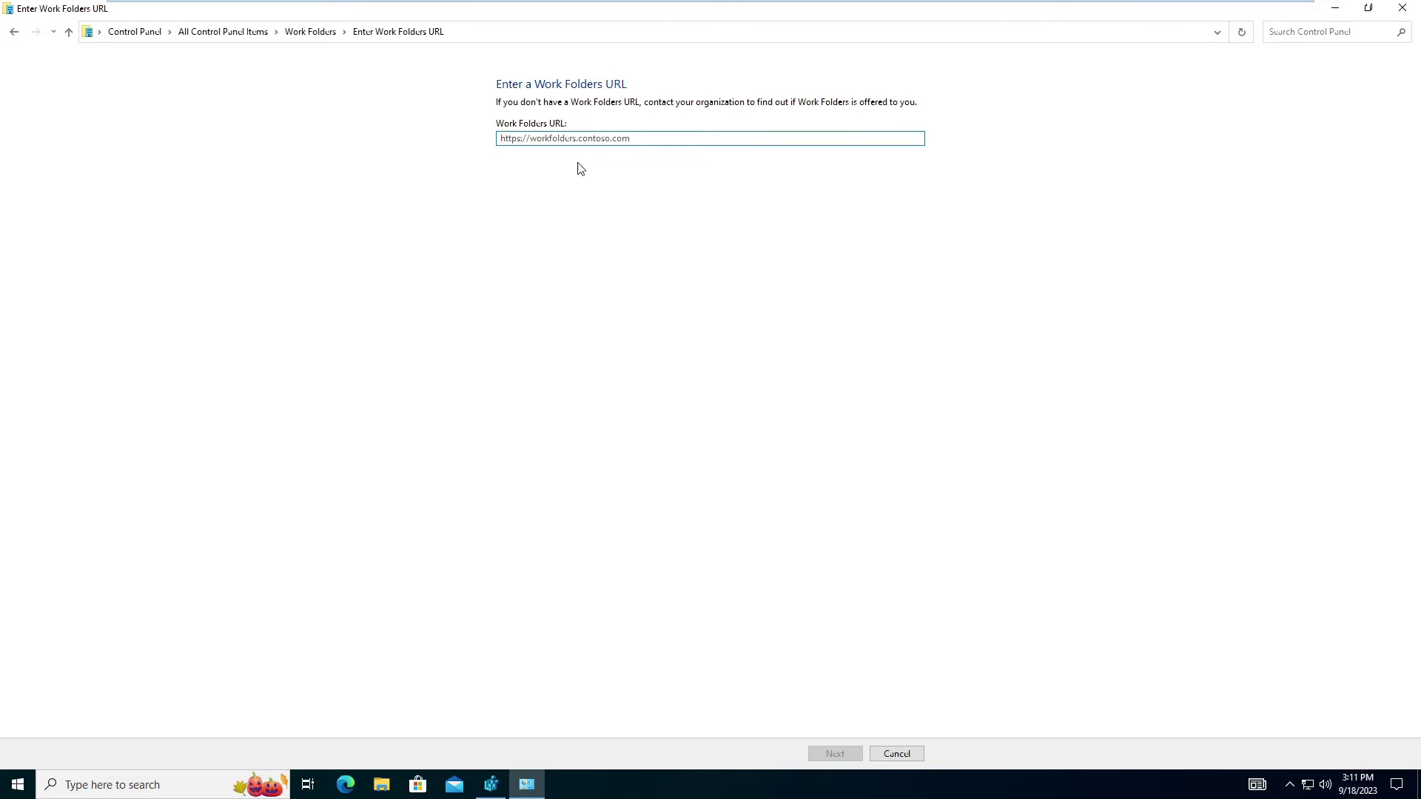
pyautogui.click(533, 137)
pyautogui.write('http://master.techglobe')
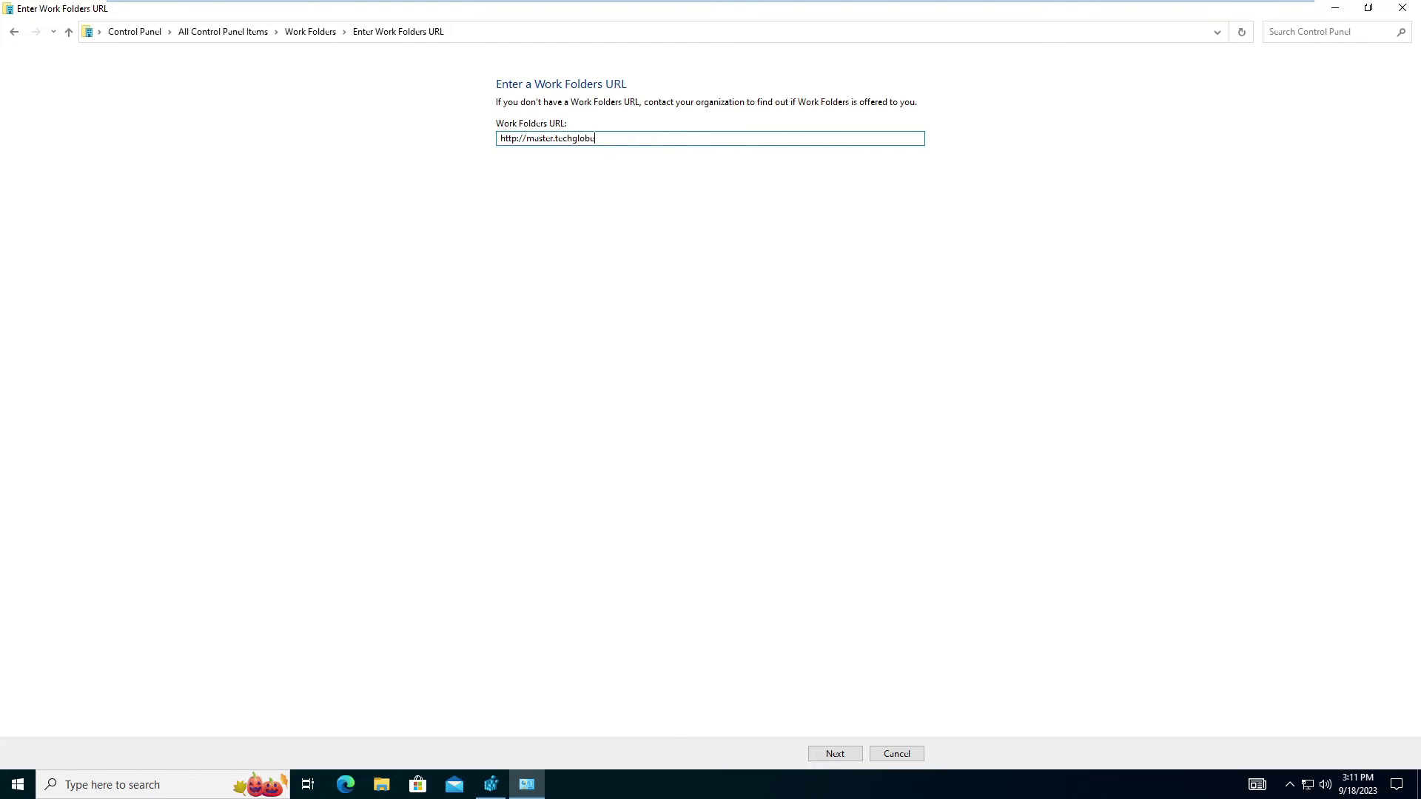
pyautogui.write('local')
pyautogui.click(834, 755)
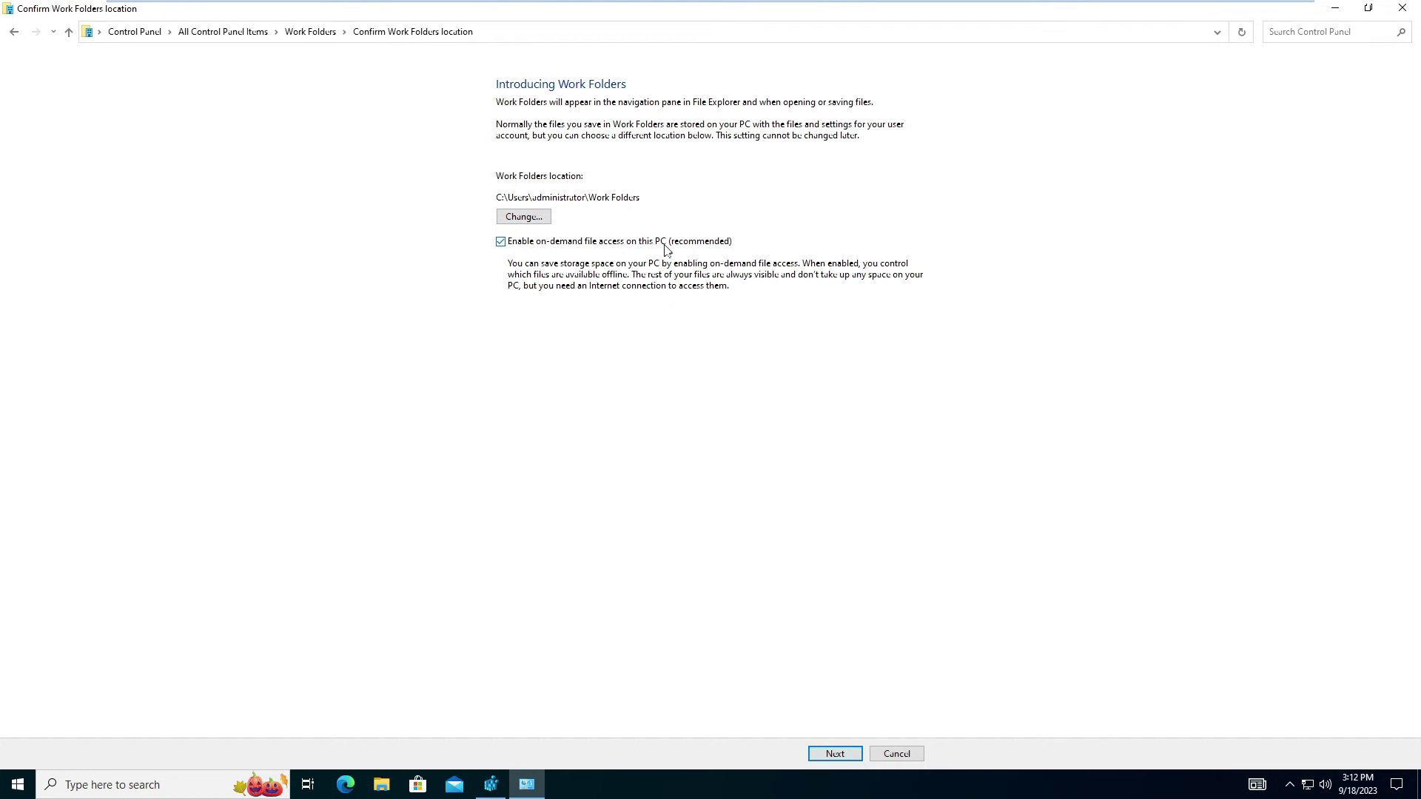
# Keep the default Work Folders location, accept the security policies, and complete setup
pyautogui.click(828, 755)
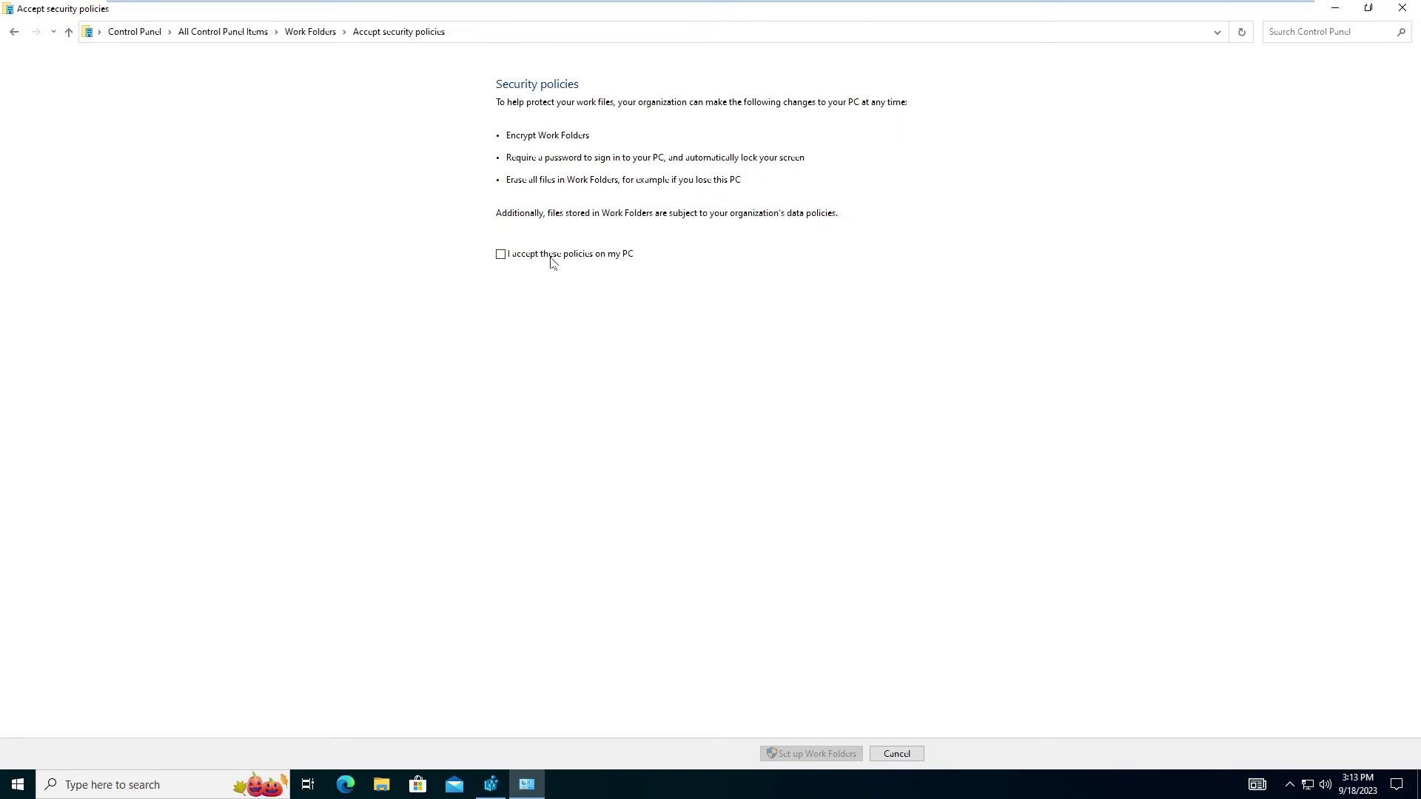
pyautogui.click(546, 256)
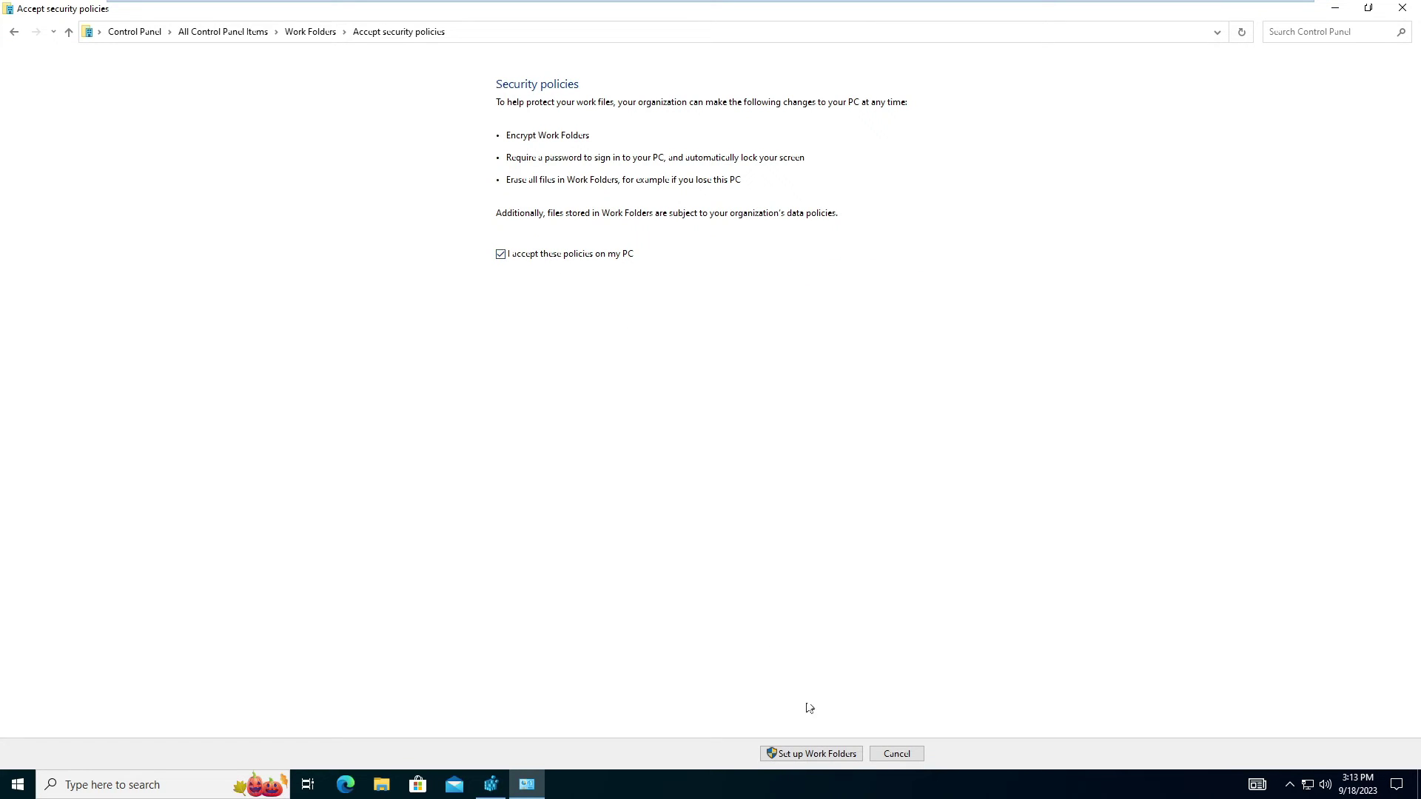
pyautogui.click(820, 752)
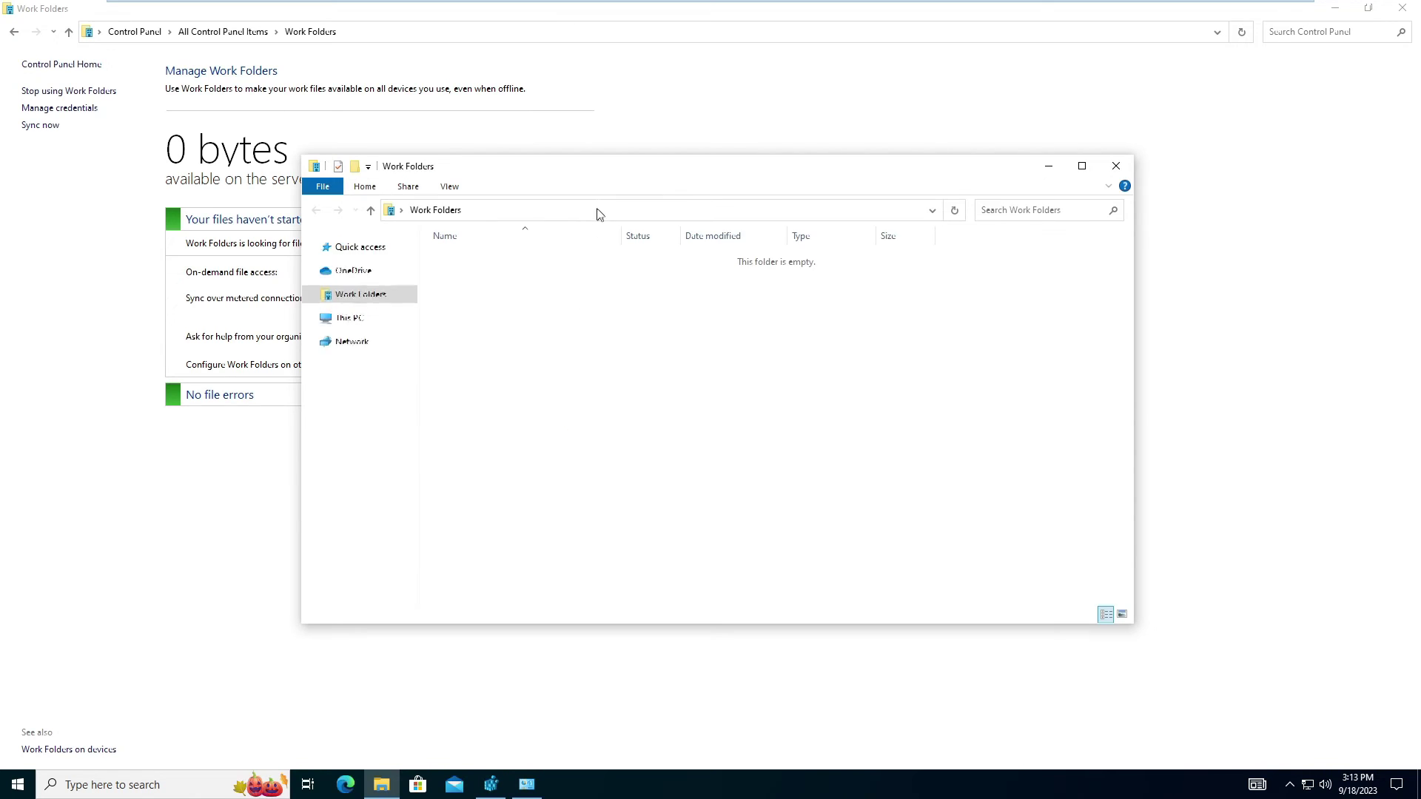
pyautogui.moveTo(585, 174); pyautogui.dragTo(871, 129)
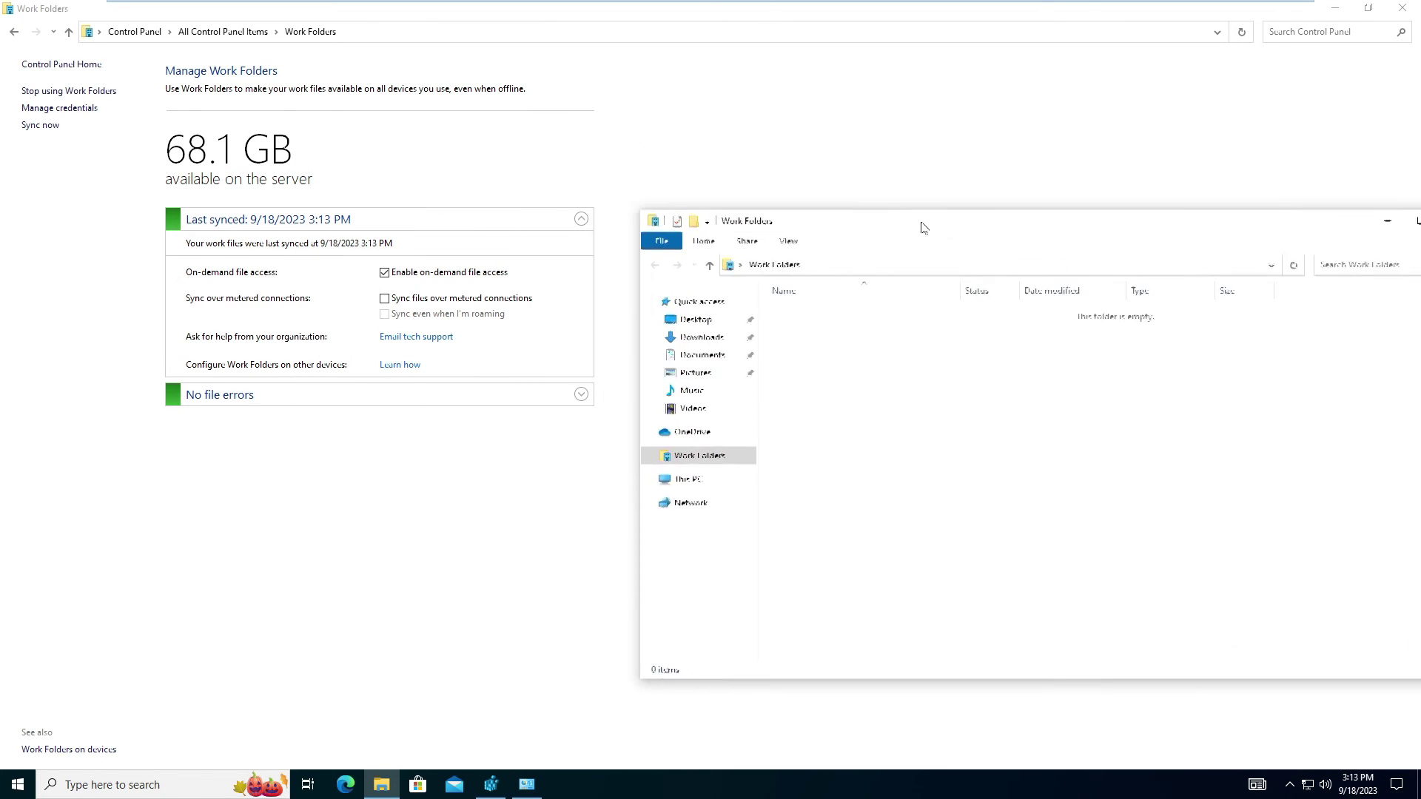
pyautogui.hotkey('alt', 'F4')
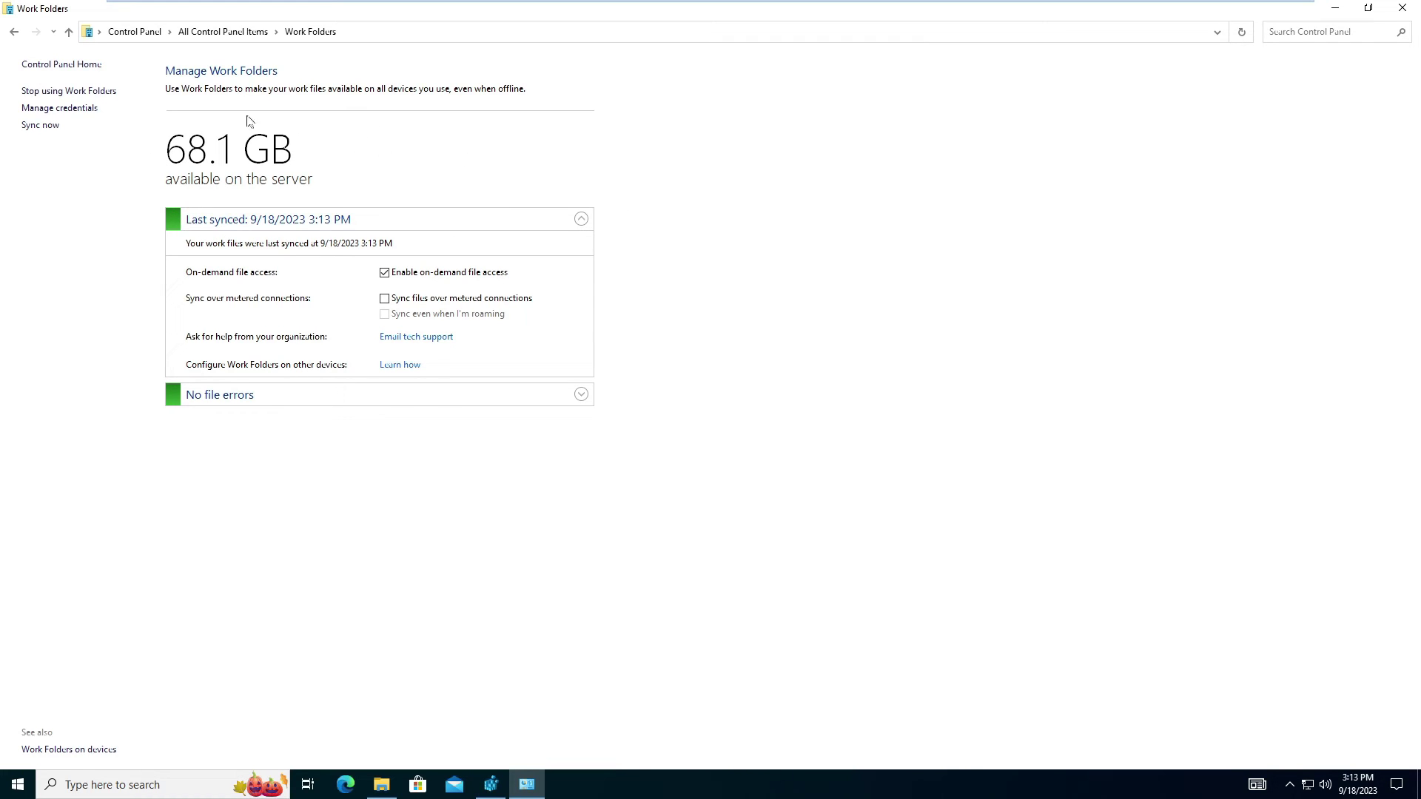
pyautogui.click(380, 787)
pyautogui.rightClick(908, 418)
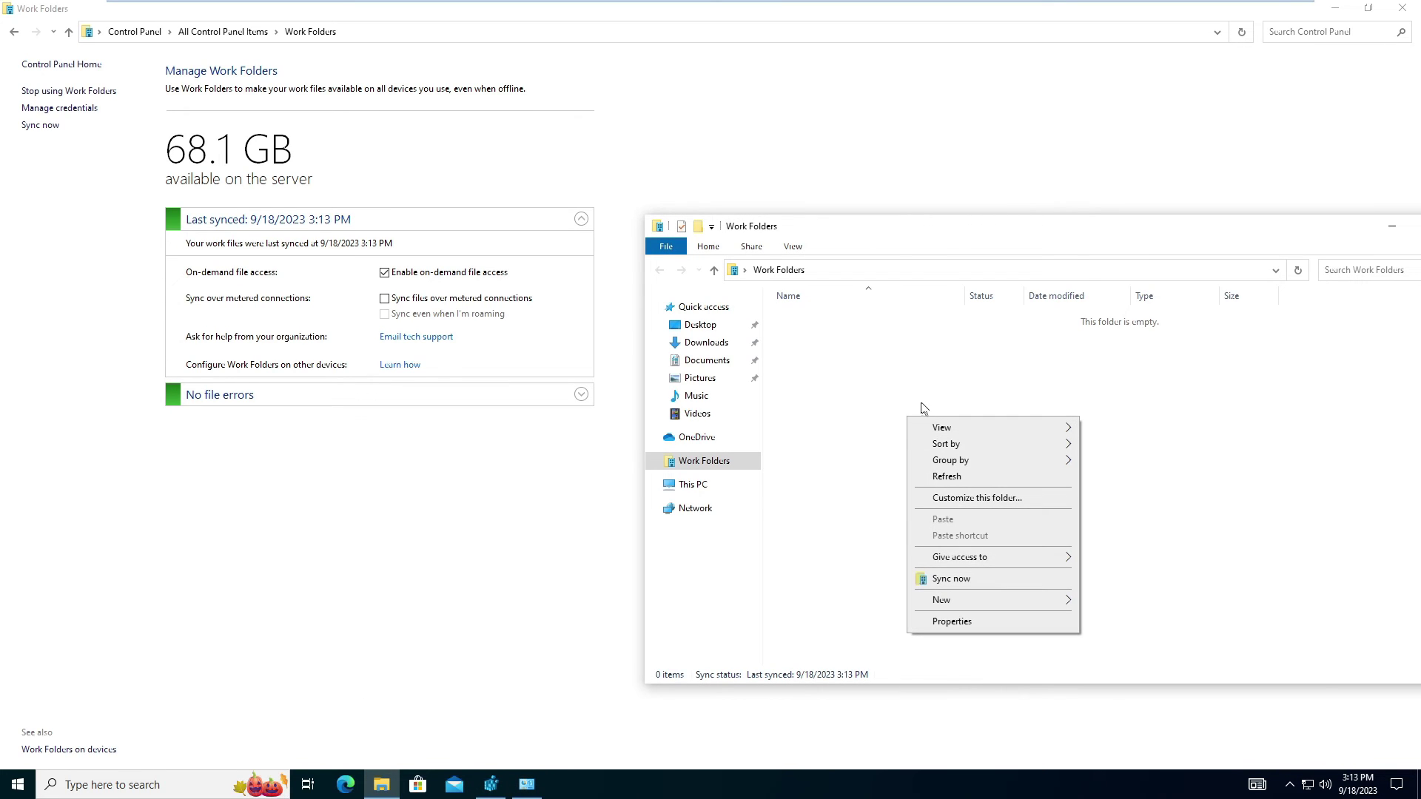
pyautogui.click(380, 786)
pyautogui.click(381, 787)
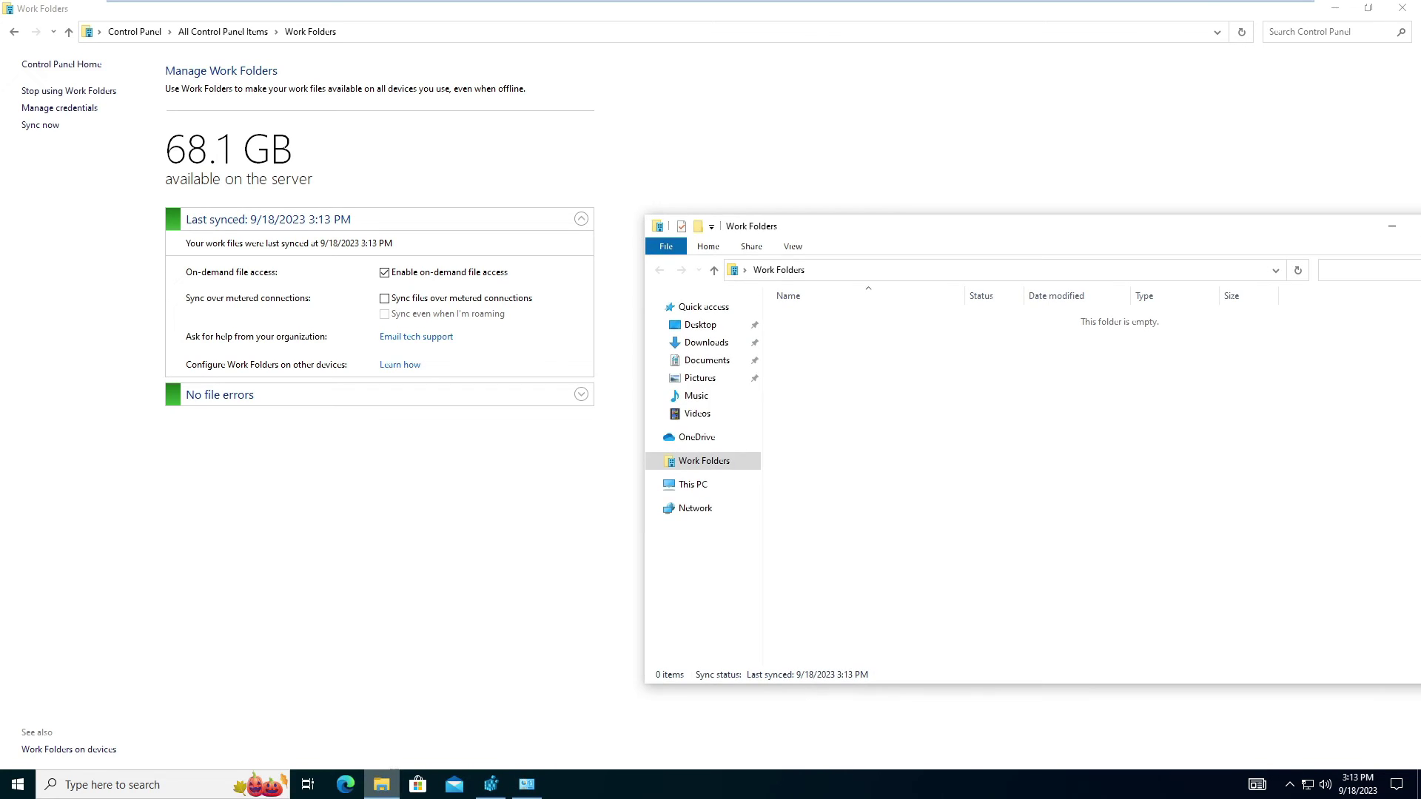
pyautogui.click(690, 482)
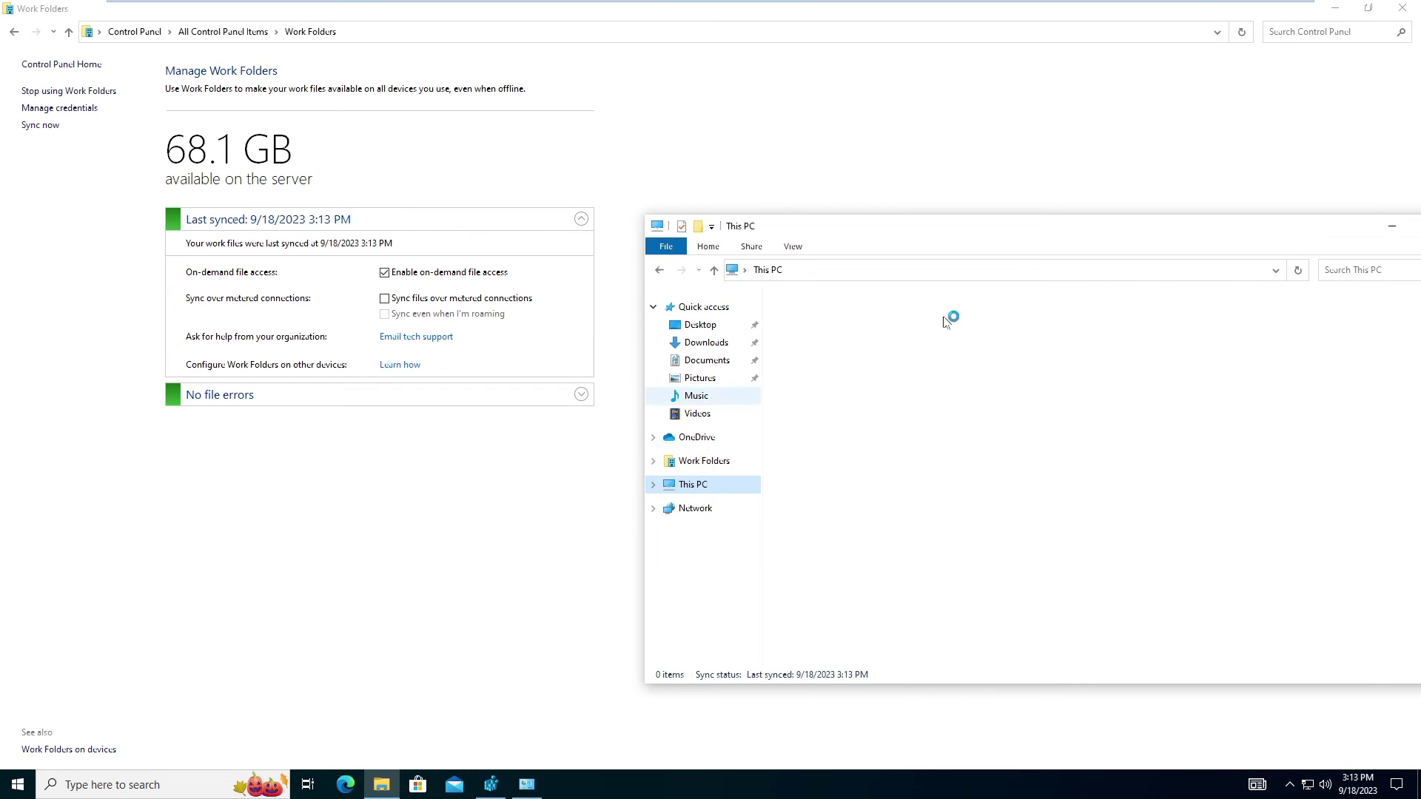
pyautogui.moveTo(1057, 225); pyautogui.dragTo(871, 114)
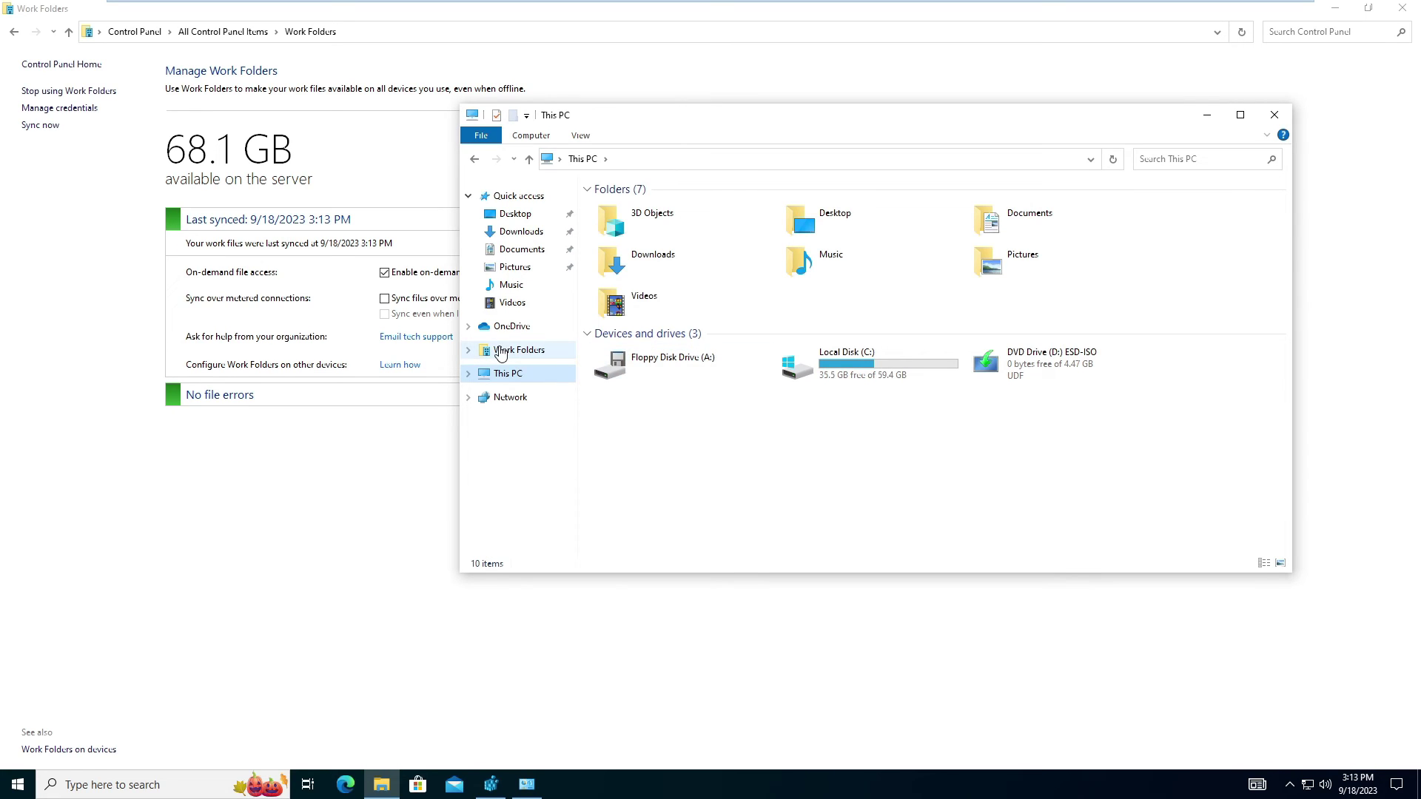
pyautogui.click(519, 352)
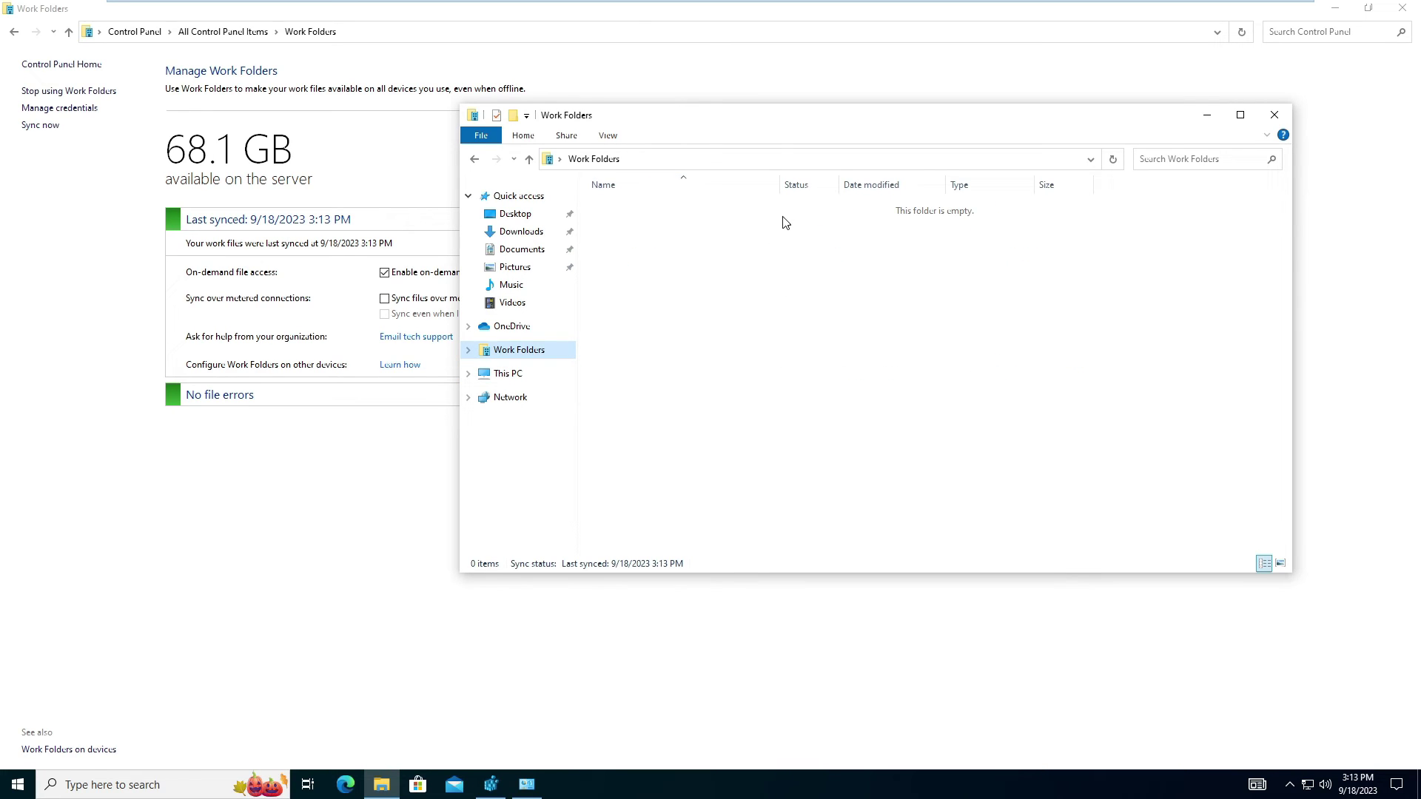
pyautogui.moveTo(290, 10)
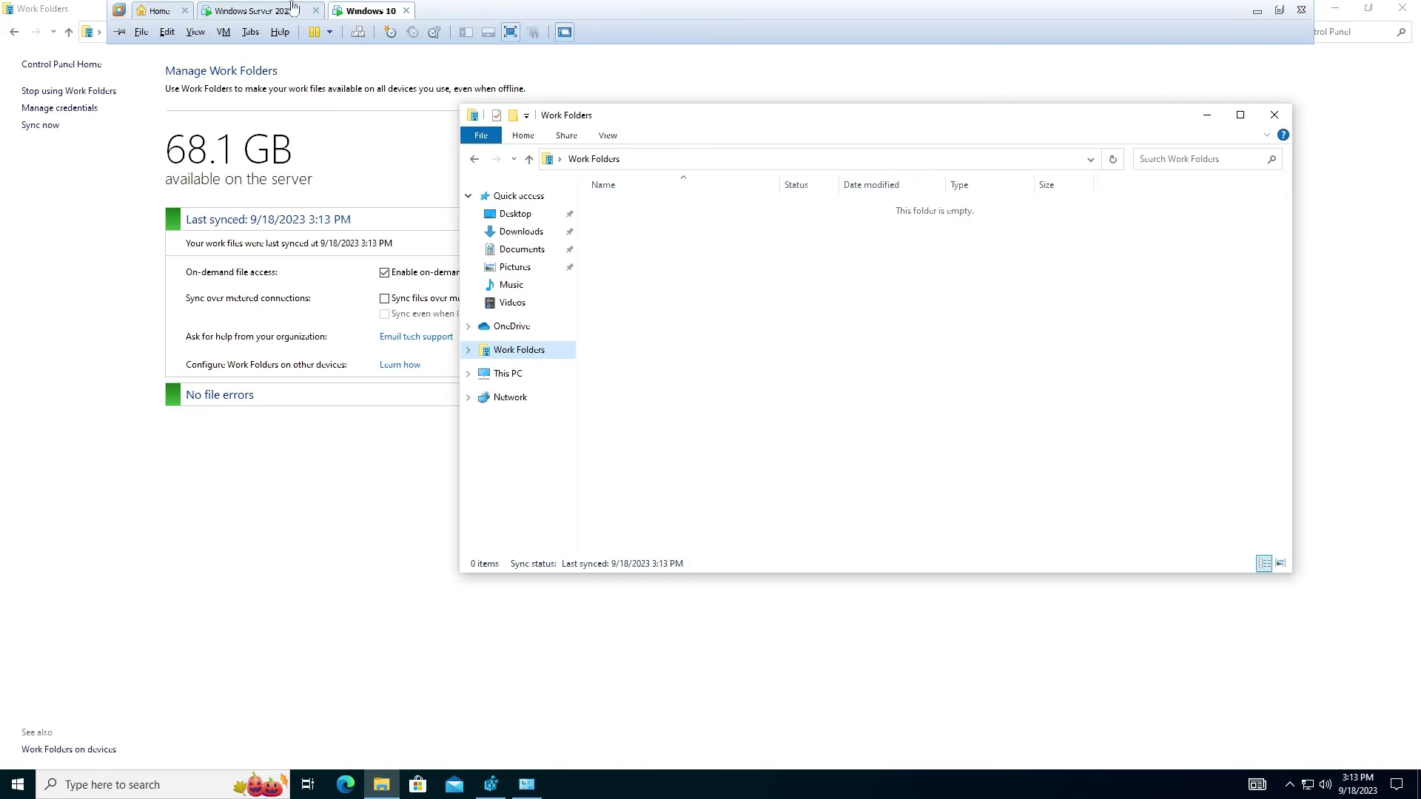
pyautogui.click(280, 10)
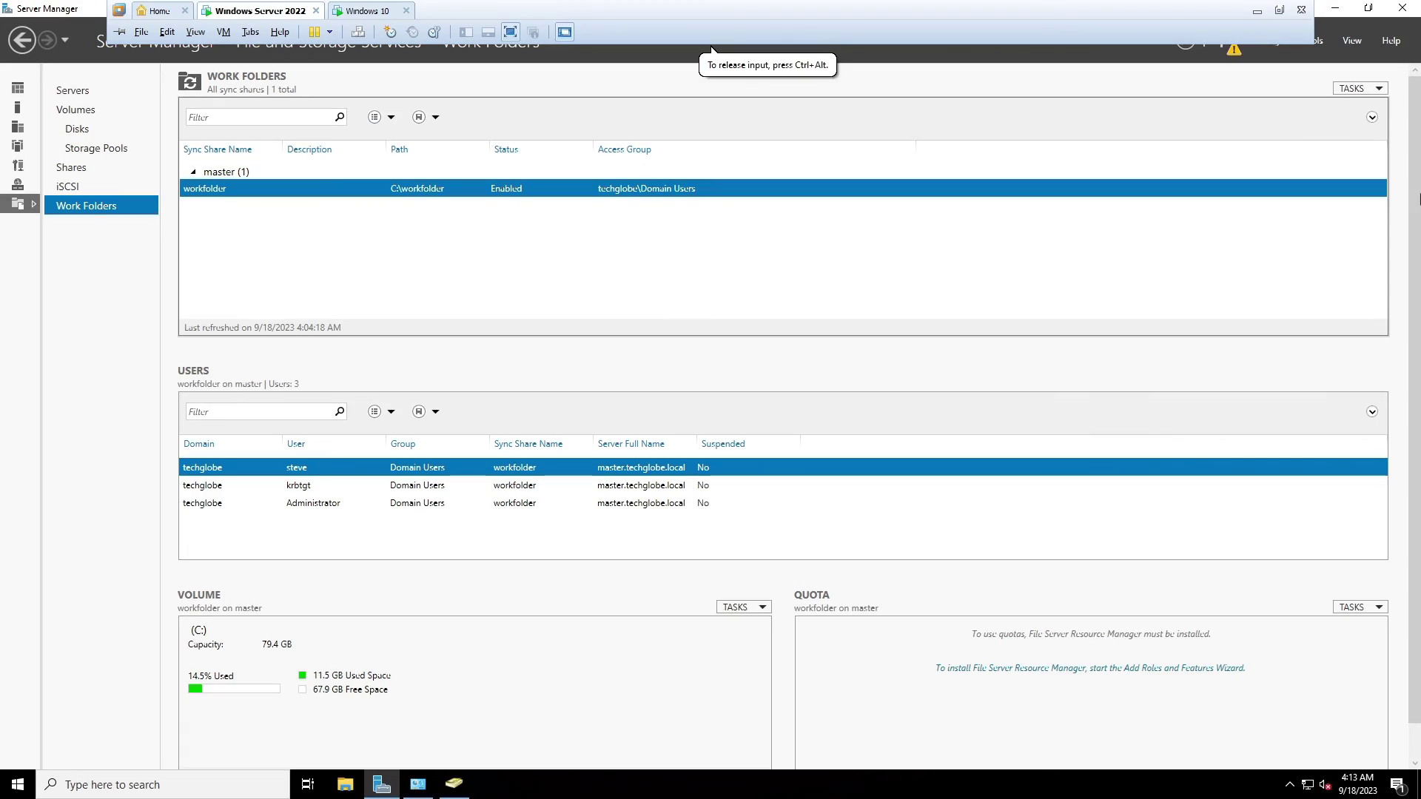
# On the server, browse to C:\workfolder and open the empty Administrator@techglobe folder
pyautogui.press('super+d')
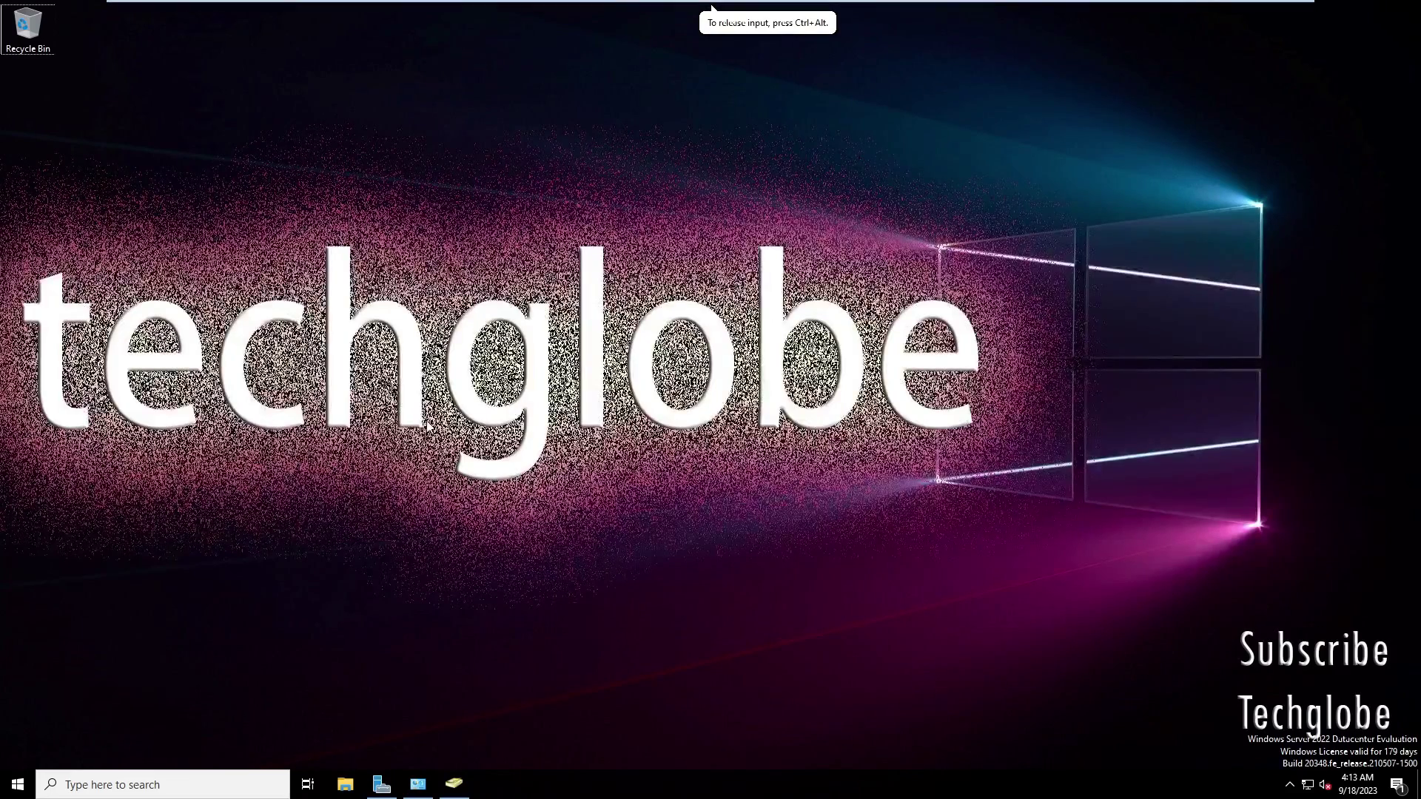
pyautogui.press('super+e')
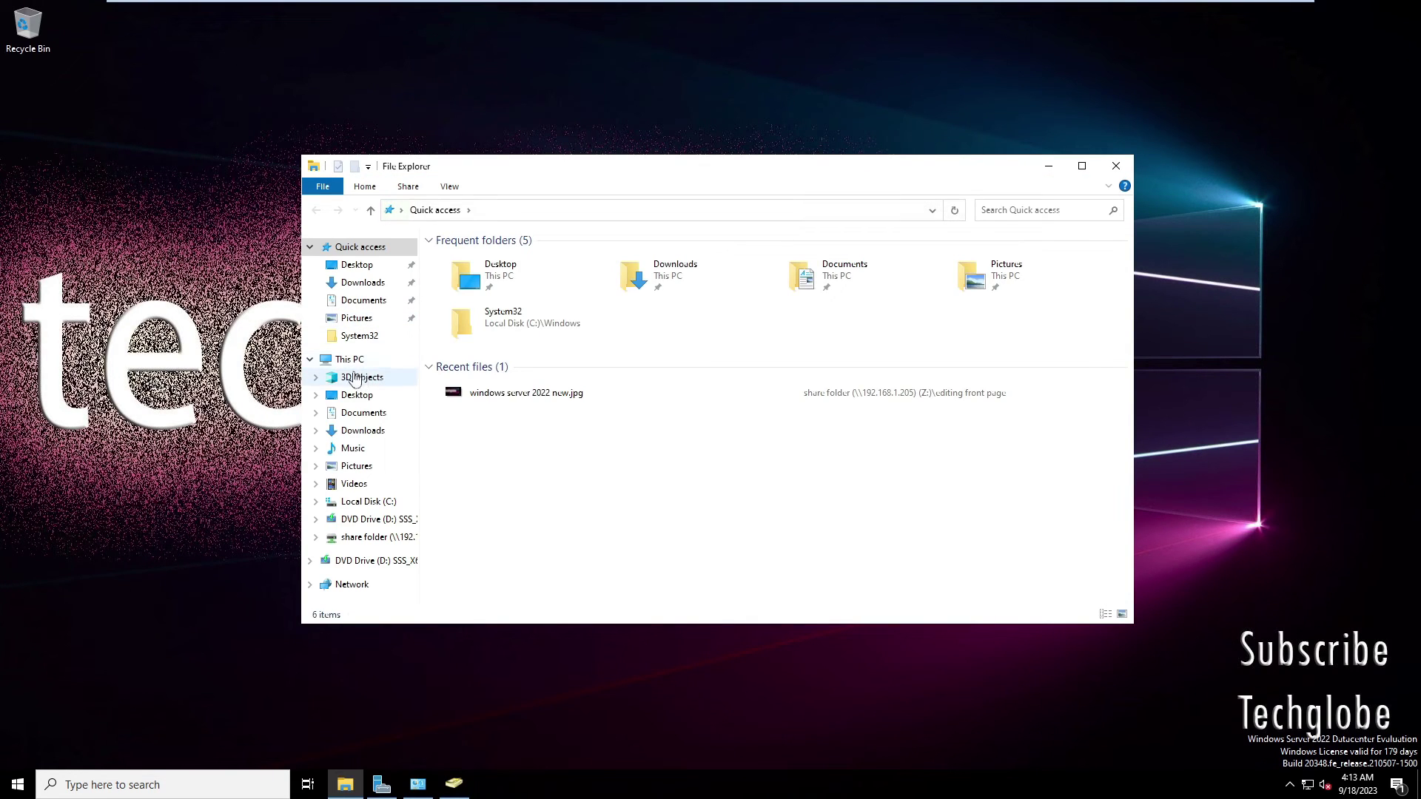
pyautogui.click(351, 358)
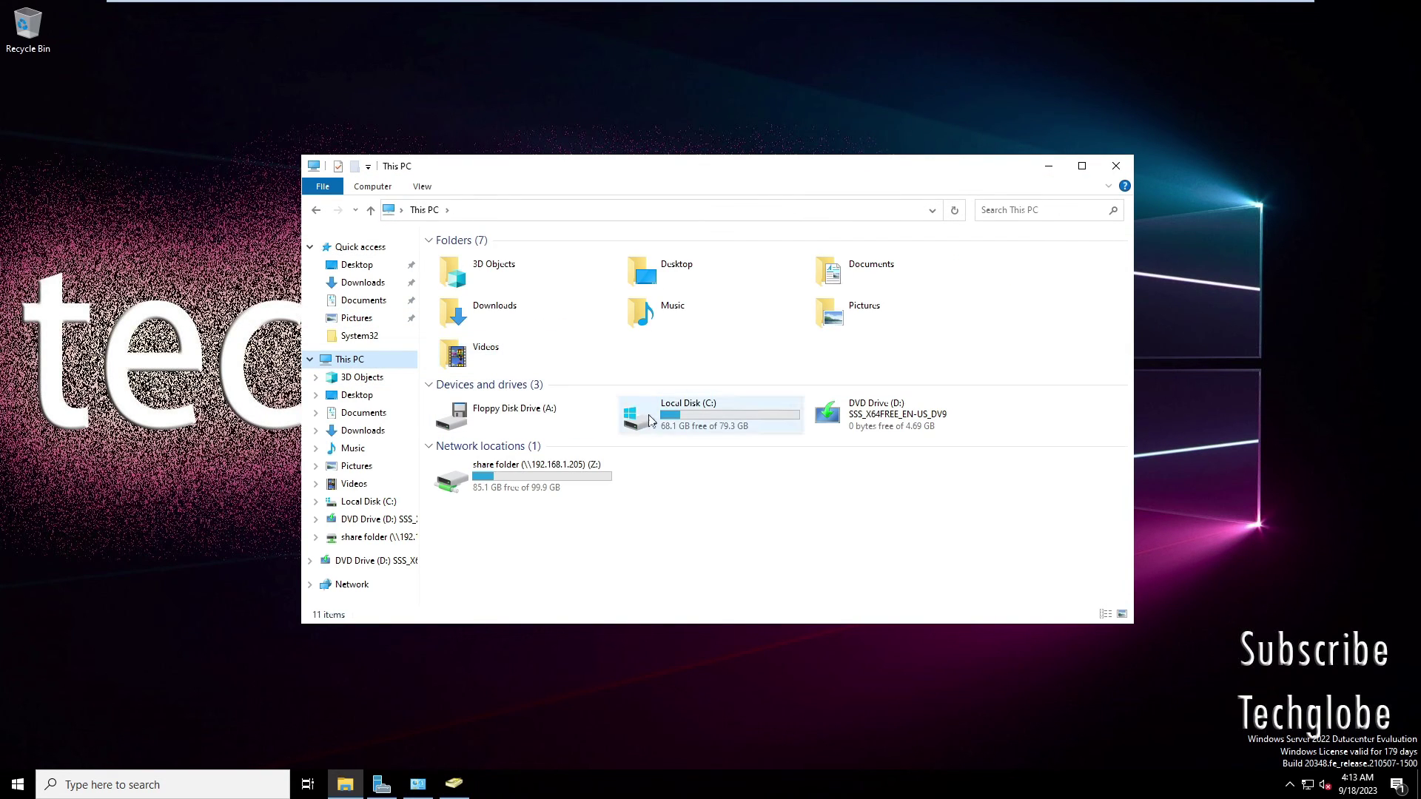
pyautogui.doubleClick(668, 424)
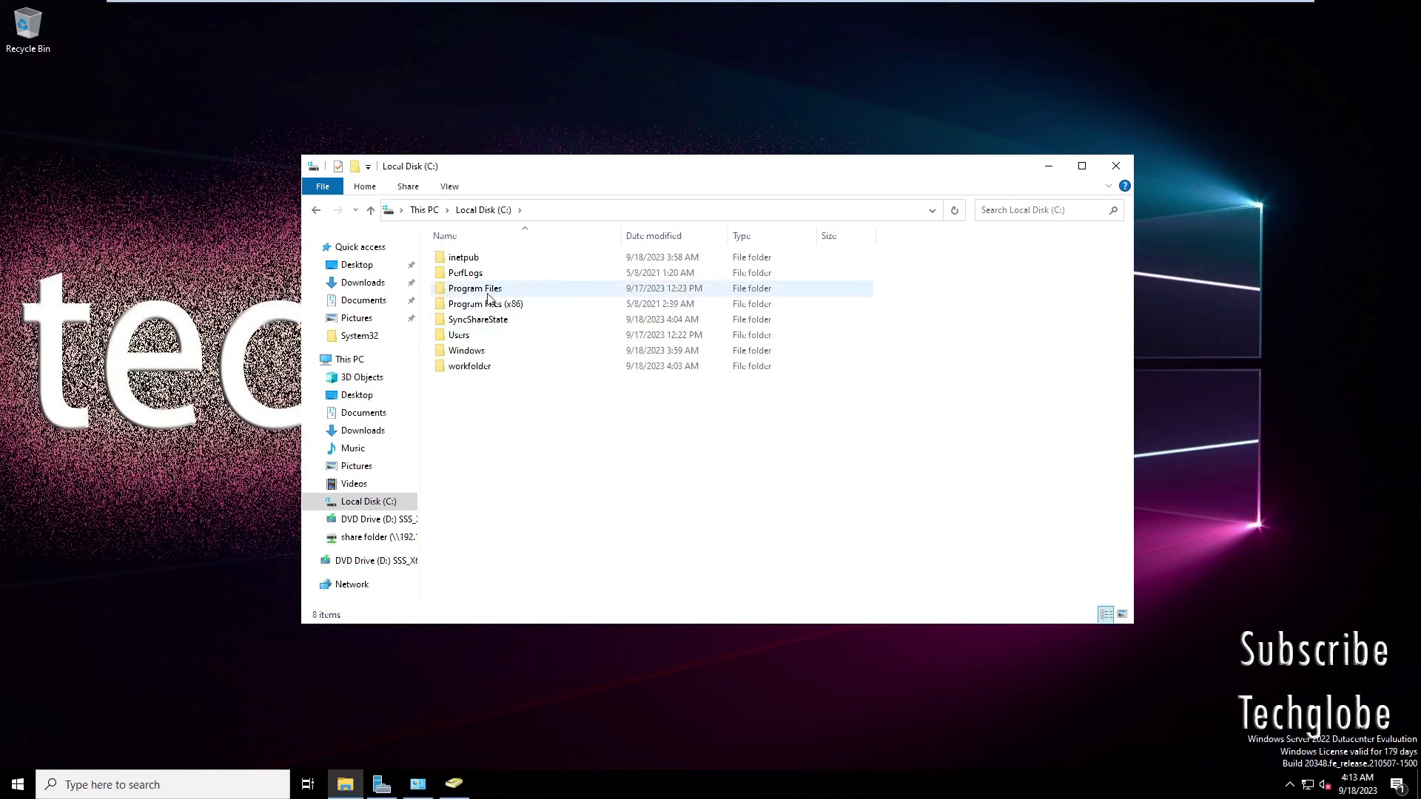
pyautogui.click(478, 373)
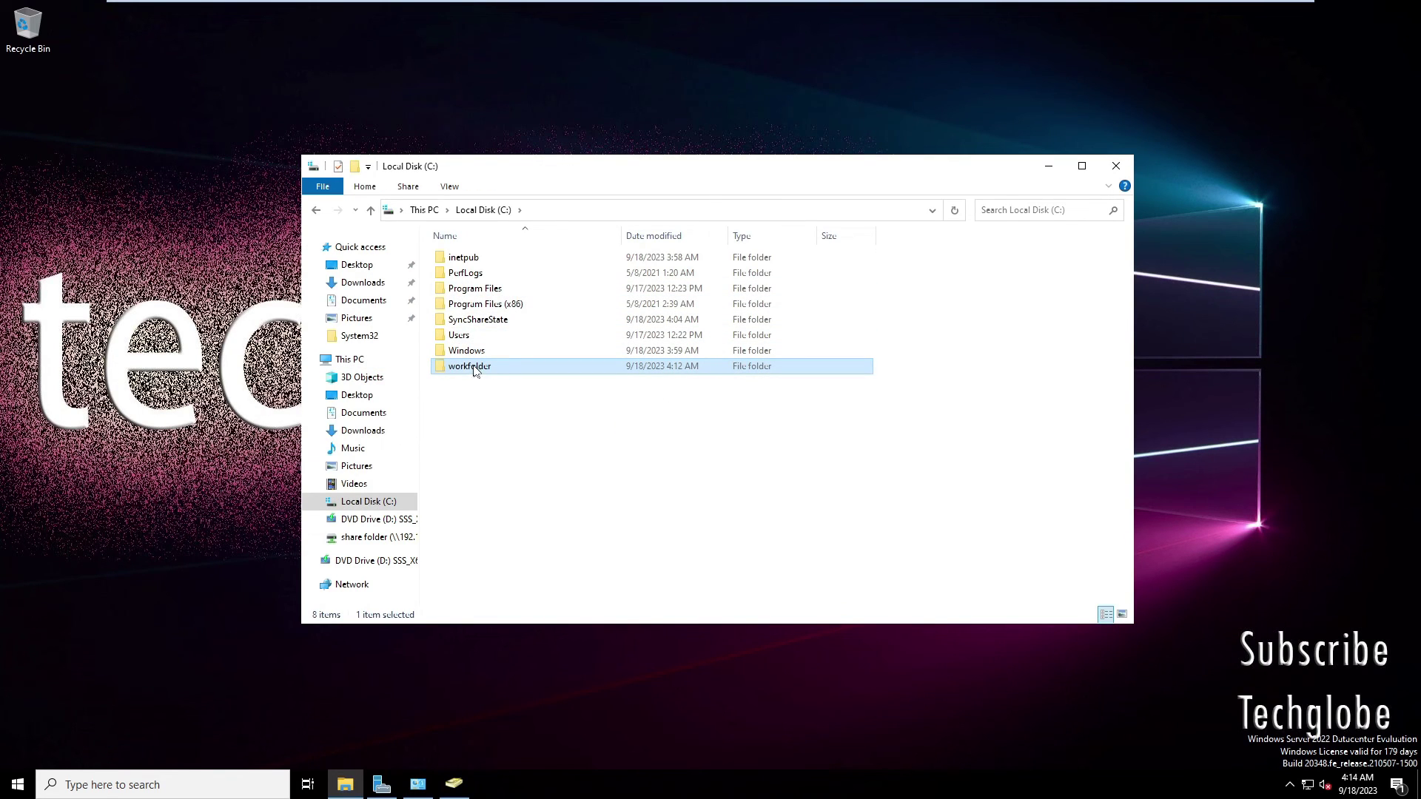
pyautogui.moveTo(470, 366)
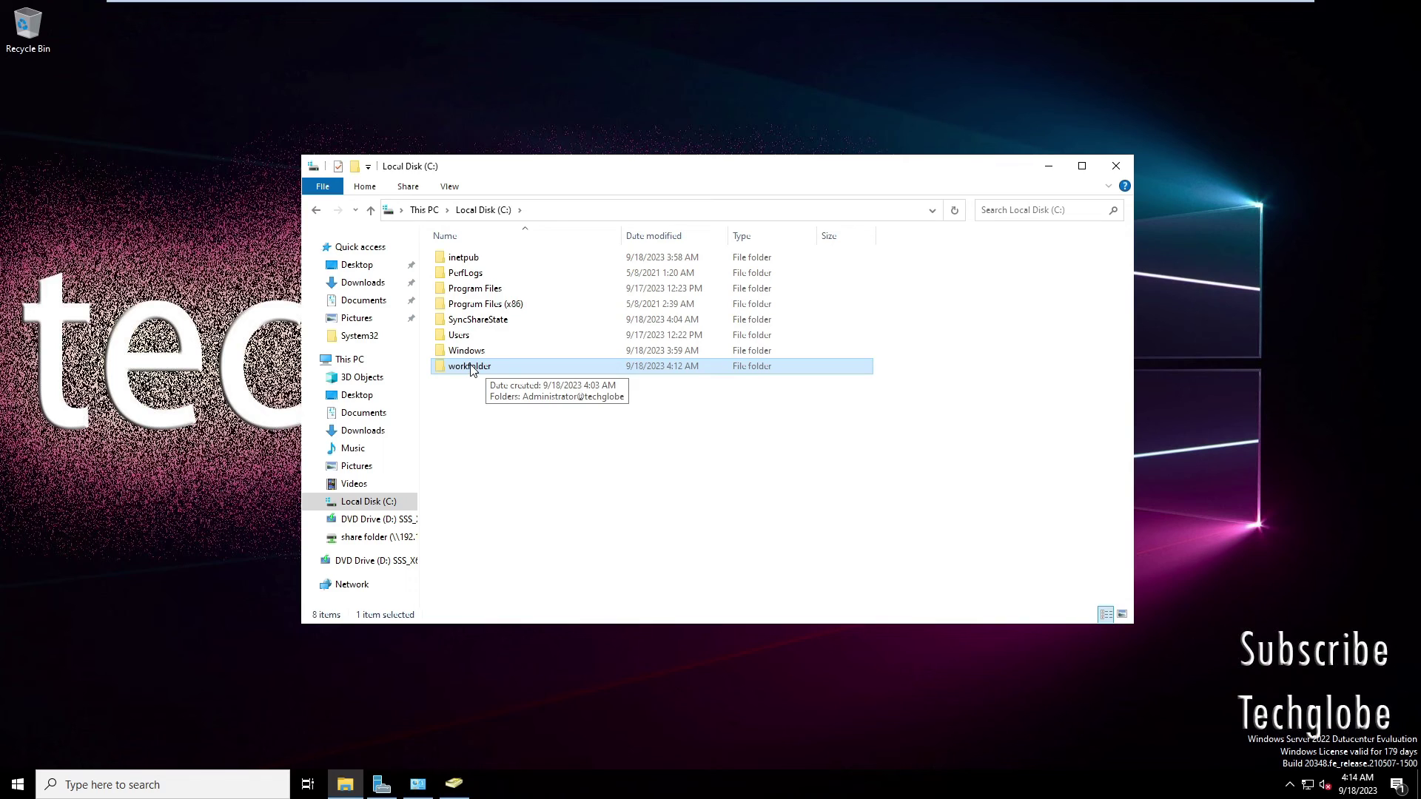
pyautogui.doubleClick(470, 368)
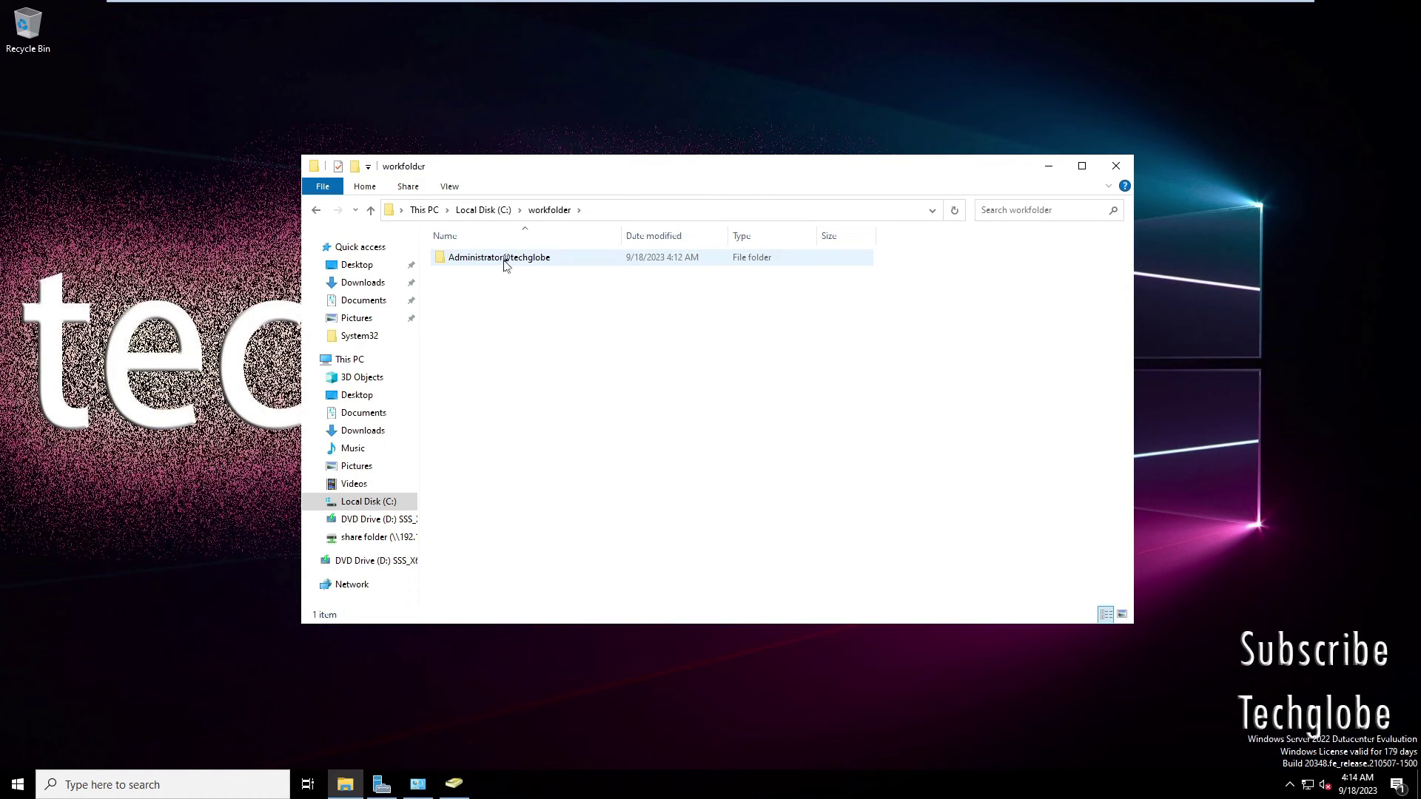
pyautogui.doubleClick(522, 264)
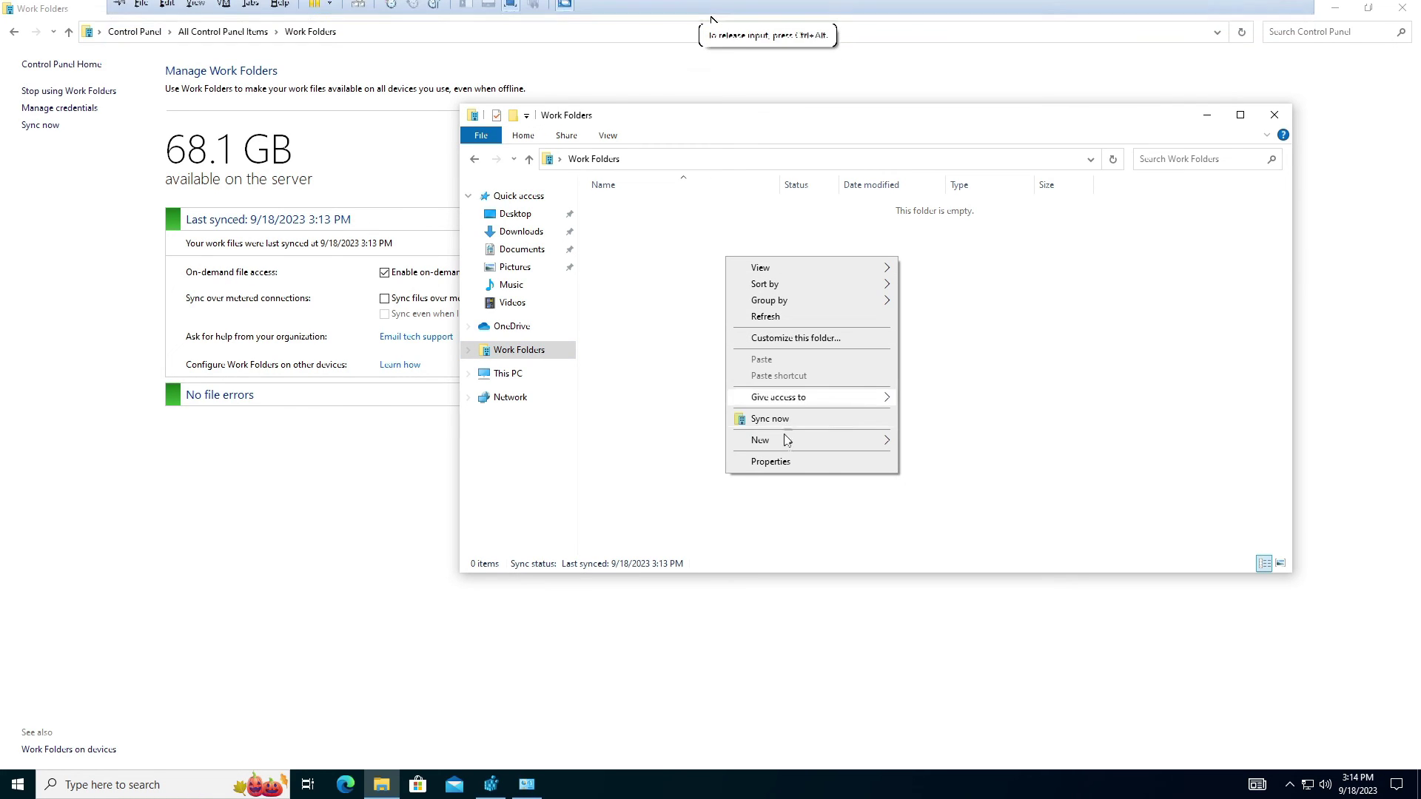
pyautogui.moveTo(760, 440)
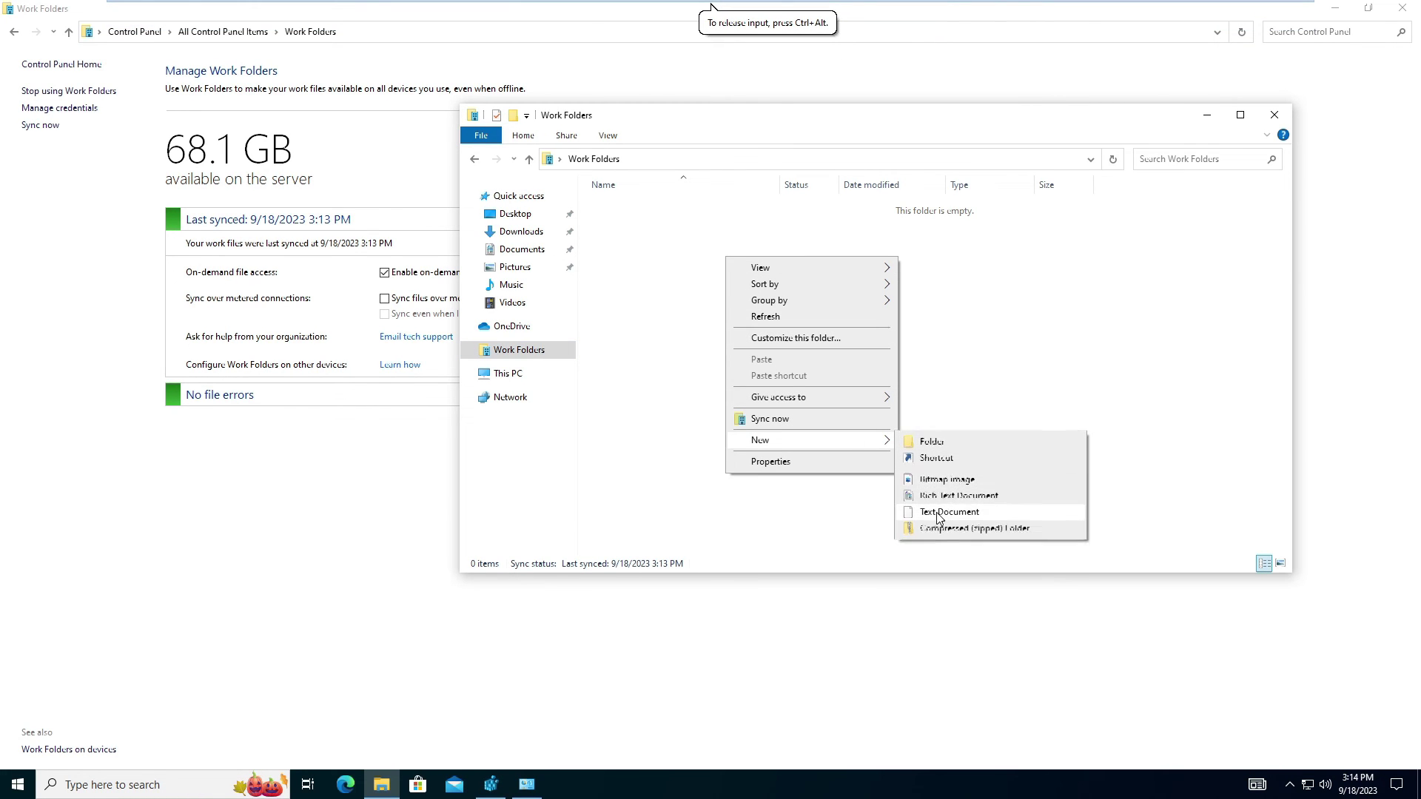
# Create 'test file' in Work Folders, type 'this is the test file for workfoolders', and save it
pyautogui.click(938, 513)
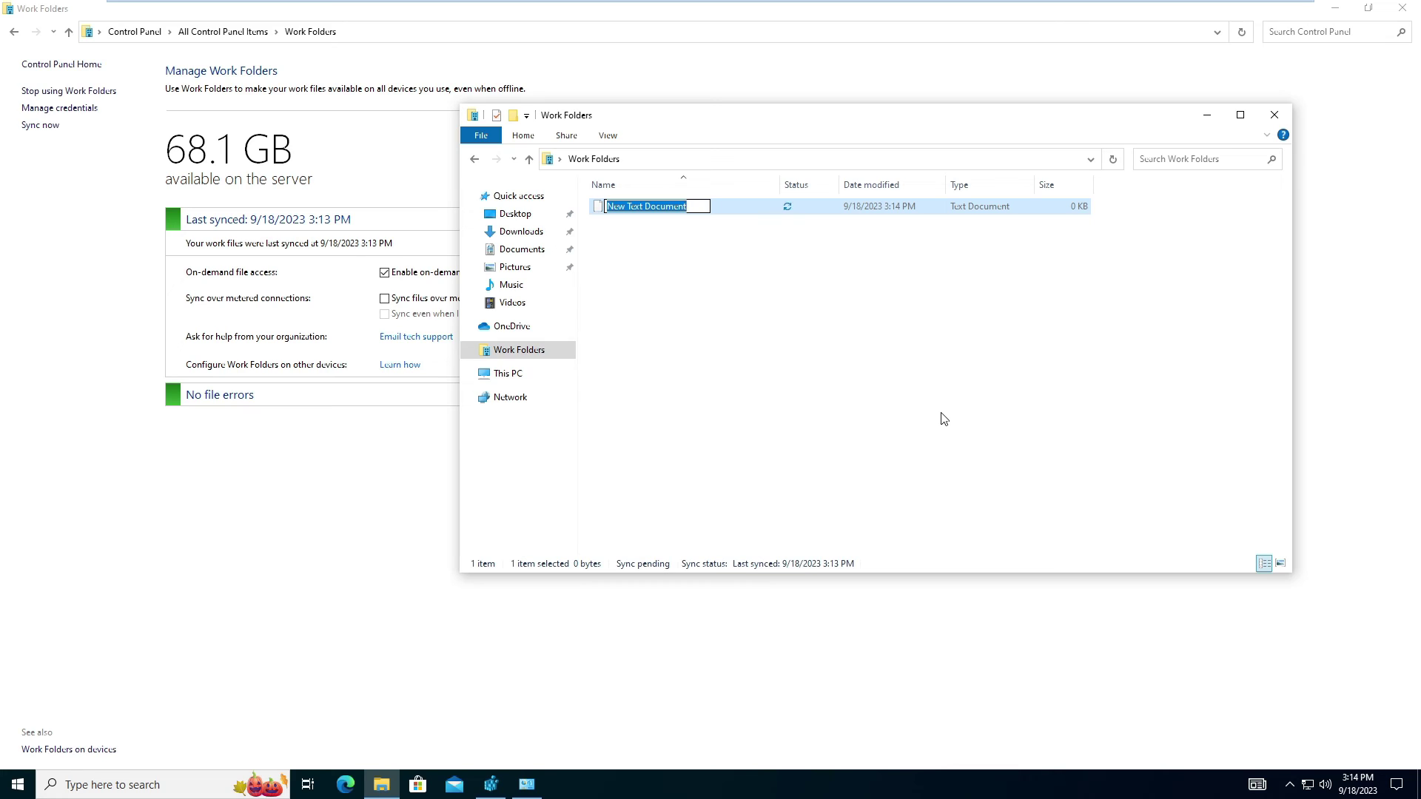
pyautogui.write('test')
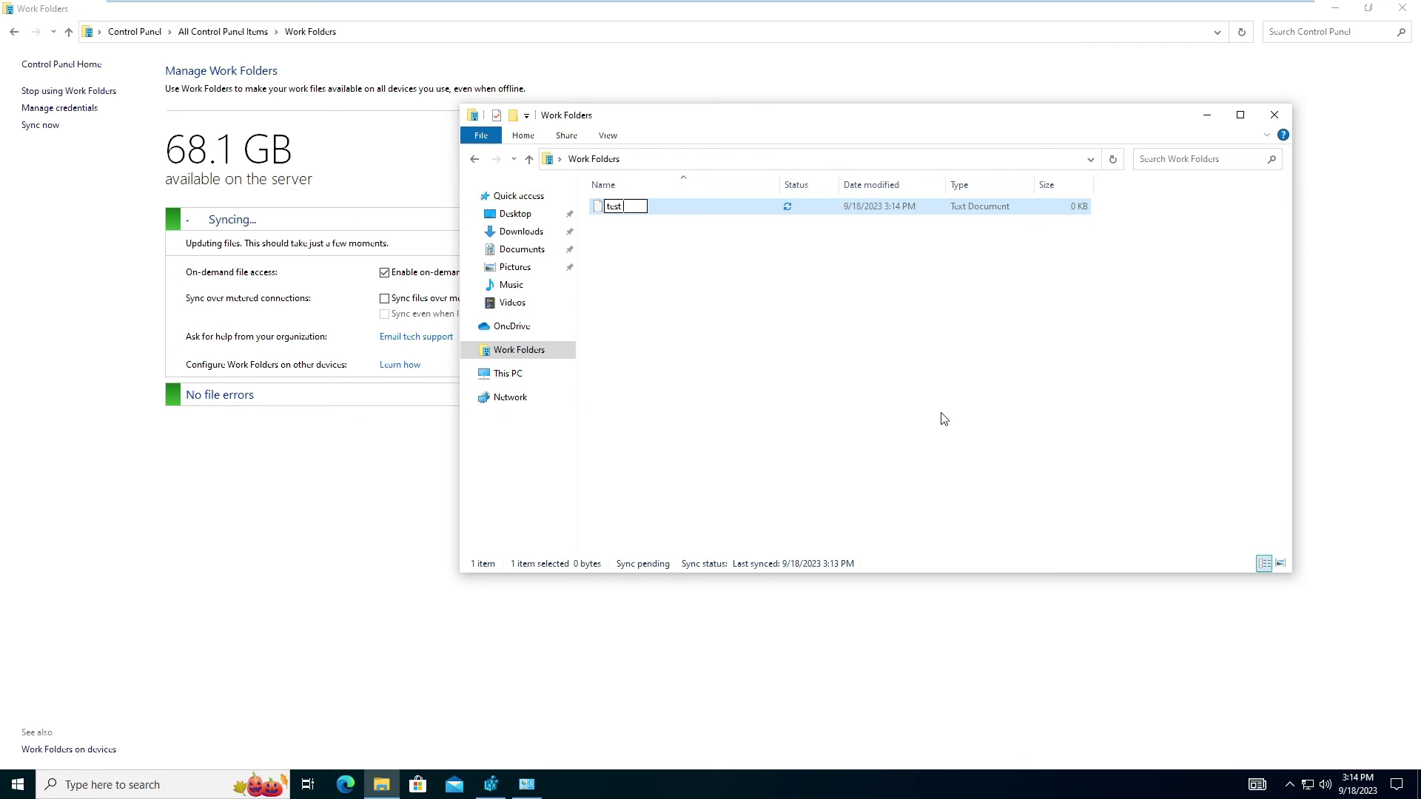
pyautogui.write(' file')
pyautogui.press('Return')
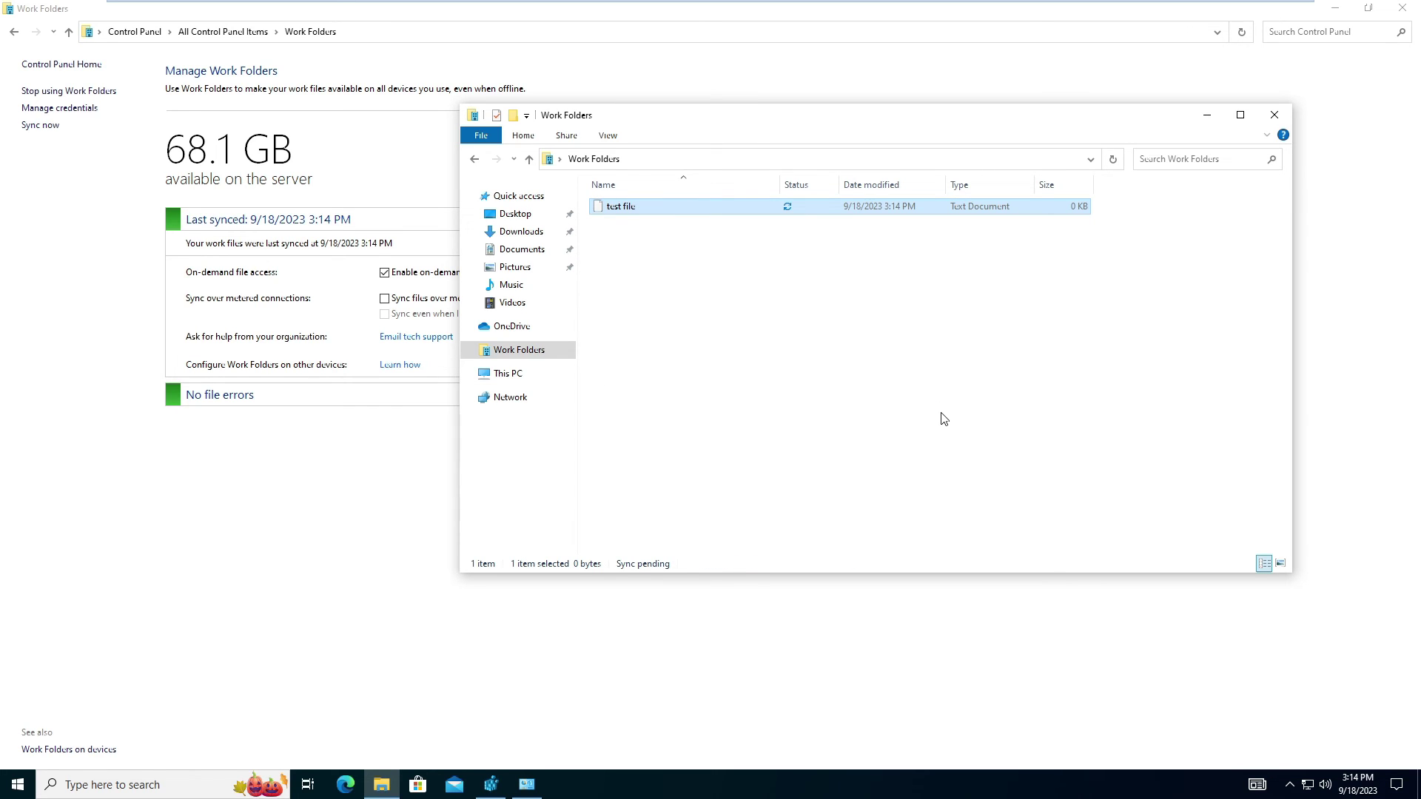
pyautogui.press('Return')
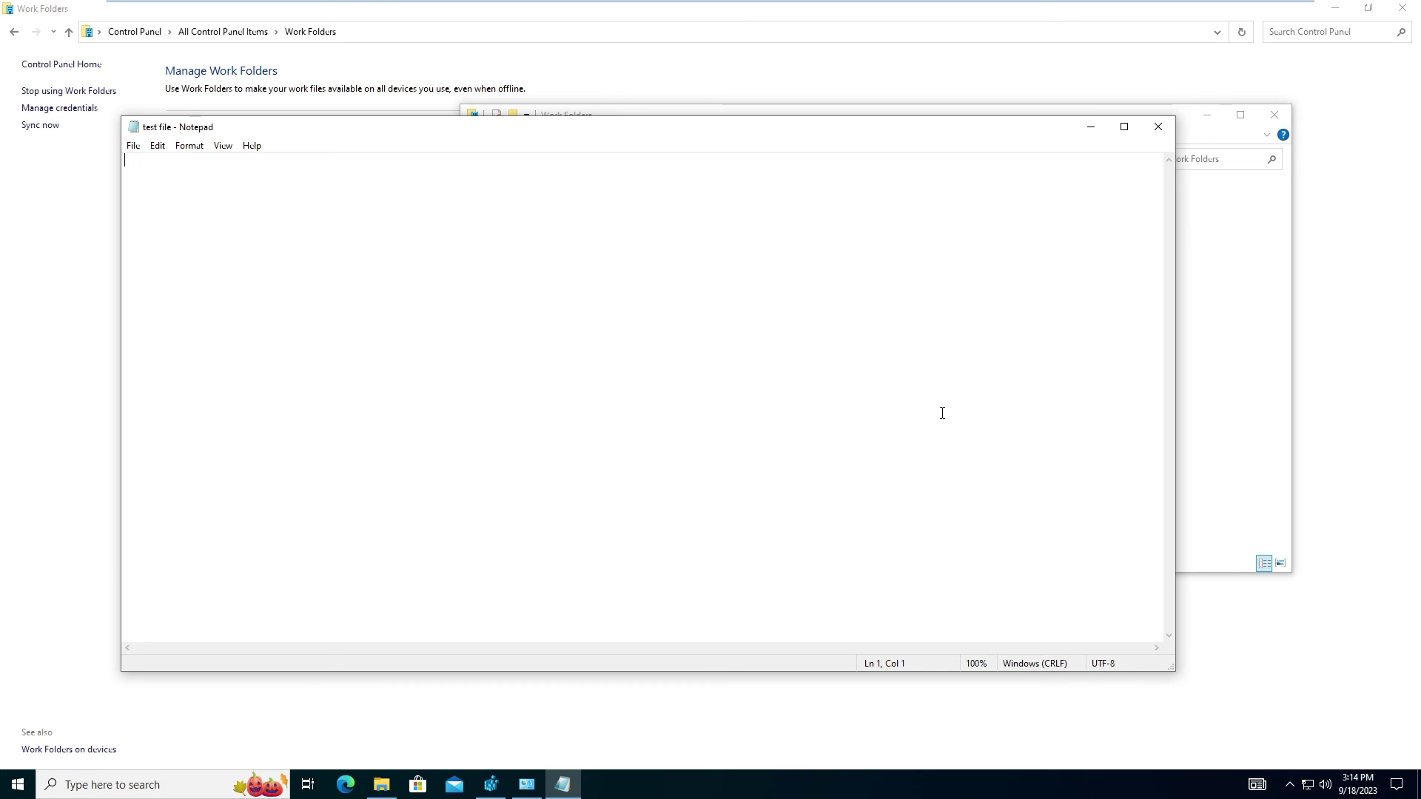
pyautogui.write('this is the test file')
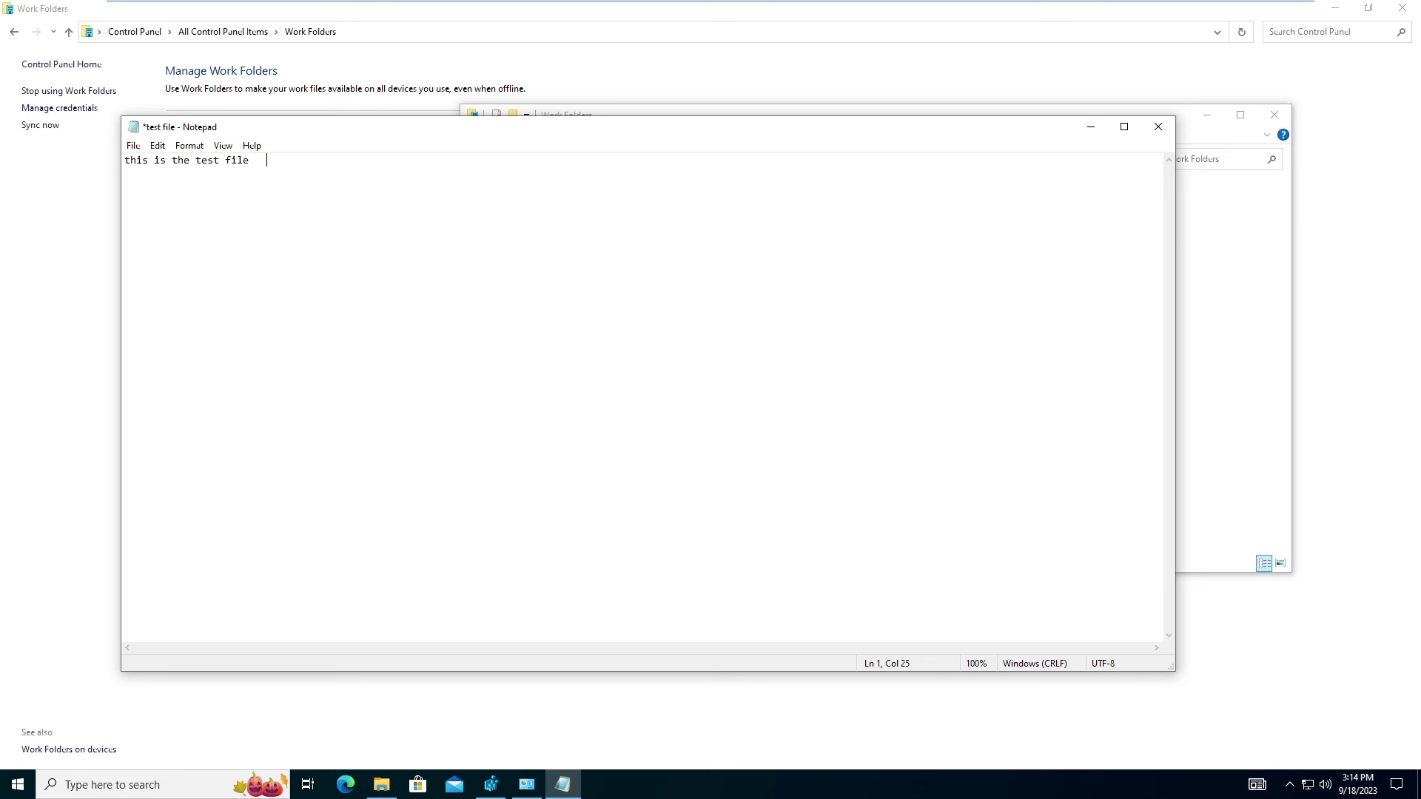
pyautogui.write('for workfoolders')
pyautogui.click(1158, 126)
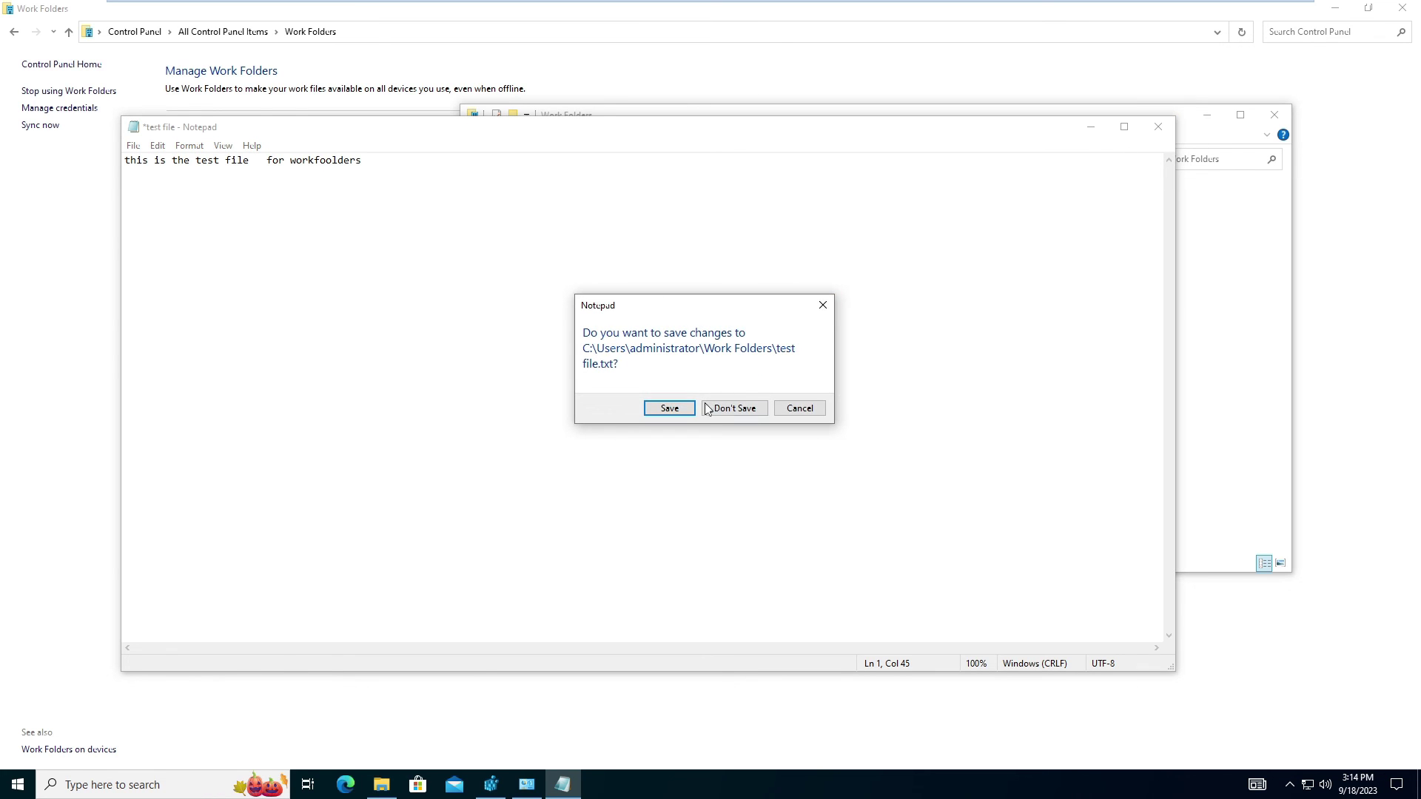
pyautogui.click(672, 408)
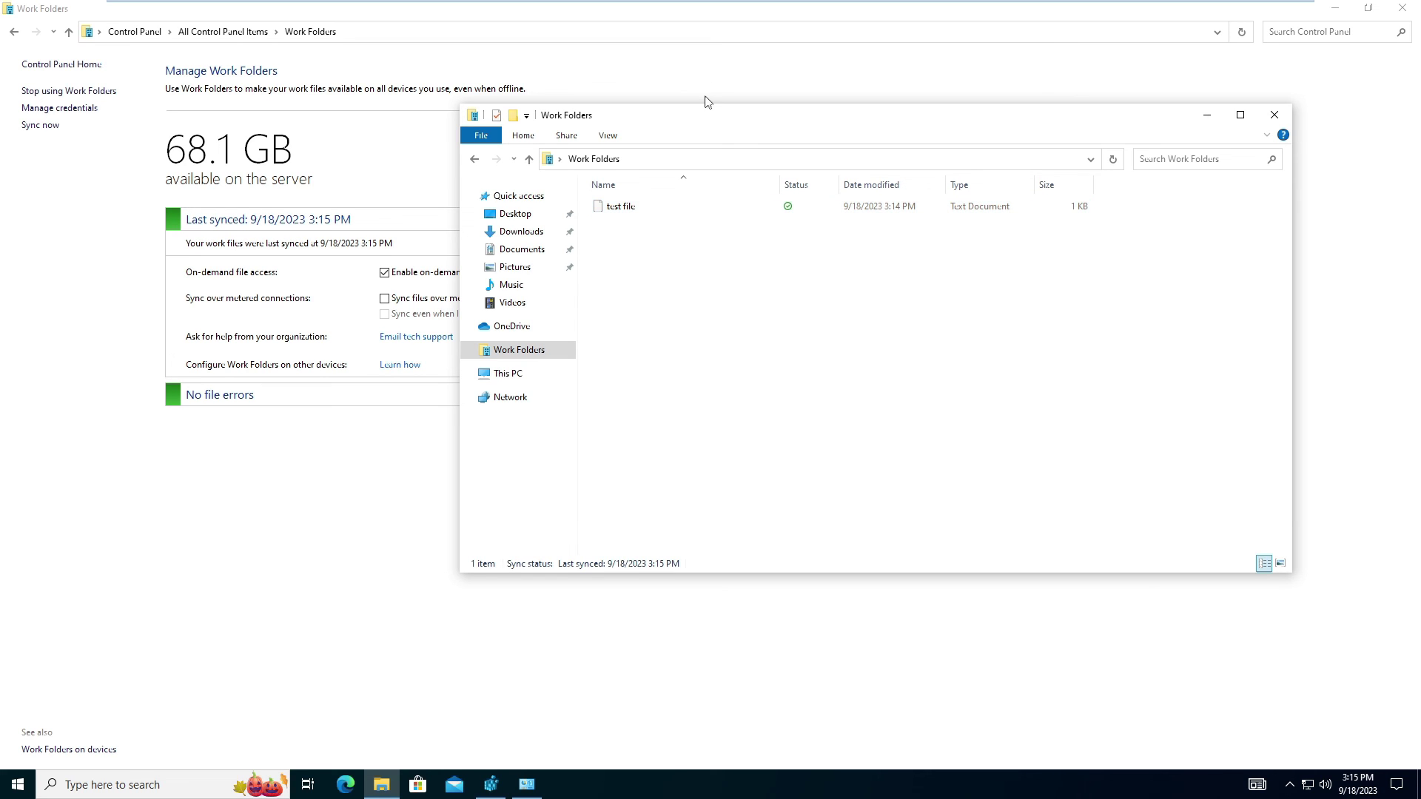
pyautogui.moveTo(311, 6)
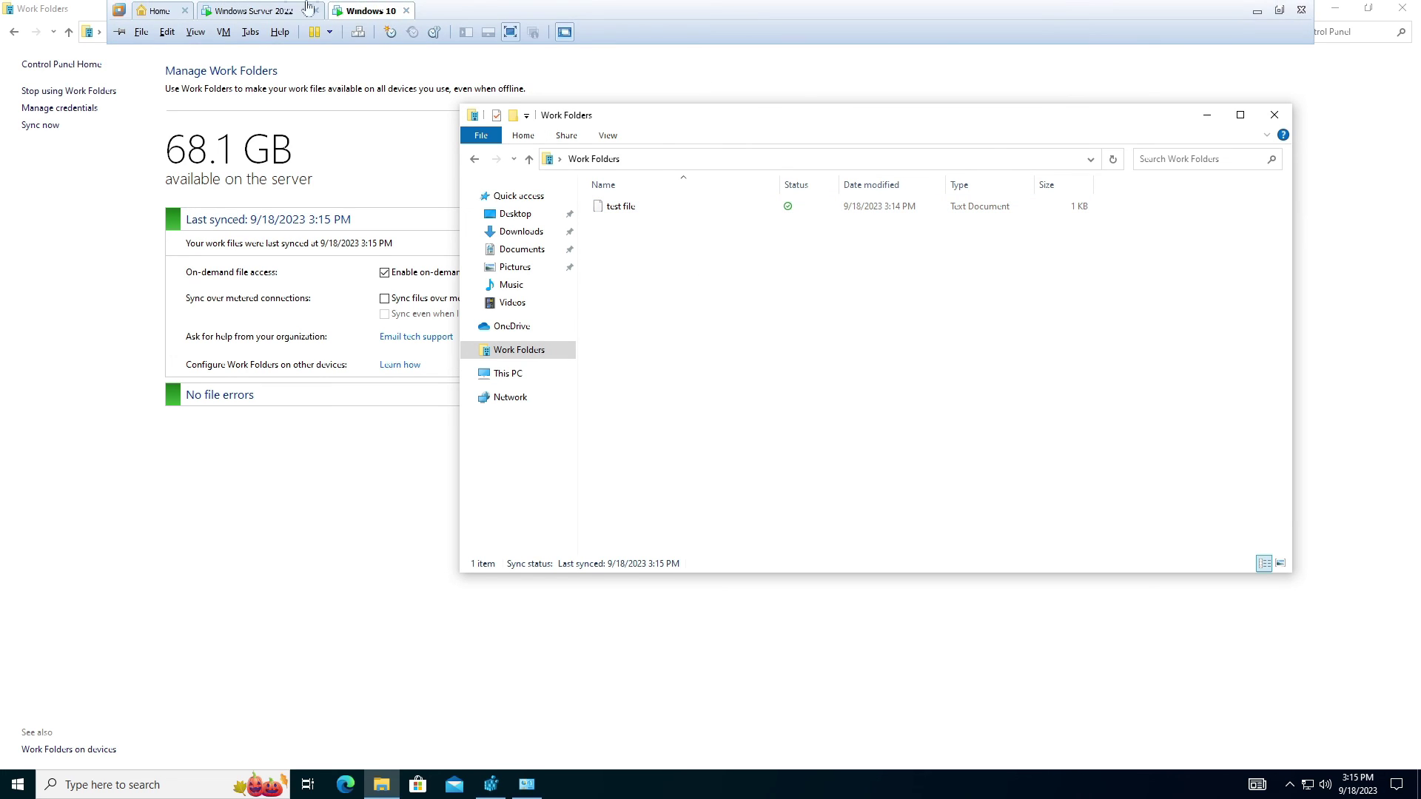
# Confirm test file.txt reached the server's sync folder, then close Work Folders settings and the extra Explorer window
pyautogui.click(262, 12)
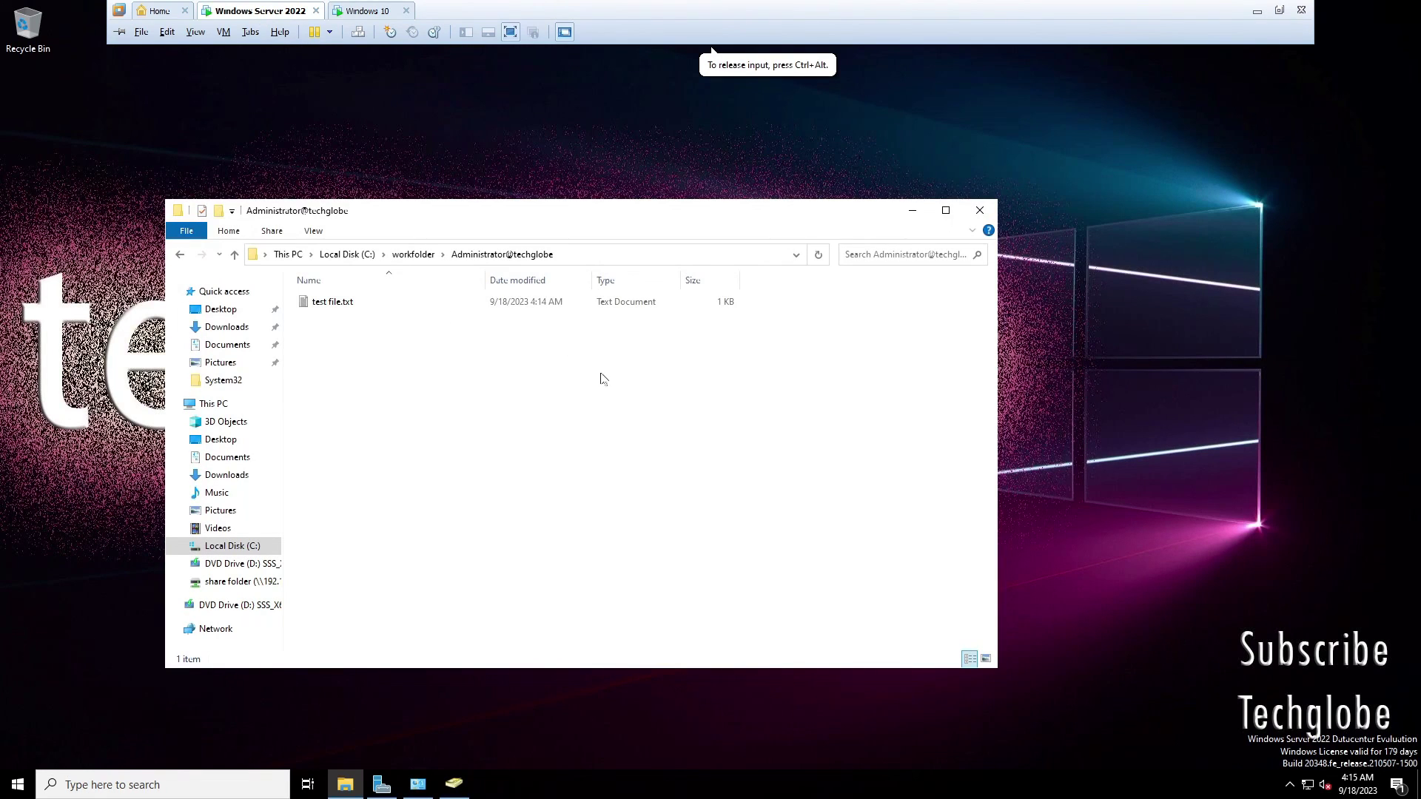
pyautogui.moveTo(514, 211); pyautogui.dragTo(573, 114)
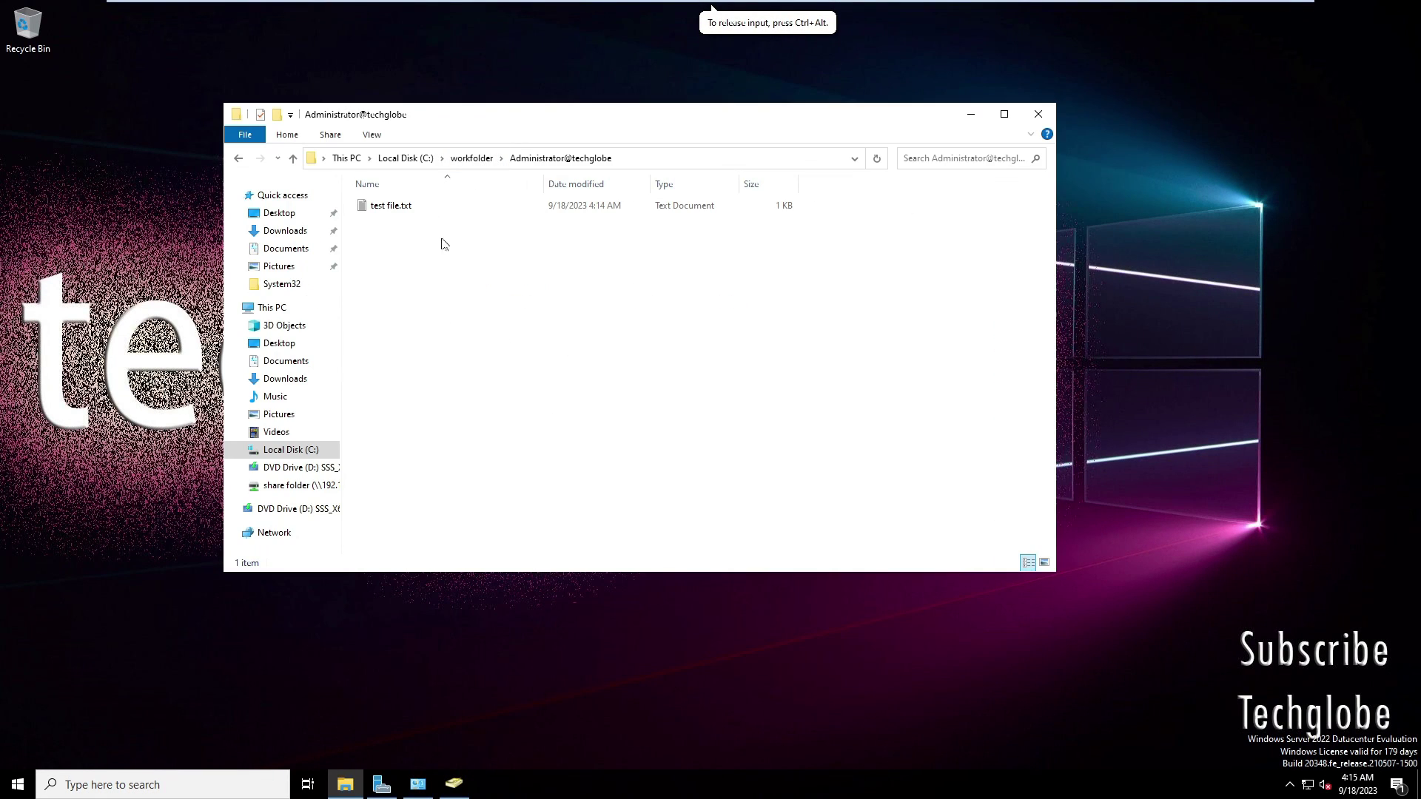
pyautogui.rightClick(438, 254)
pyautogui.moveTo(767, 482)
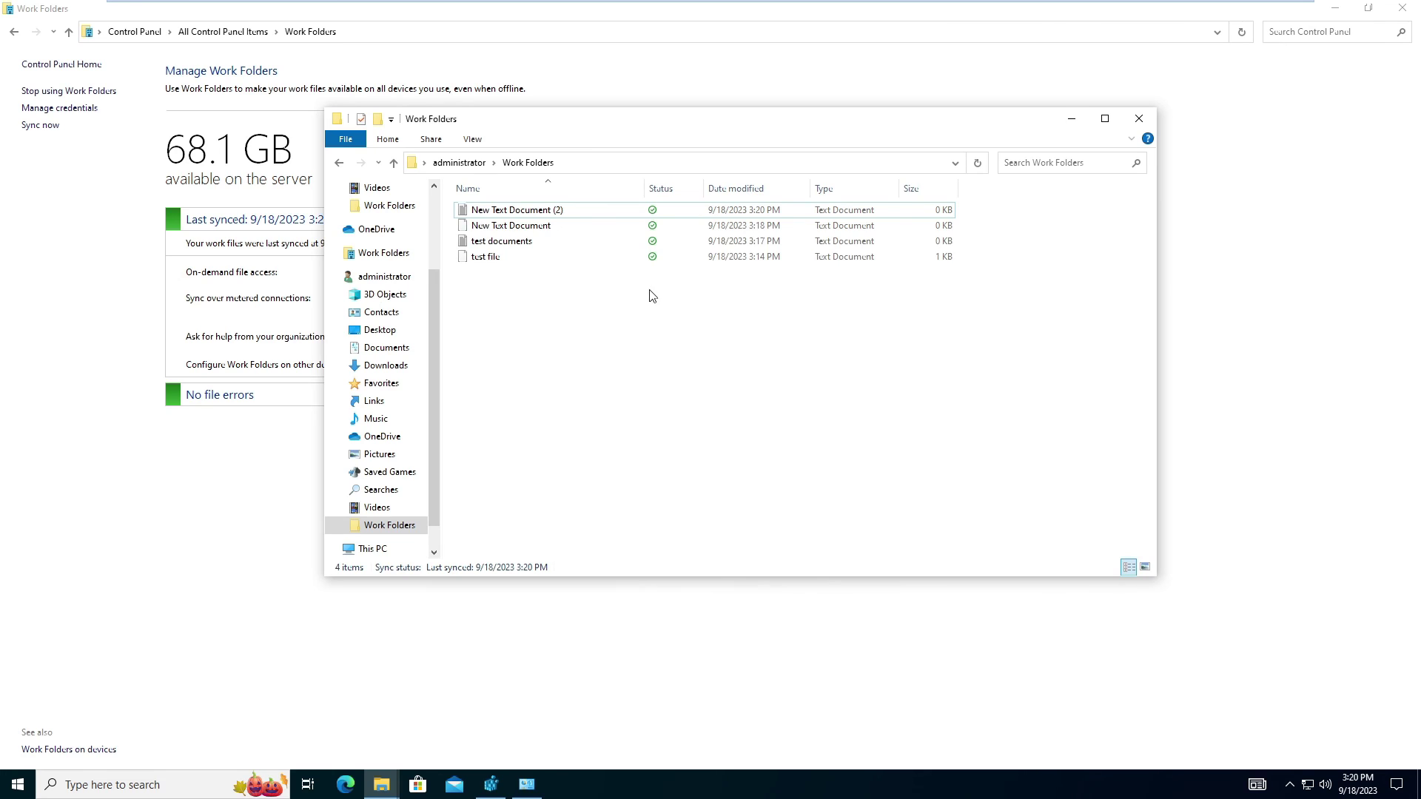
pyautogui.moveTo(650, 290); pyautogui.dragTo(666, 204)
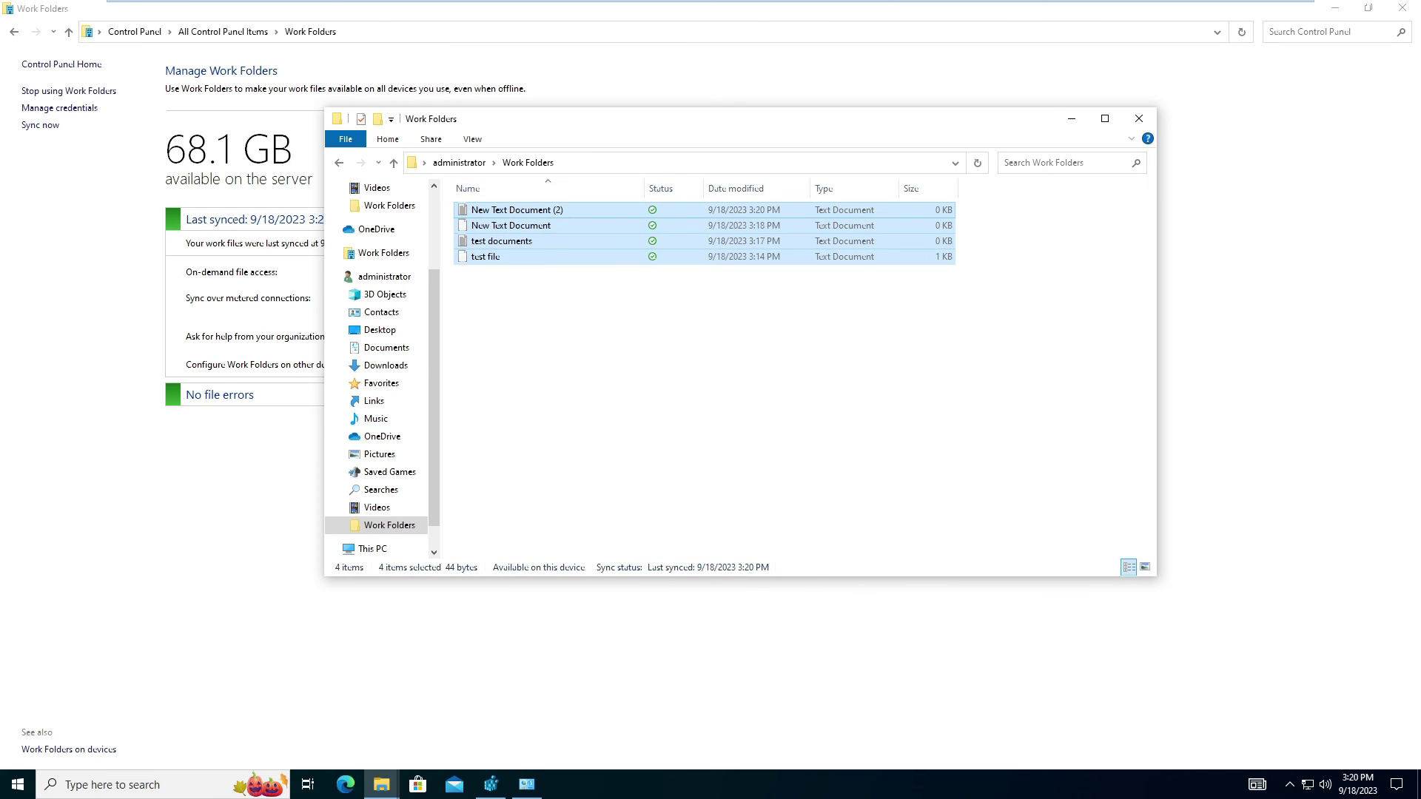
pyautogui.click(650, 351)
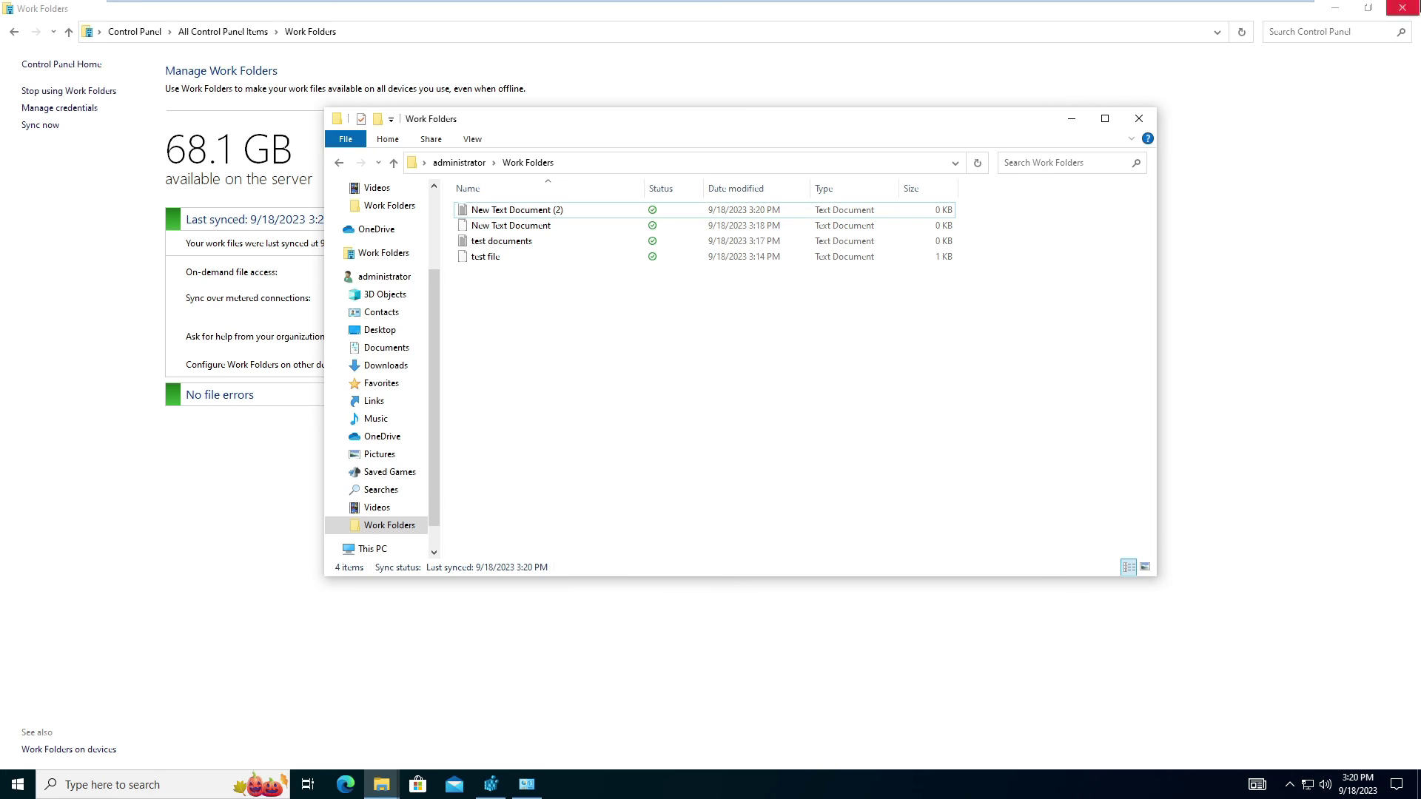
pyautogui.click(1388, 6)
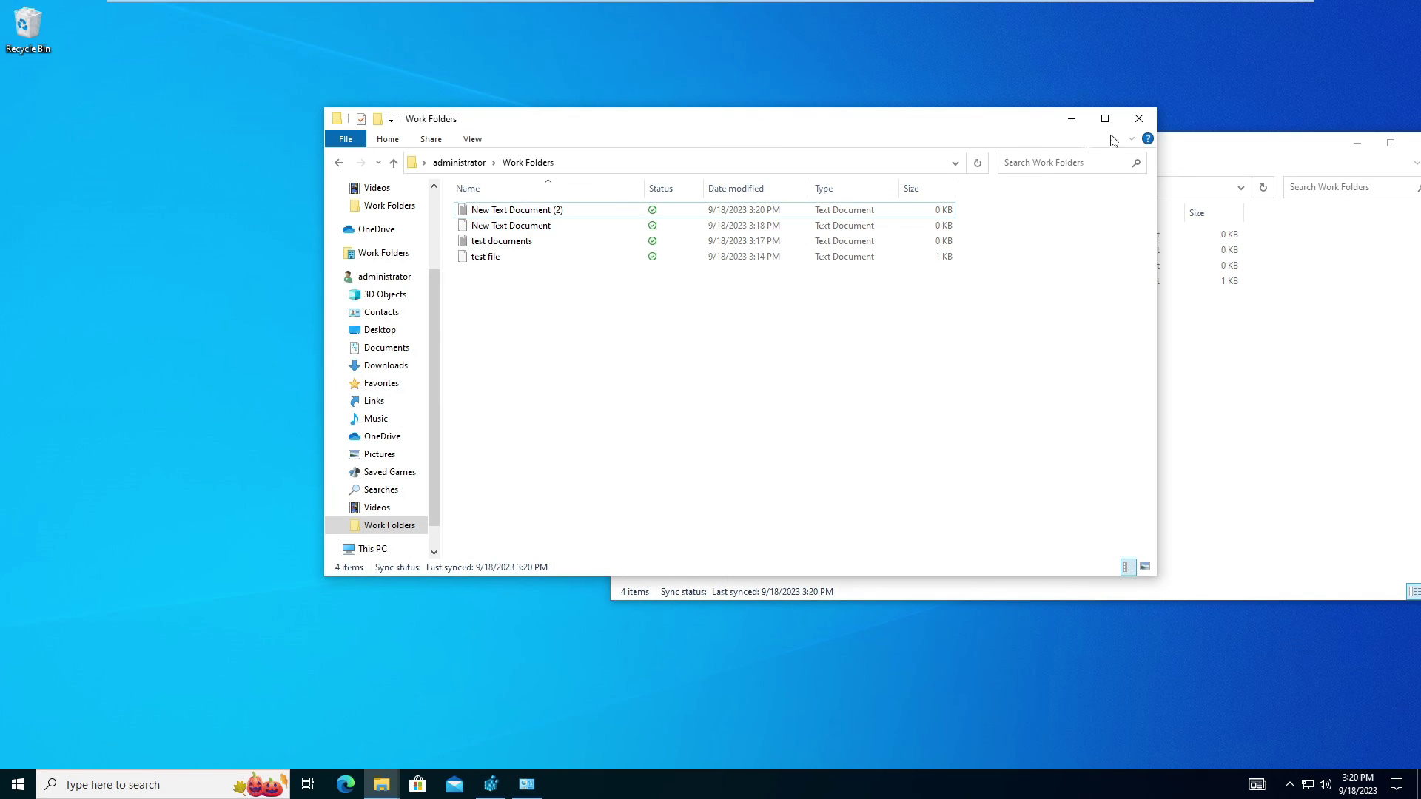
pyautogui.click(1073, 120)
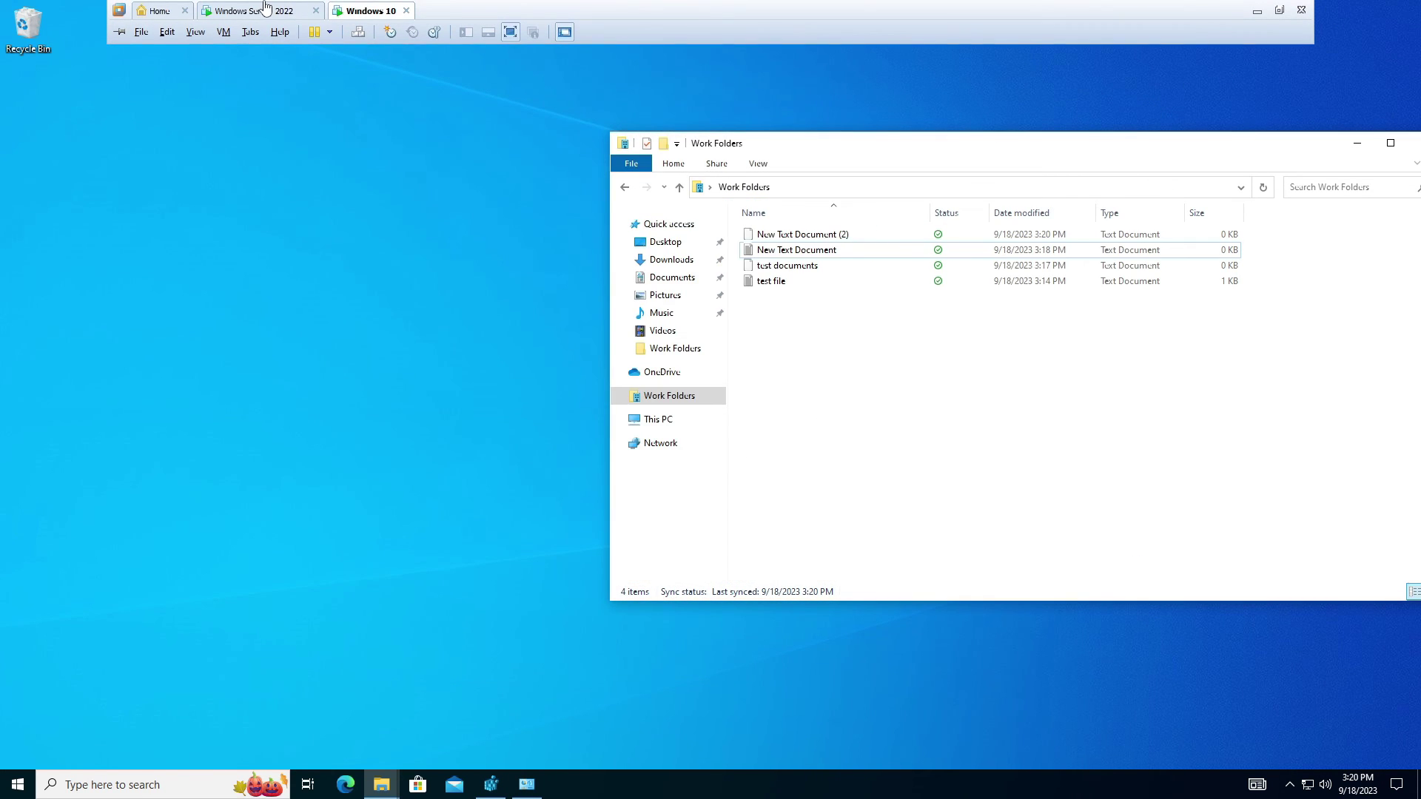